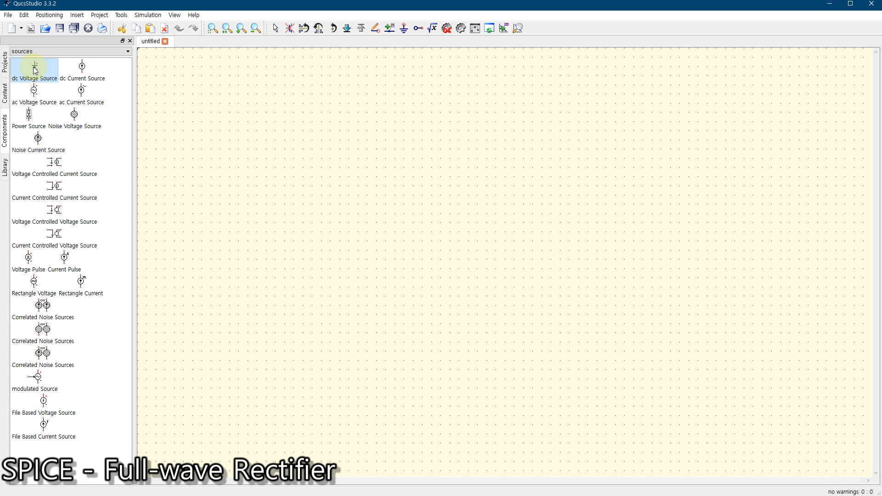
Place an ac voltage source on the empty schematic.
left_click(38, 102)
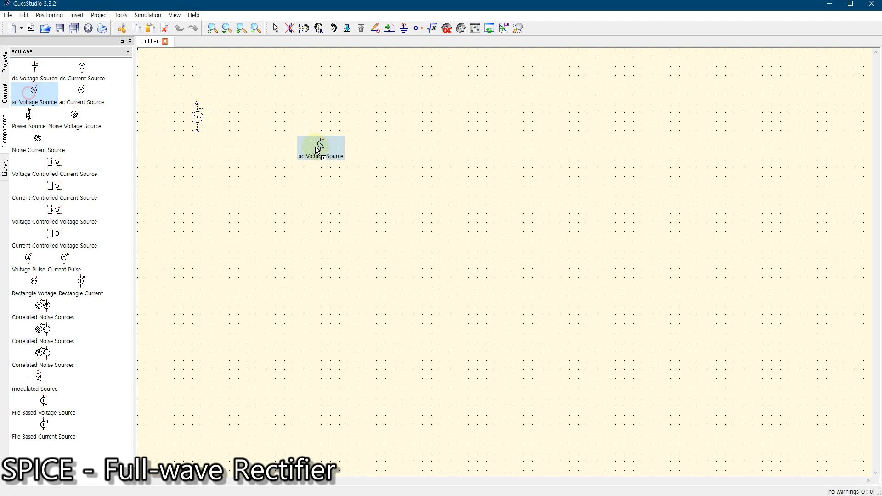
left_click(312, 227)
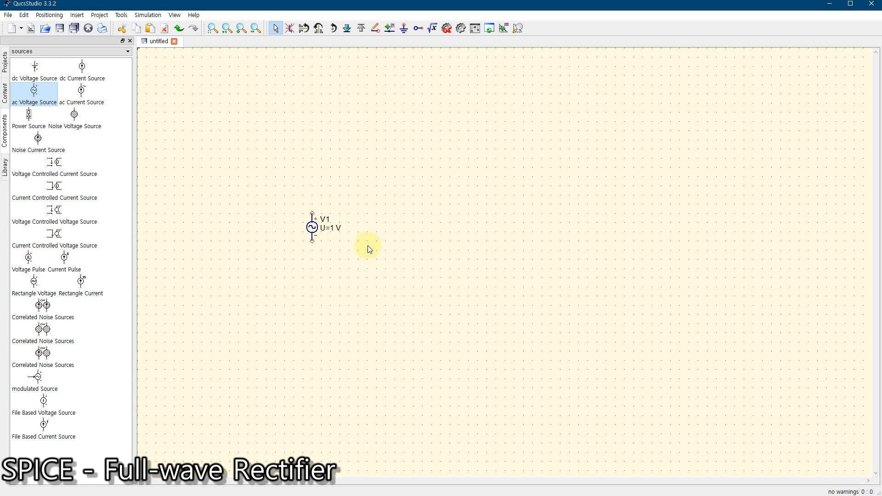
left_click(213, 28)
left_click_drag(312, 296, 238, 195)
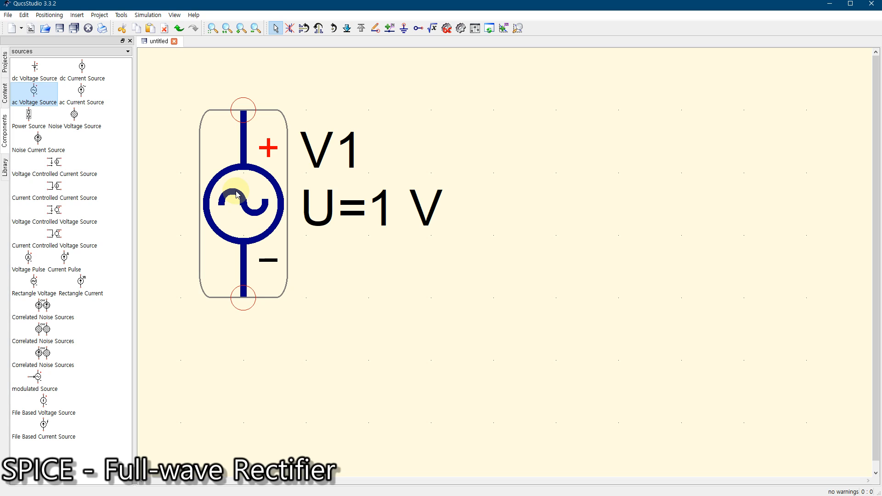
Set the ac voltage source's peak voltage to 220 V and its frequency to 60 Hz.
double_click(240, 195)
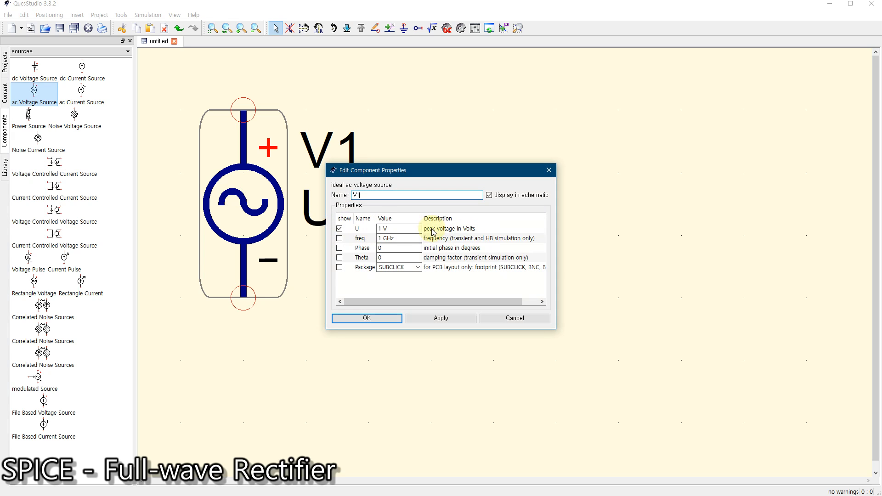
scroll(458, 232, "right", 2)
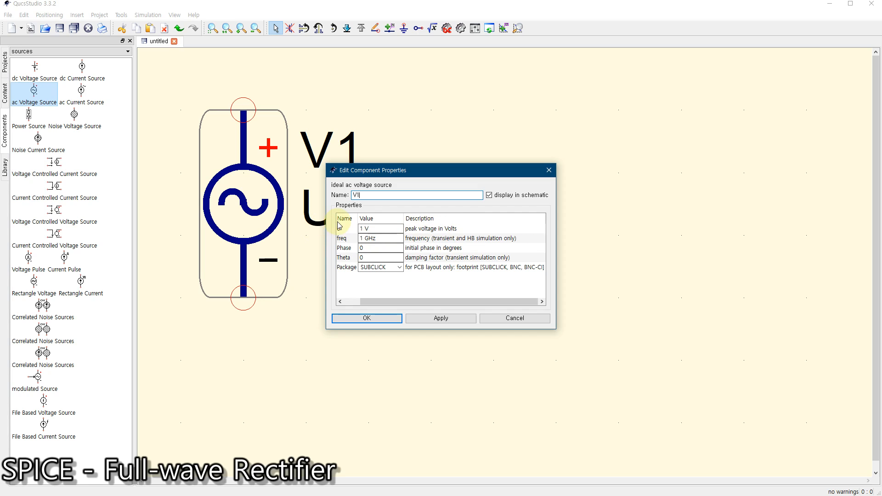
left_click(363, 227)
left_click_drag(363, 227, 345, 228)
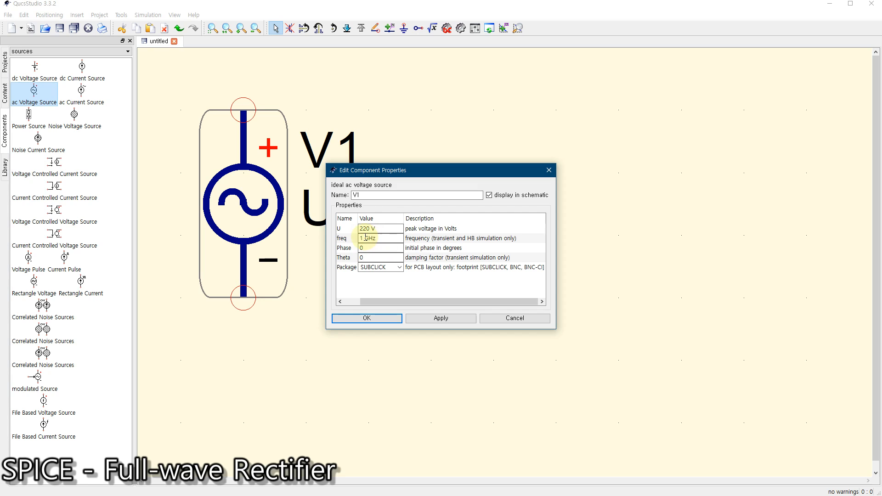
left_click_drag(377, 228, 351, 230)
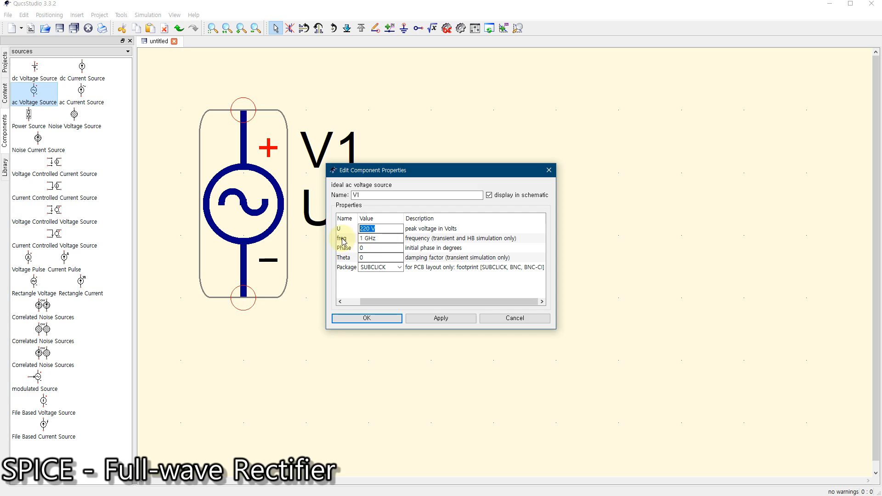
left_click(362, 238)
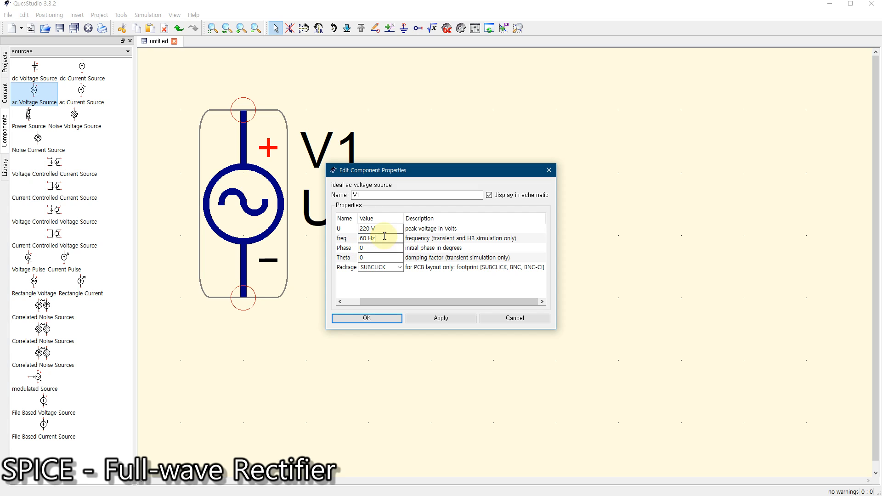
left_click_drag(486, 303, 399, 299)
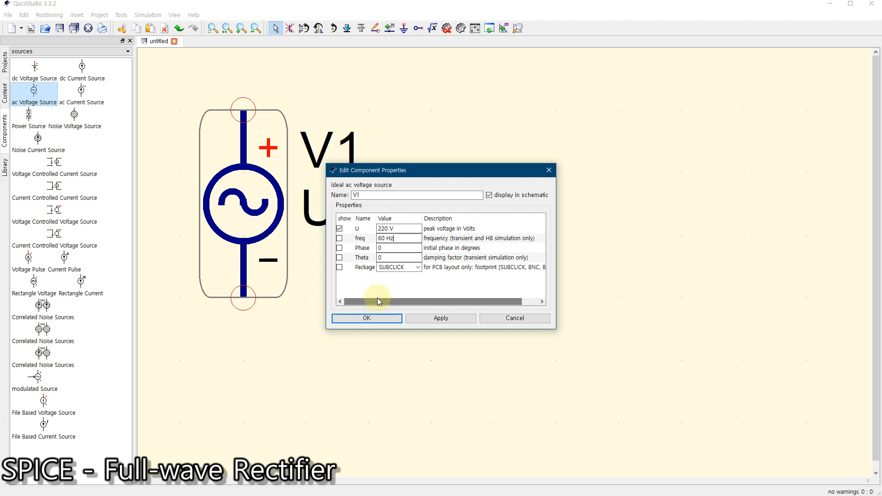
left_click(364, 318)
left_click(364, 319)
Shift the ac voltage source slightly to the left in the schematic.
left_click(245, 208)
left_click_drag(239, 206, 205, 198)
left_click(384, 329)
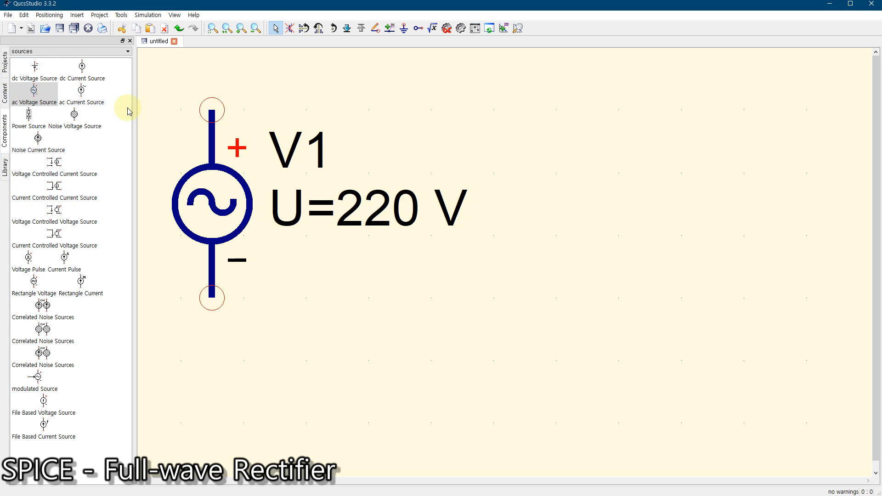
Add a US-style resistor at the source's positive terminal and move it right so a horizontal wire links them.
left_click(21, 53)
left_click(34, 59)
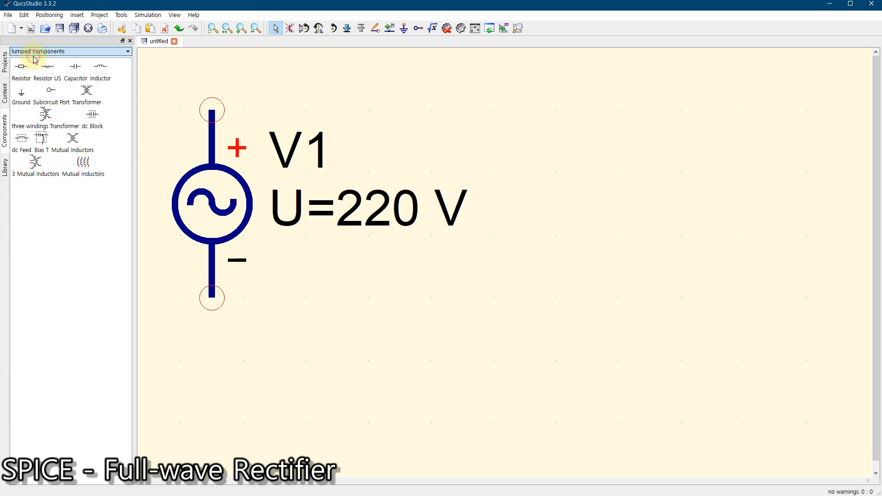
left_click(47, 69)
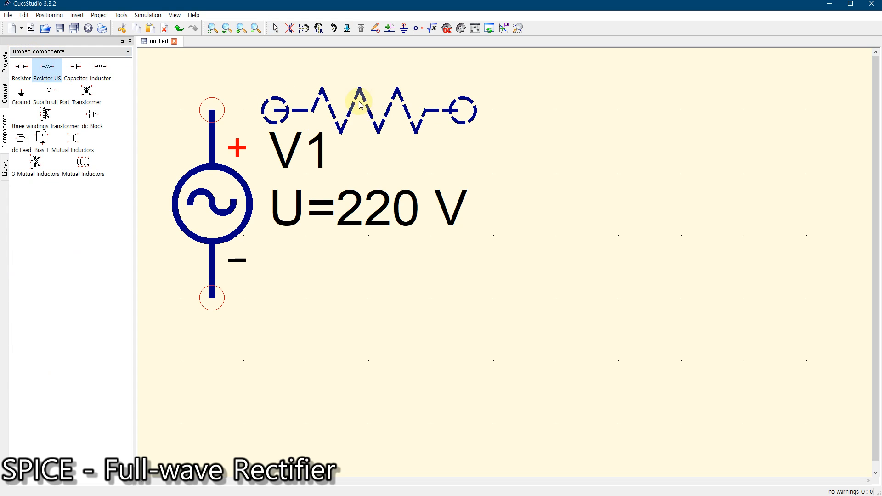
left_click(313, 109)
key("Escape")
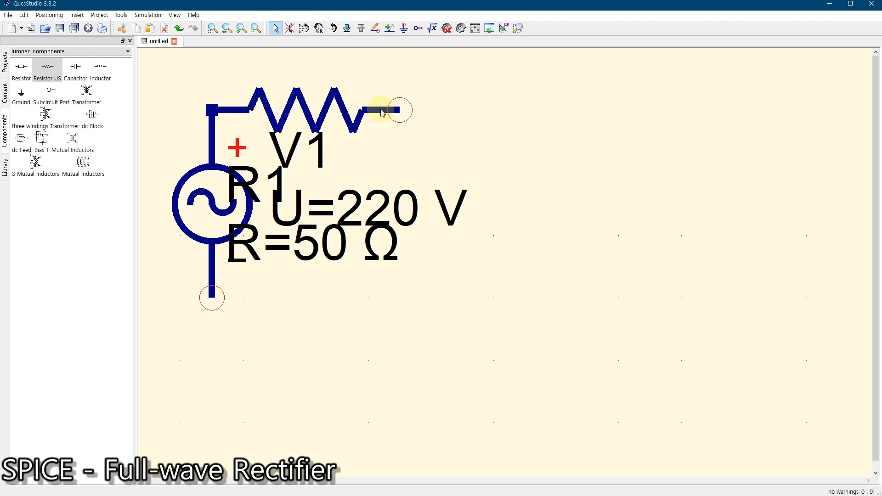
left_click_drag(325, 98, 561, 126)
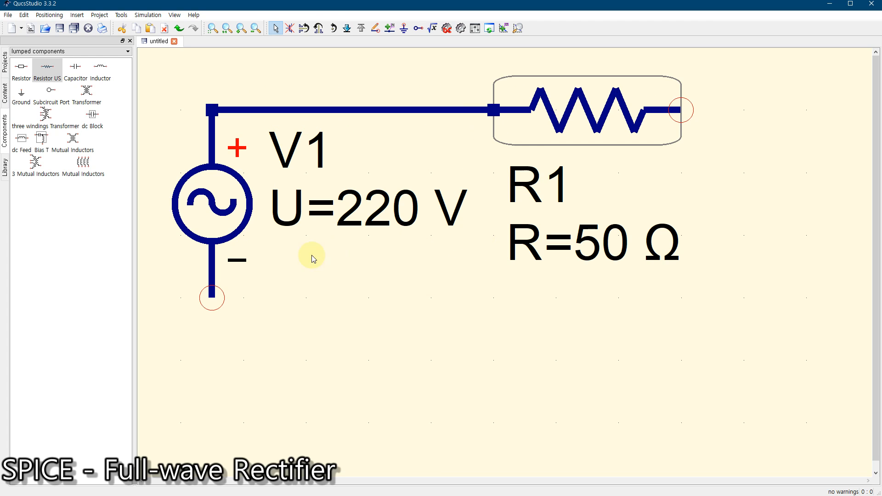
Move the R1 name and value label above its resistor, clear of the source's label.
left_click(211, 29)
left_click(741, 299)
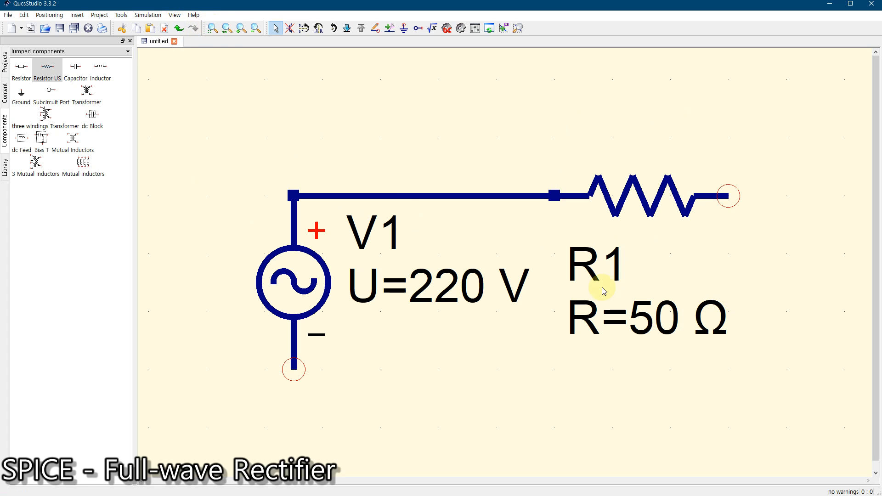
left_click_drag(600, 289, 552, 111)
left_click(212, 29)
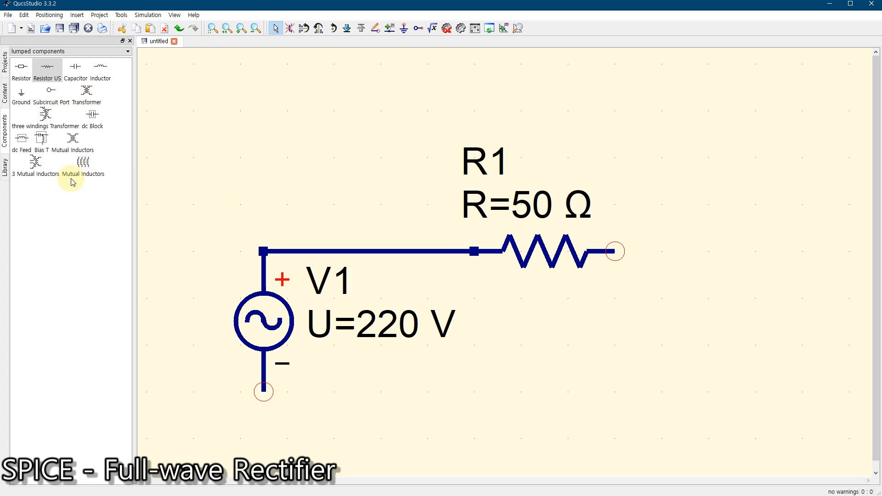
Add a second US-style resistor, rotate it to vertical and connect its upper end to R1's free terminal.
left_click(48, 69)
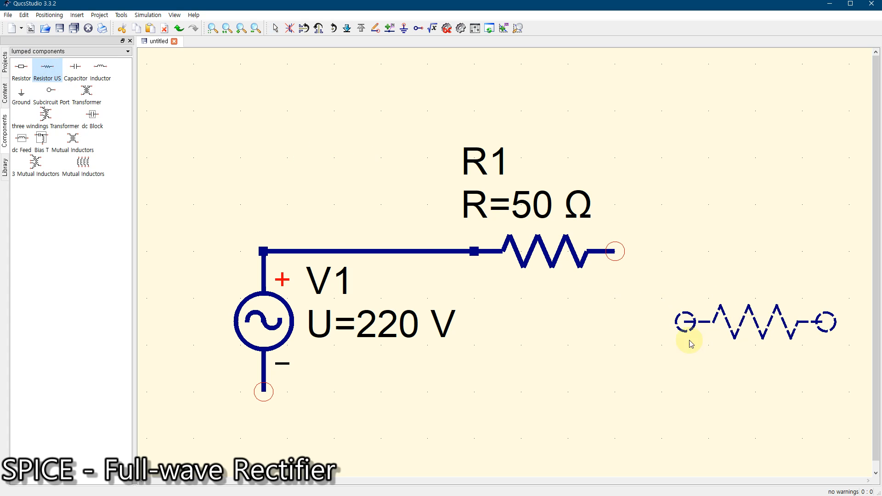
left_click(689, 365)
key("Escape")
left_click(696, 354)
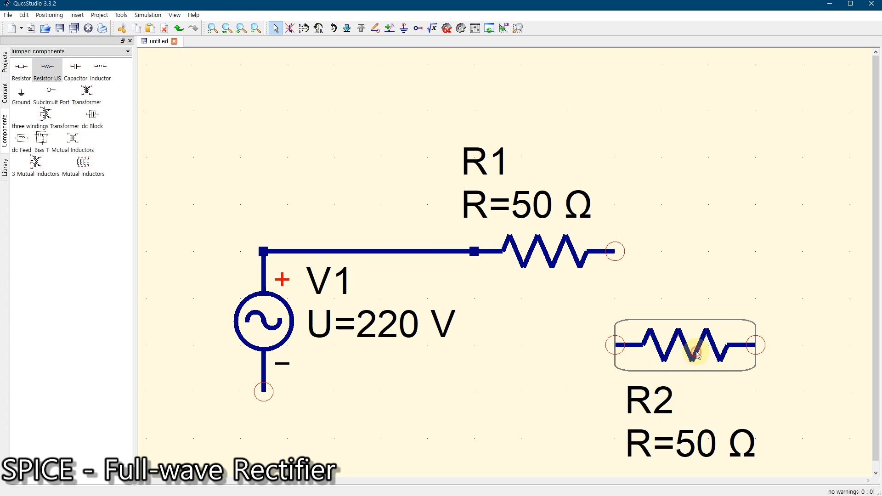
key("ctrl+r")
left_click_drag(695, 352, 684, 323)
Set the resistance of the vertical resistor R2 to 1 kΩ.
double_click(685, 323)
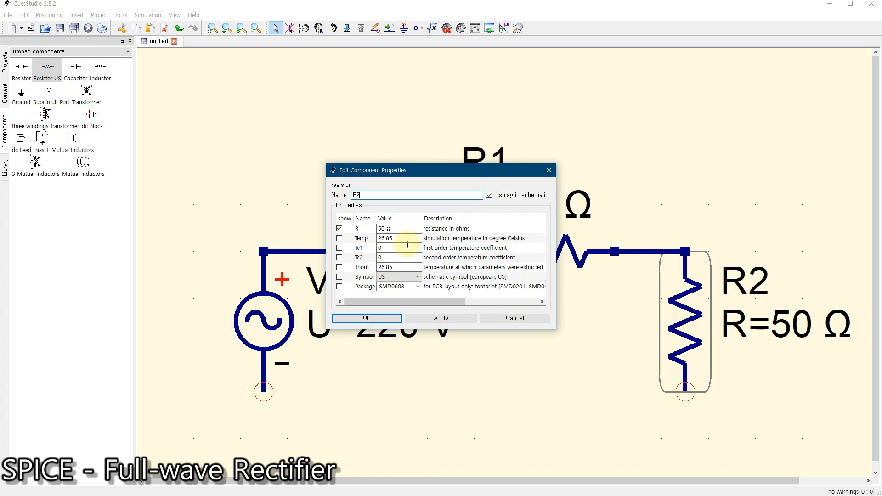
double_click(383, 228)
type("1 k")
left_click(367, 318)
left_click(574, 388)
left_click(212, 29)
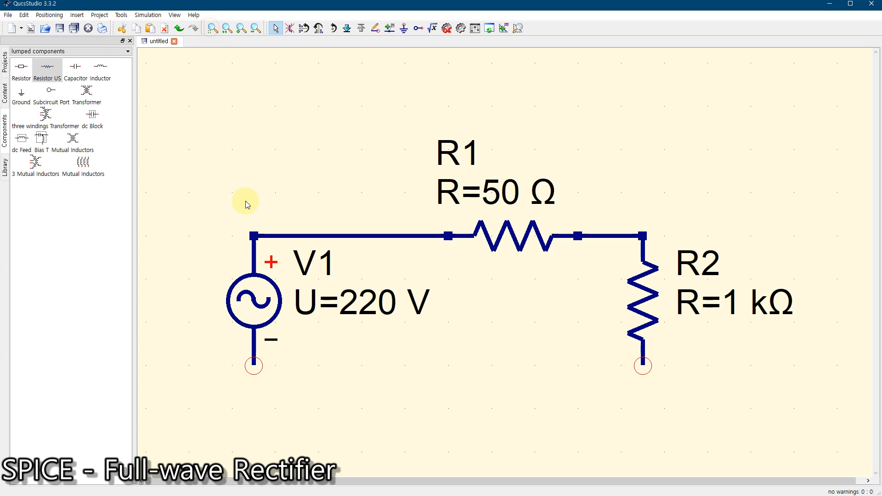
Wire R2's lower terminal around the bottom of the circuit to the source's negative terminal.
left_click(376, 28)
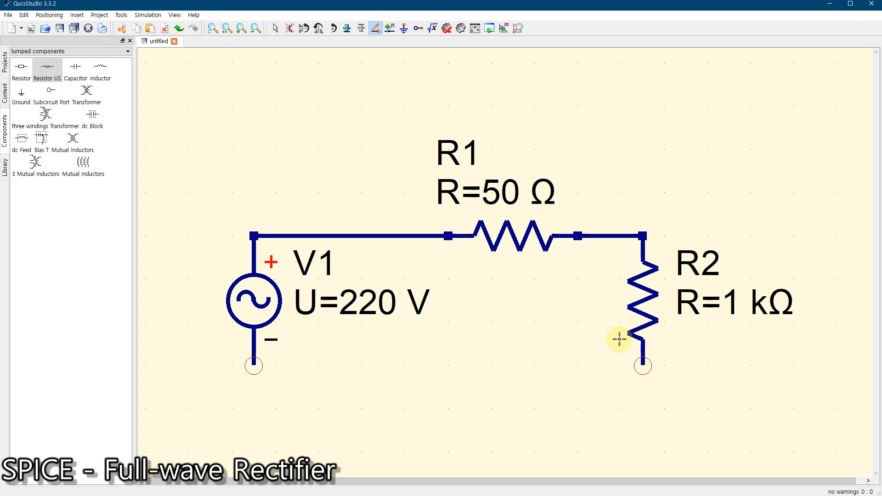
left_click(643, 366)
left_click(643, 430)
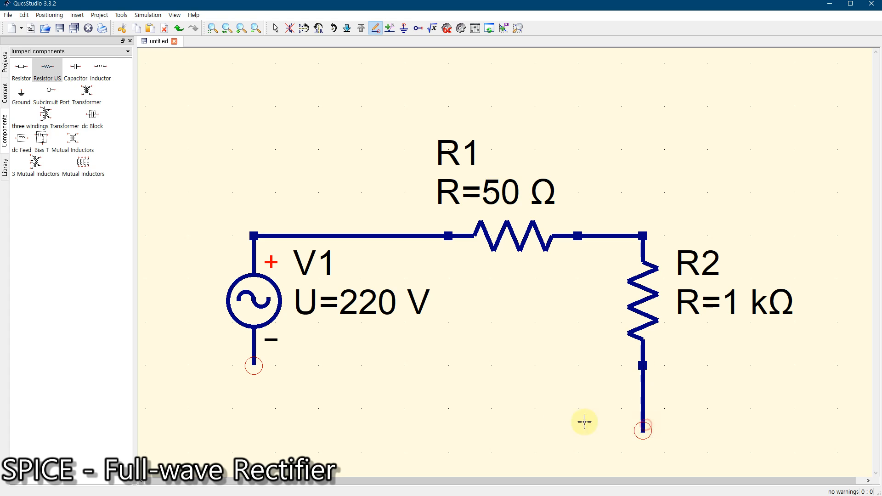
left_click(253, 429)
left_click(253, 366)
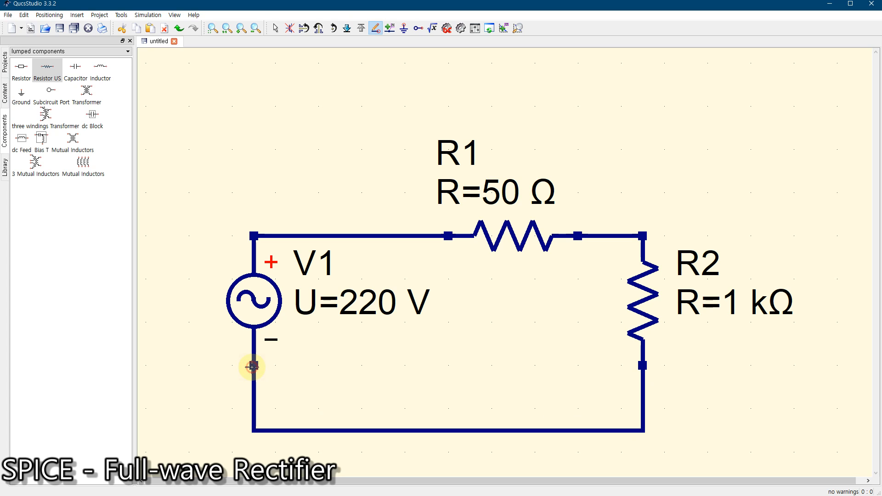
key("Escape")
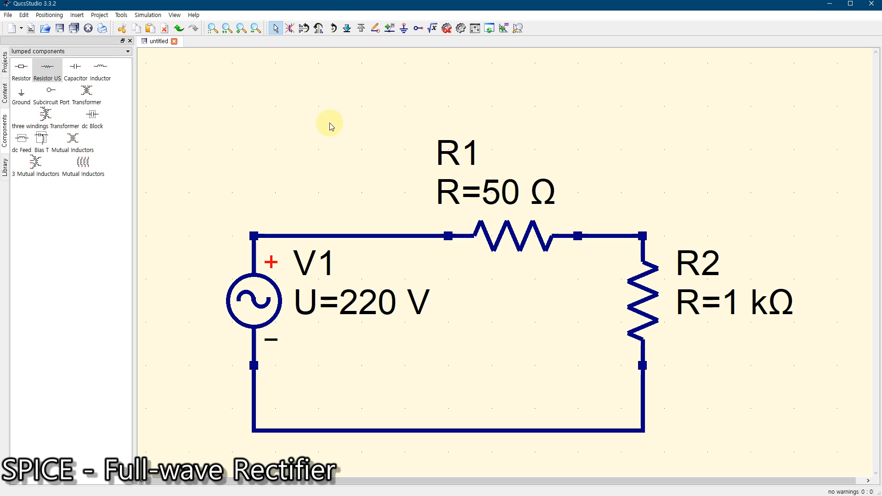
Attach a ground symbol to the bottom-left corner of the circuit, below the voltage source.
left_click(404, 29)
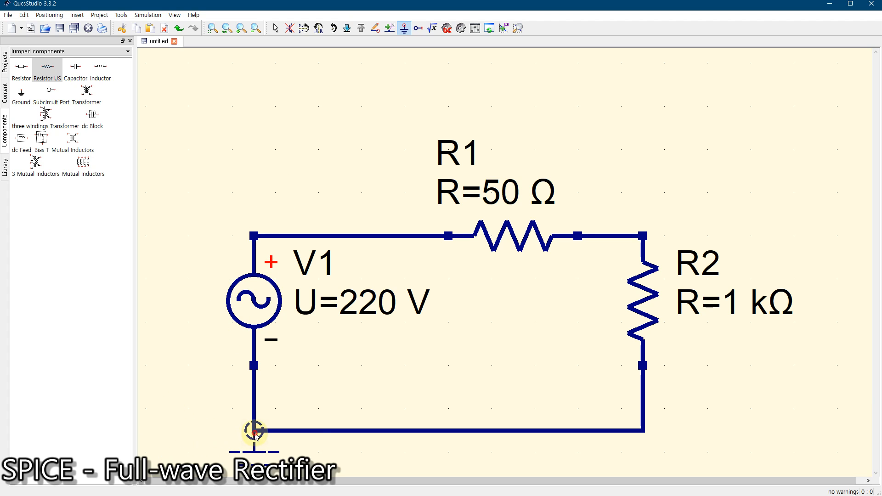
left_click(254, 434)
key("Escape")
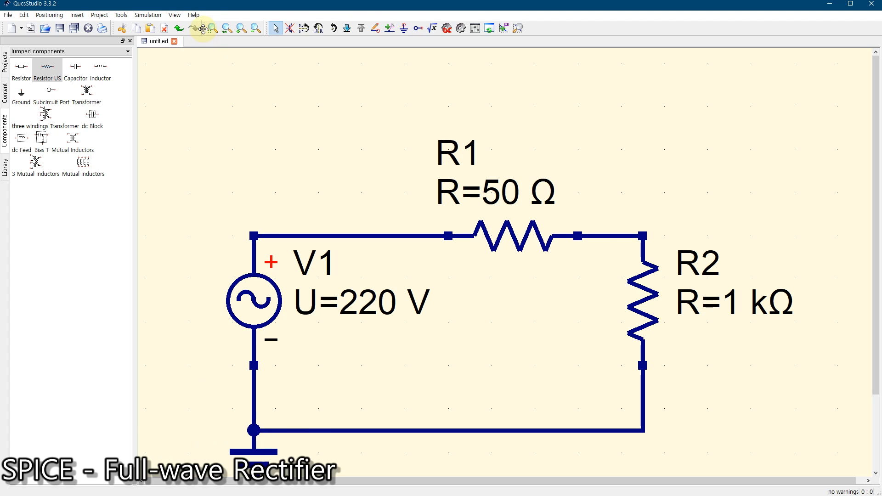
left_click(213, 28)
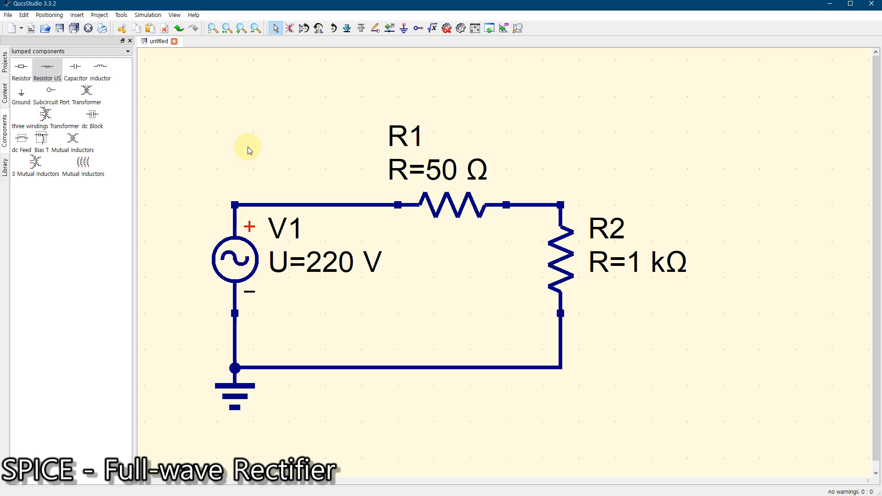
Move R2 and the voltage source down slightly so both sit below the top wire.
left_click_drag(563, 262, 566, 279)
left_click(620, 152)
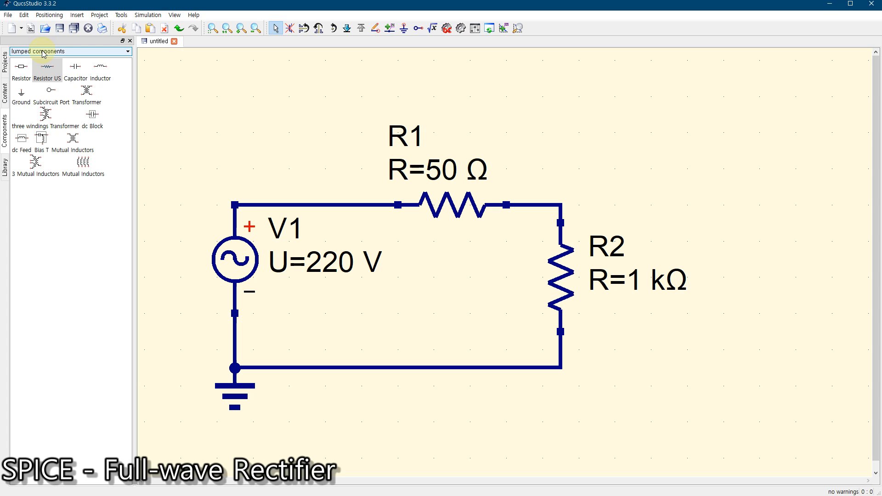
mouse_move(241, 260)
left_mouse_down()
mouse_move(249, 276)
mouse_move(234, 277)
left_mouse_up()
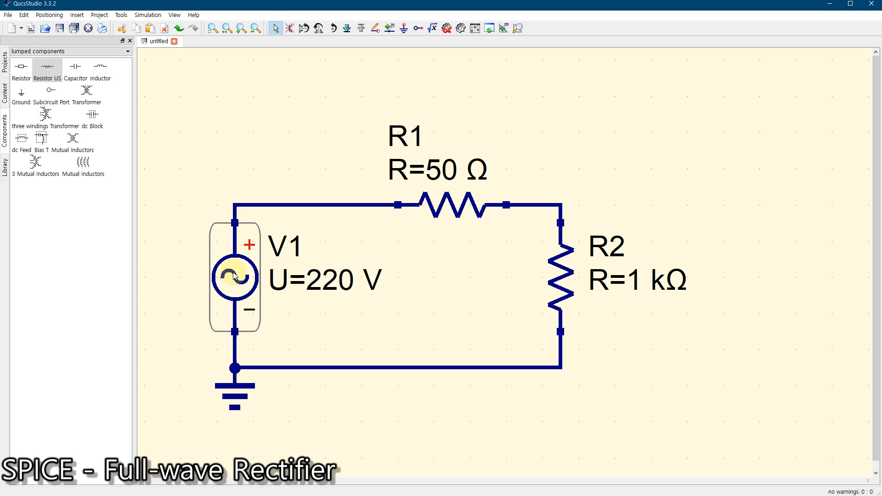
Add a voltage probe above R2 with its positive terminal connected to the node between R1 and R2.
left_click(22, 56)
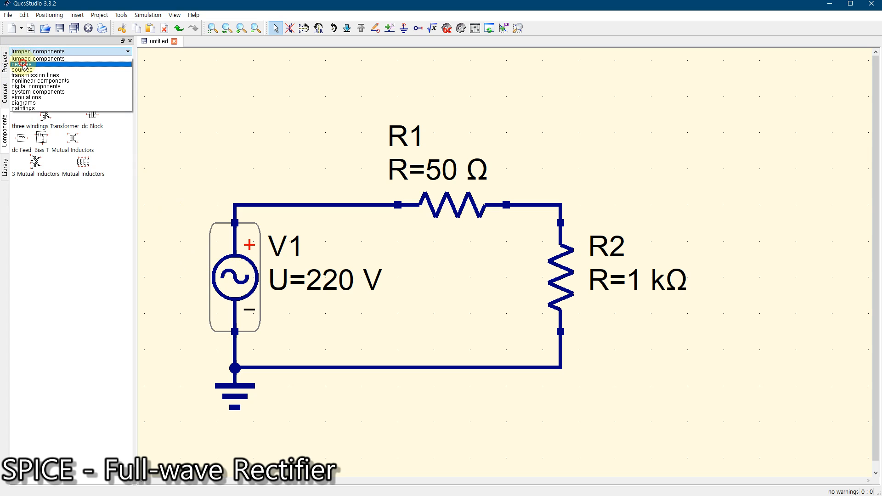
left_click(23, 64)
left_click(29, 66)
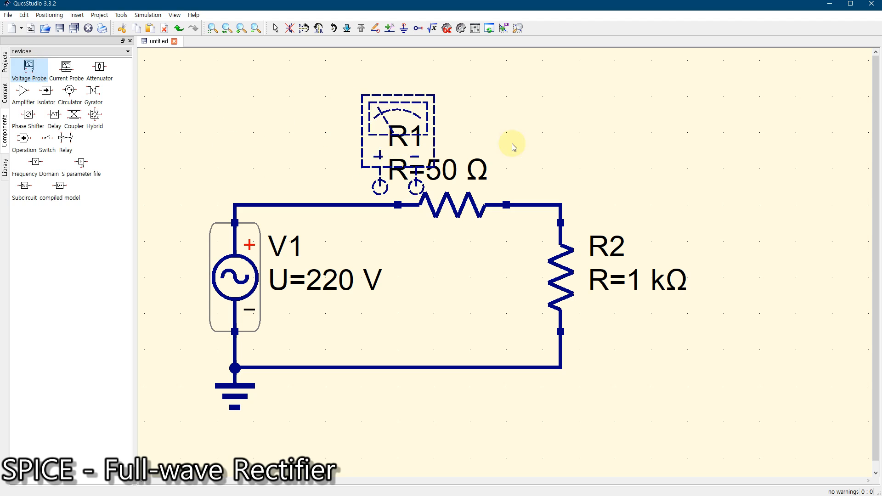
left_click(586, 166)
key("Escape")
left_click(580, 160)
left_click_drag(580, 159, 580, 123)
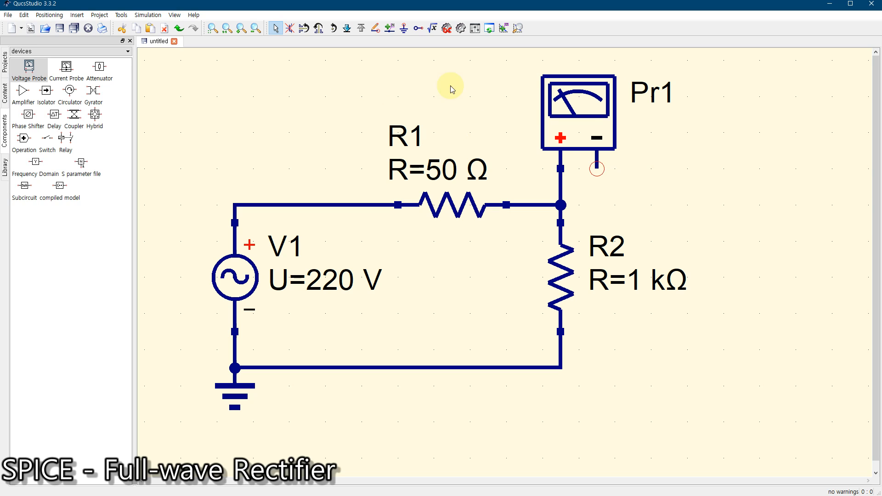
Rename the voltage probe as Vout and connect its negative terminal to a ground symbol.
double_click(565, 102)
left_click_drag(382, 194, 227, 196)
type("Vout")
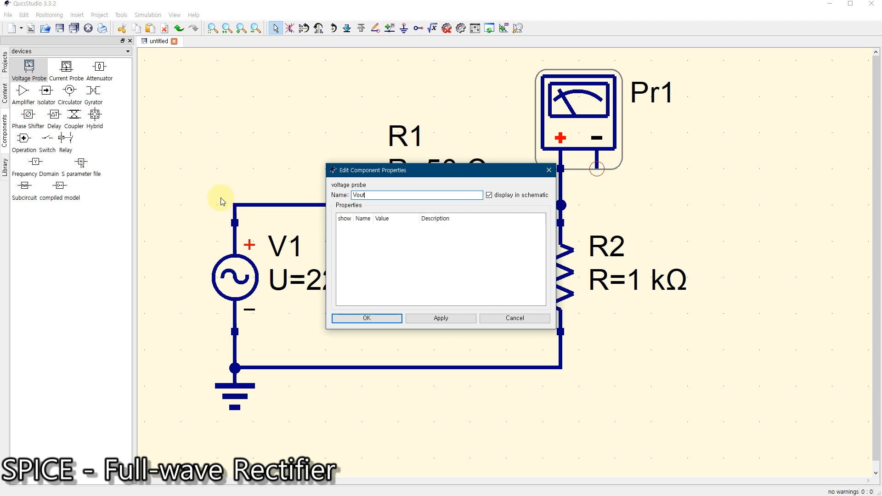
left_click(360, 316)
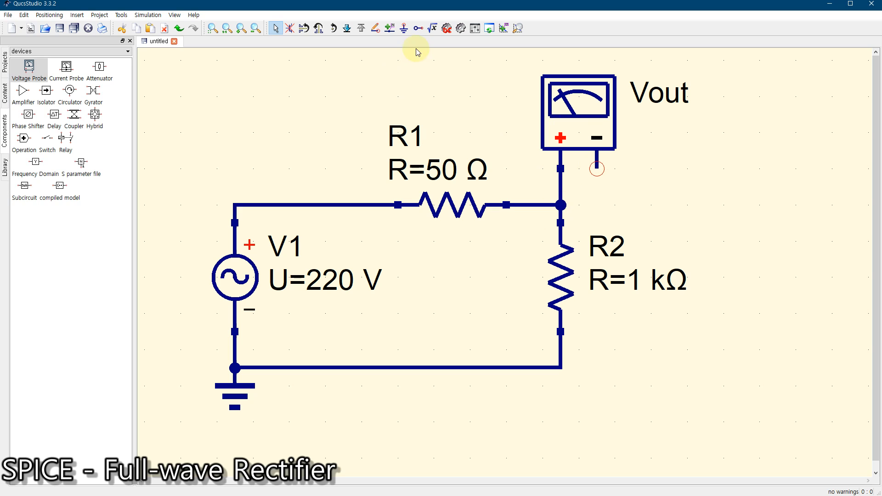
left_click(403, 28)
left_click(596, 168)
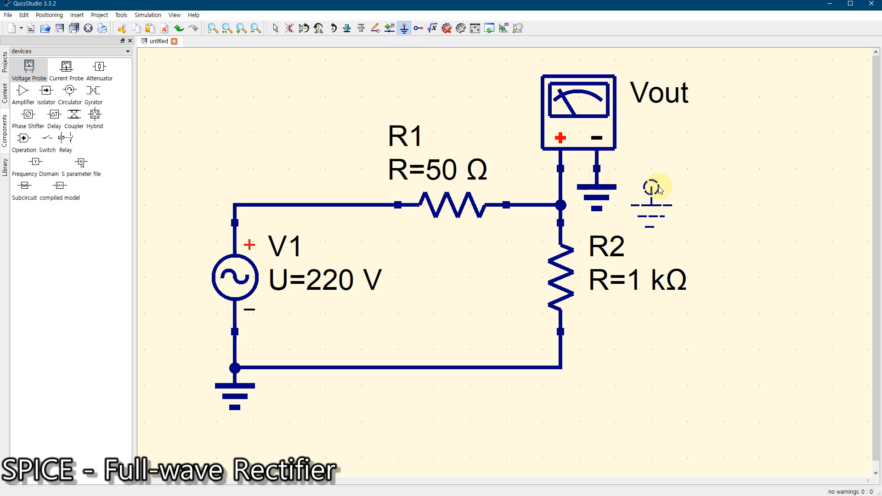
Replace the Vout probe's ground symbol with a wire from its negative terminal to the circuit's bottom wire.
key("Escape")
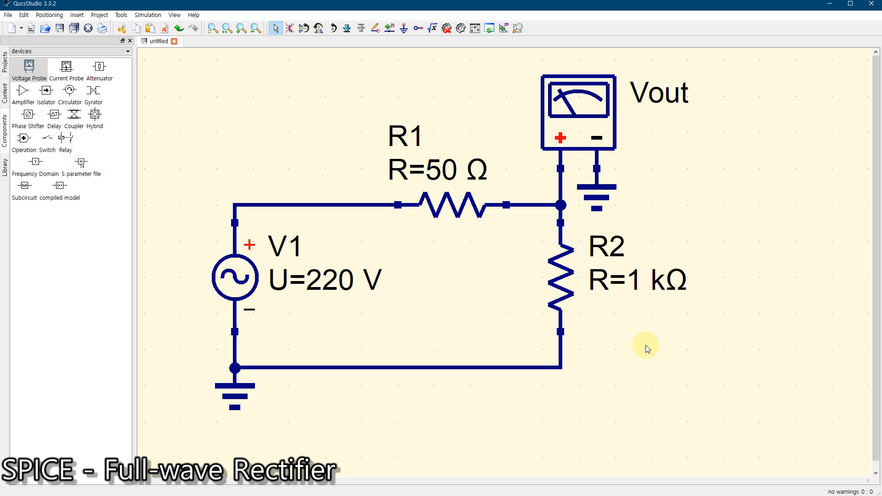
left_click(609, 187)
key("Delete")
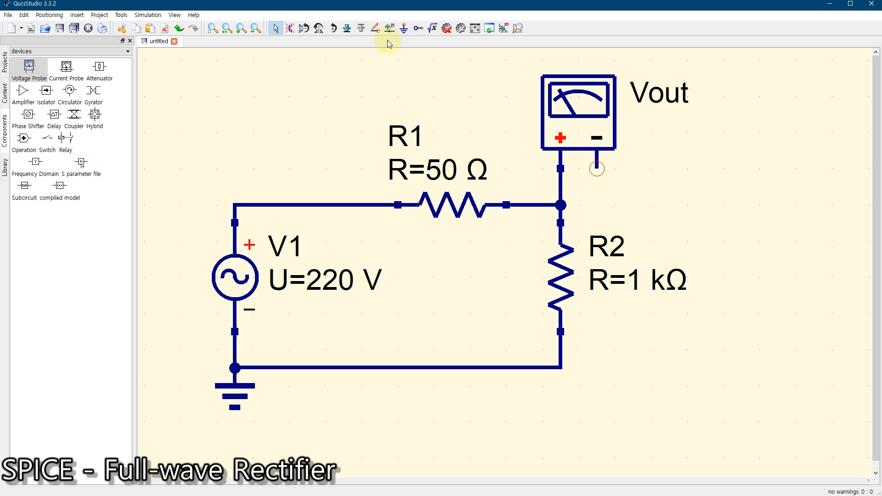
left_click(375, 28)
left_click(597, 169)
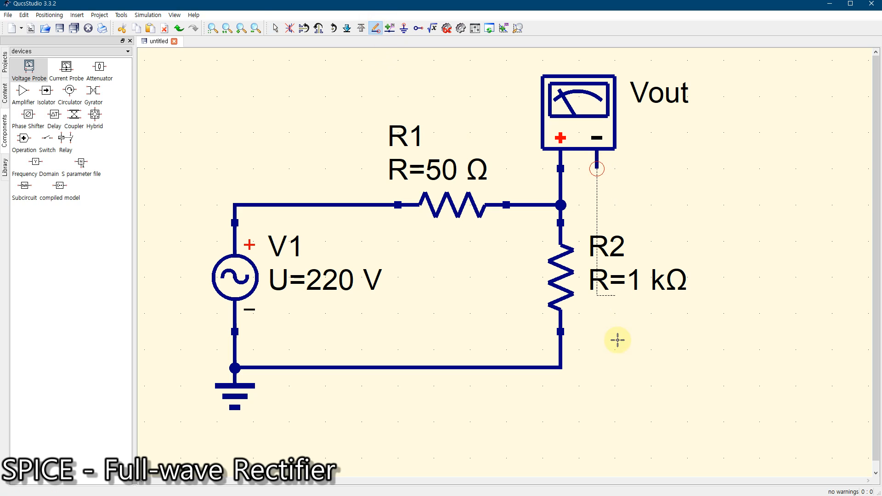
left_click(615, 367)
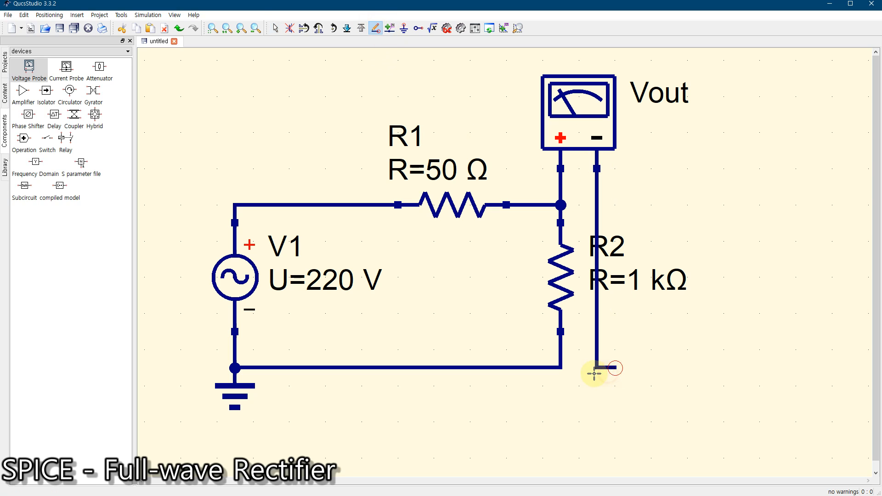
left_click(560, 367)
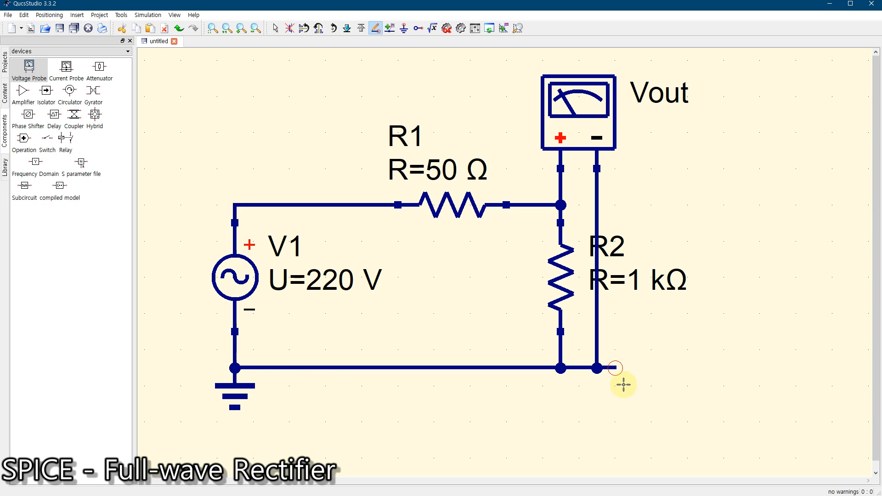
Delete the wire from the Vout probe's negative terminal and attach a ground symbol there instead.
key("Escape")
key("Delete")
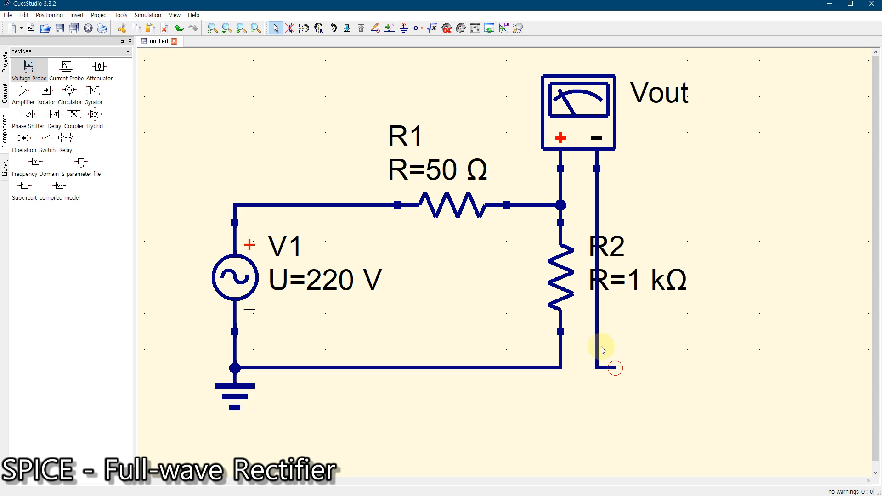
left_click(596, 344)
key("Delete")
left_click(403, 28)
left_click(596, 177)
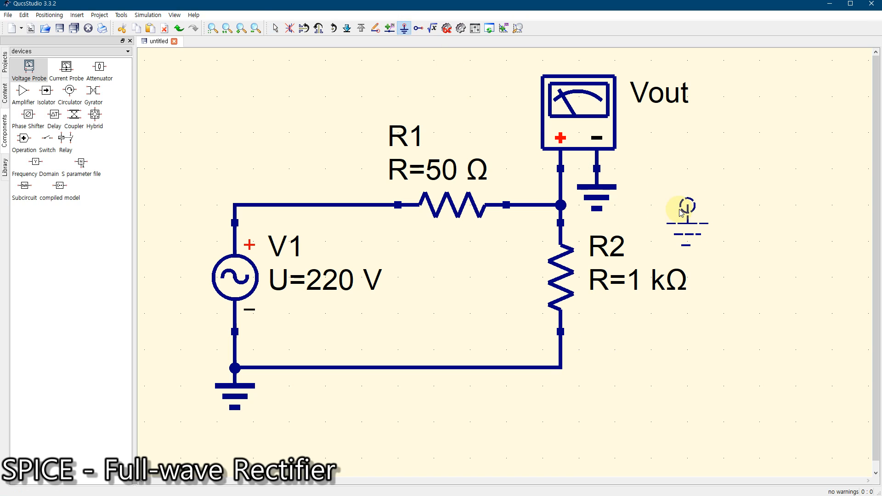
key("Escape")
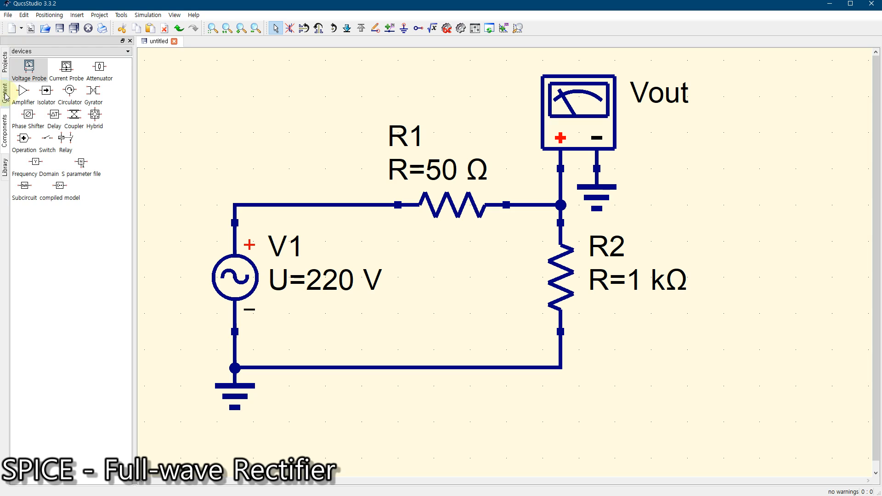
Add a transient simulation block beside the circuit, just below R2's value label.
left_click(32, 52)
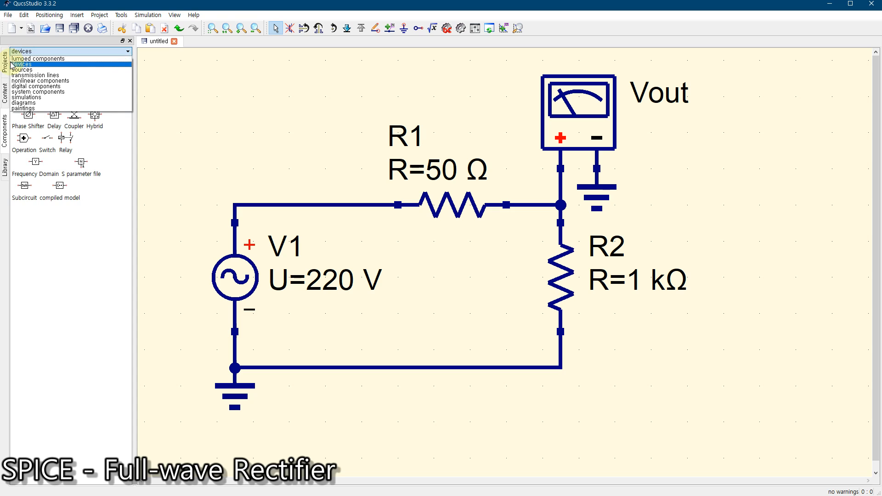
left_click(29, 97)
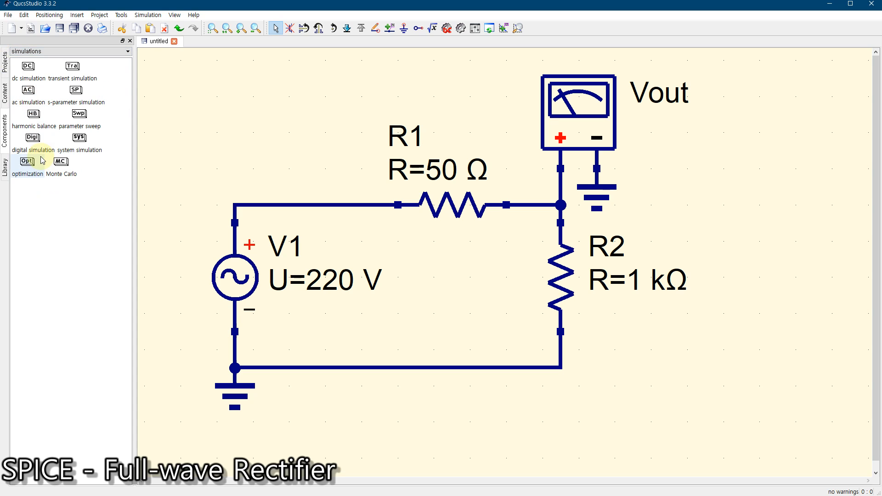
left_click(26, 66)
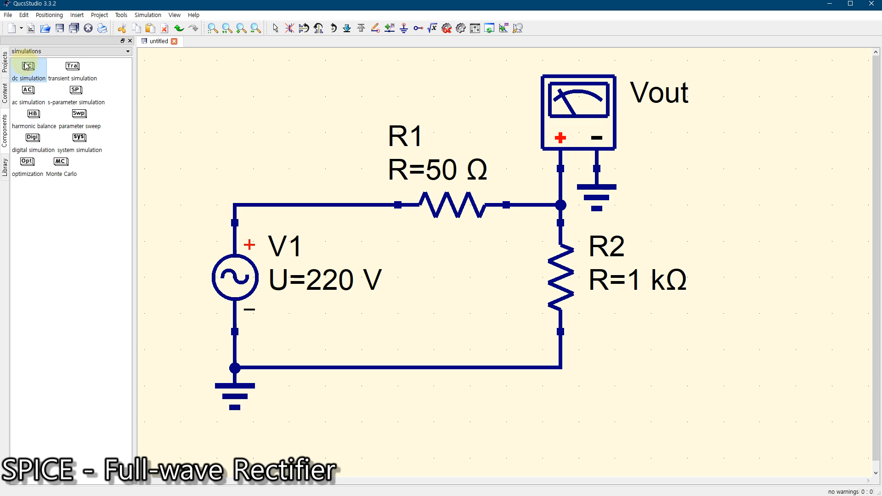
left_click(72, 67)
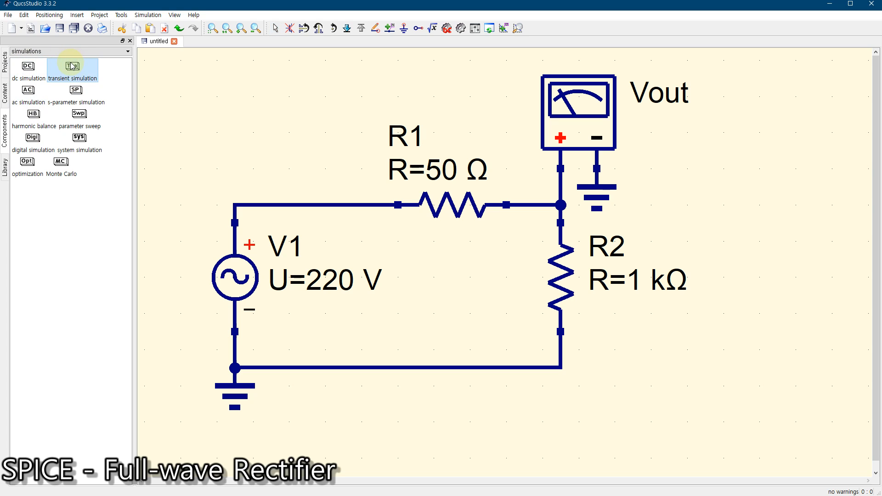
left_click(629, 309)
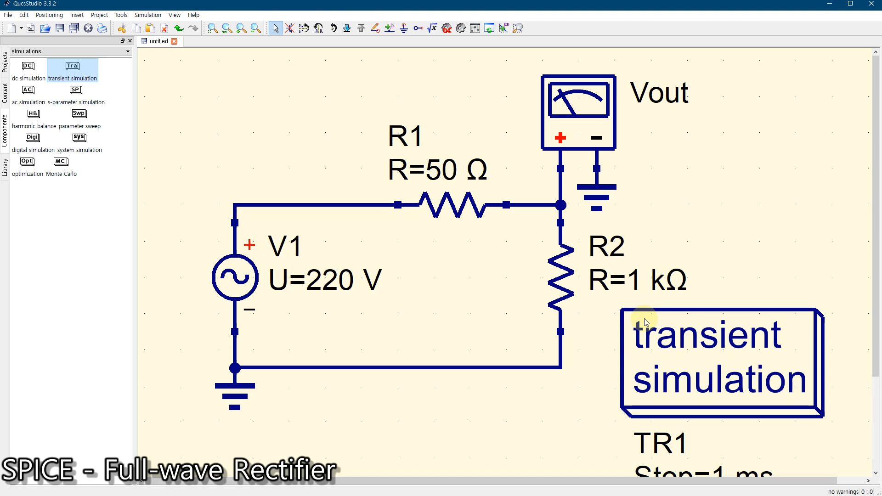
left_click(213, 29)
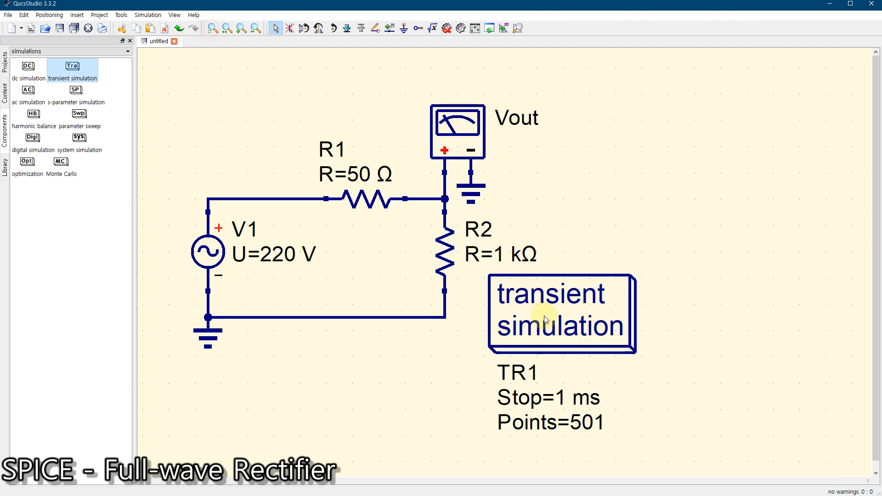
left_click_drag(553, 323, 532, 300)
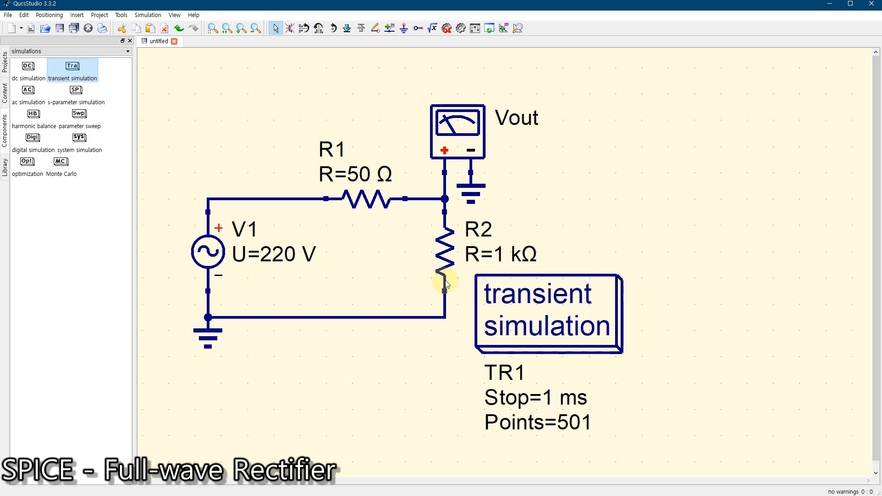
Set the transient simulation's stop time to 100 ms and its number of points to 201.
left_click(213, 28)
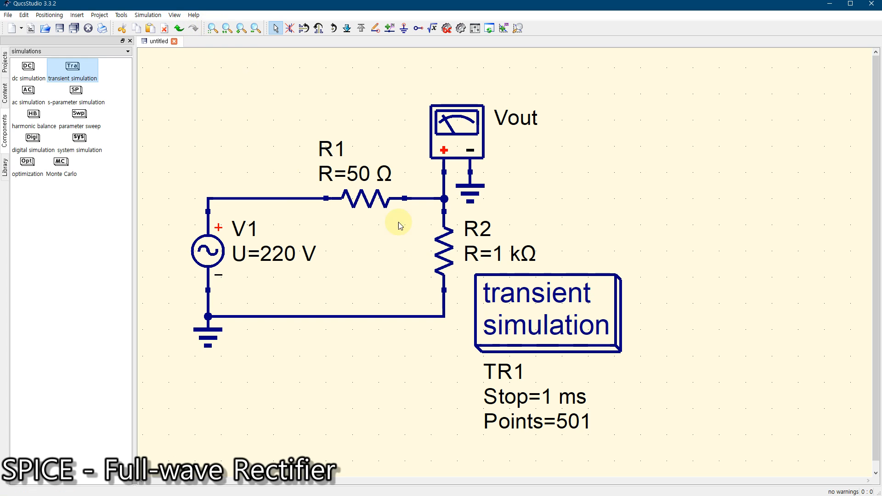
double_click(588, 315)
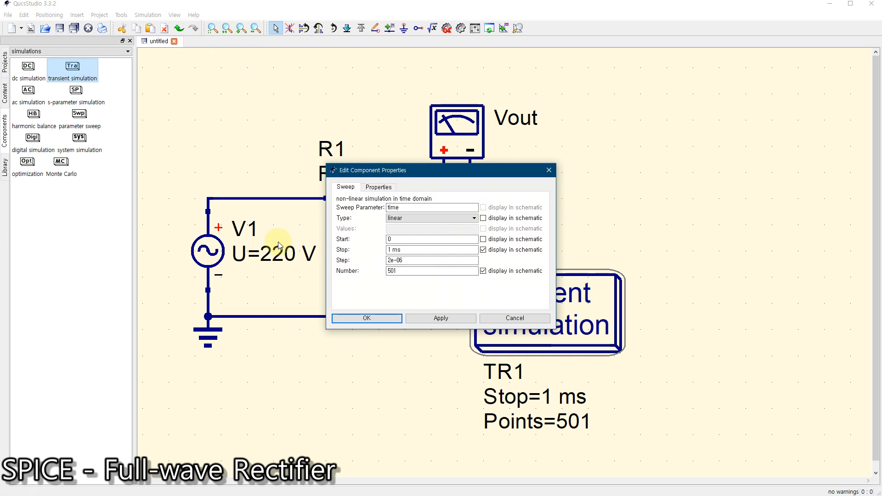
left_click(390, 250)
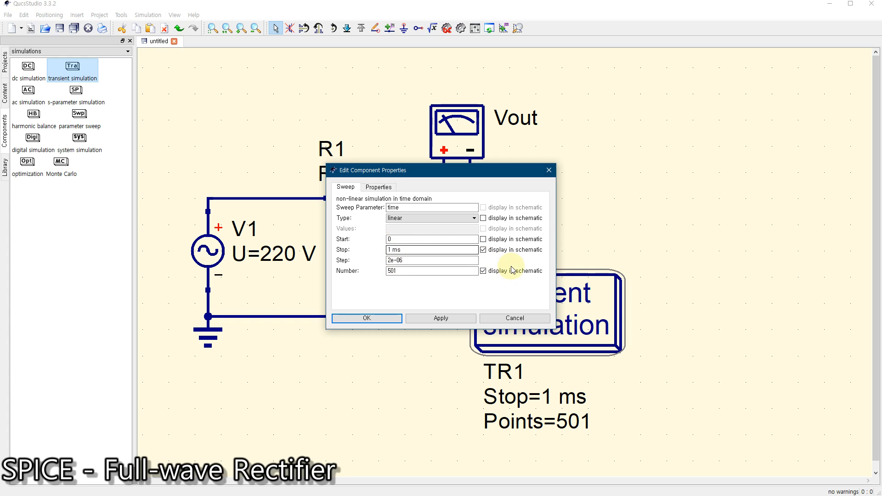
left_click(402, 240)
left_click(392, 250)
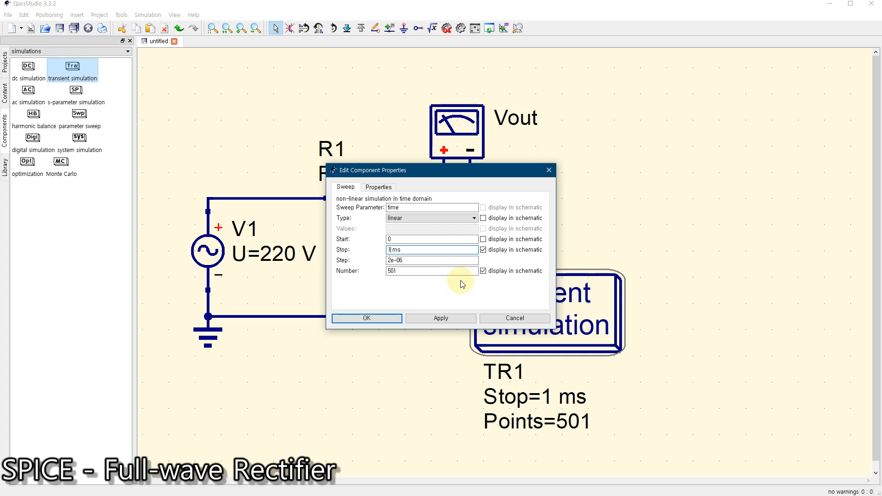
type("00")
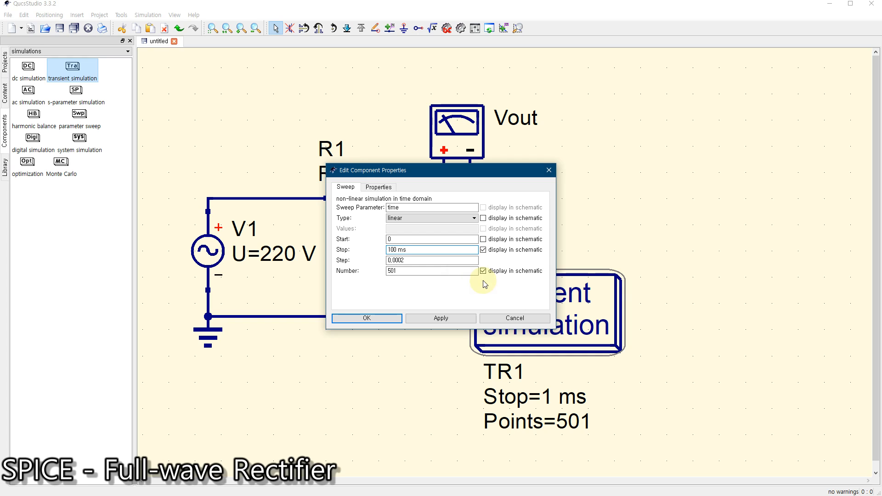
double_click(415, 270)
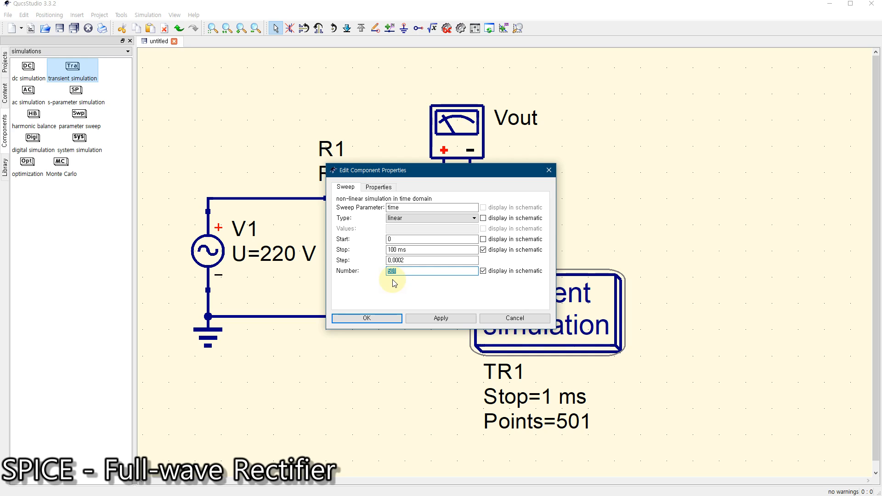
type("201")
left_click(388, 318)
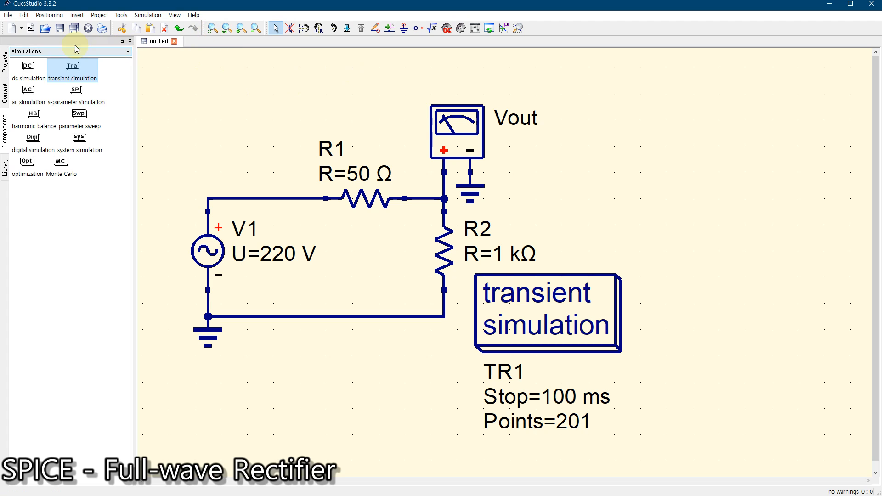
Save the schematic as ckt5 and run the simulation.
left_click(60, 28)
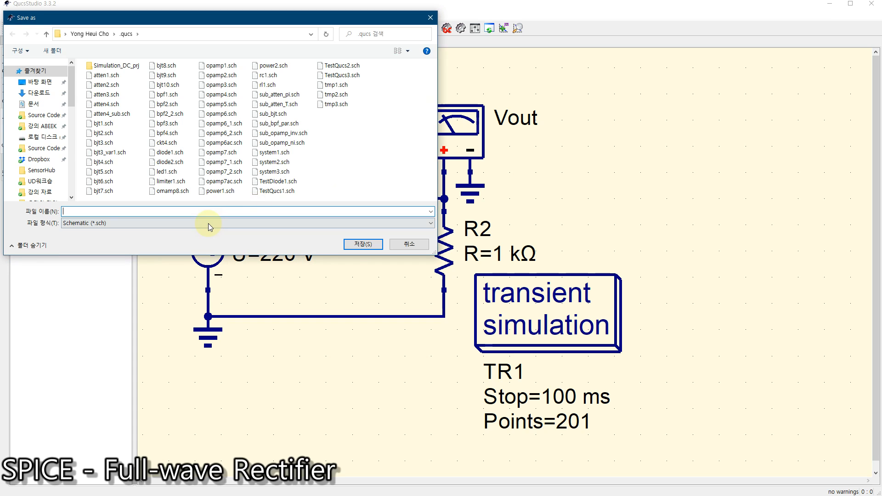
type("ckt")
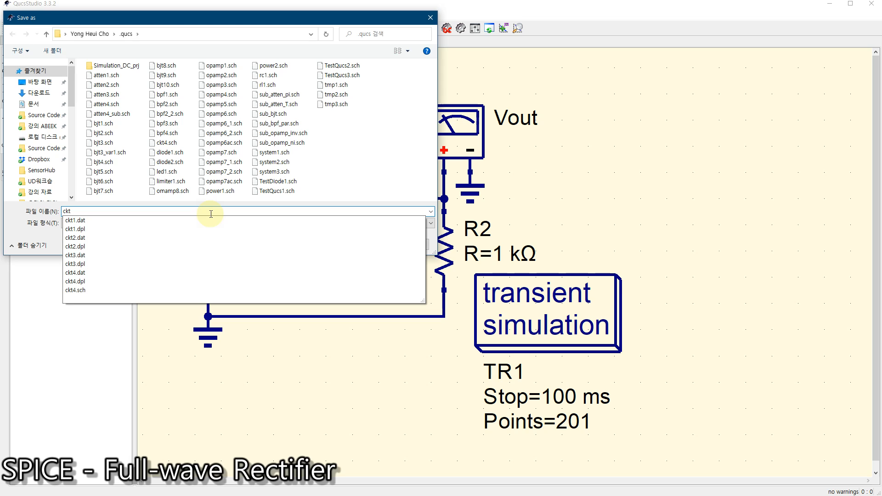
type("5")
key("Return")
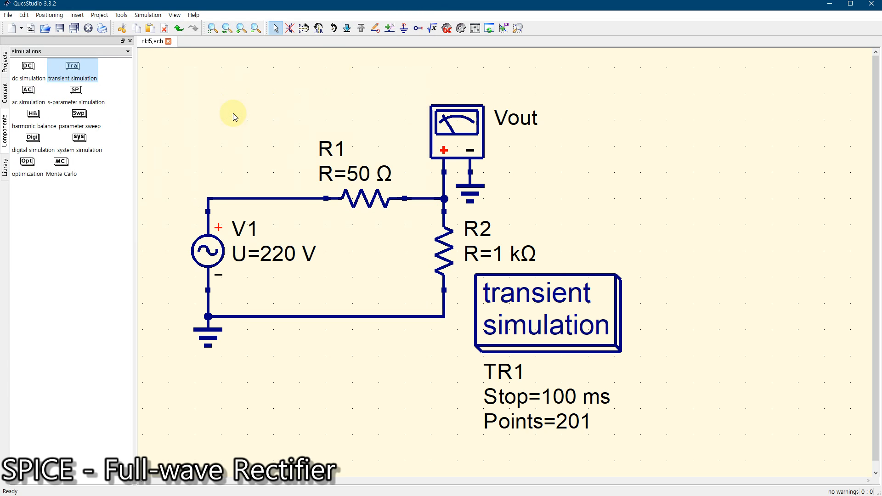
left_click(463, 30)
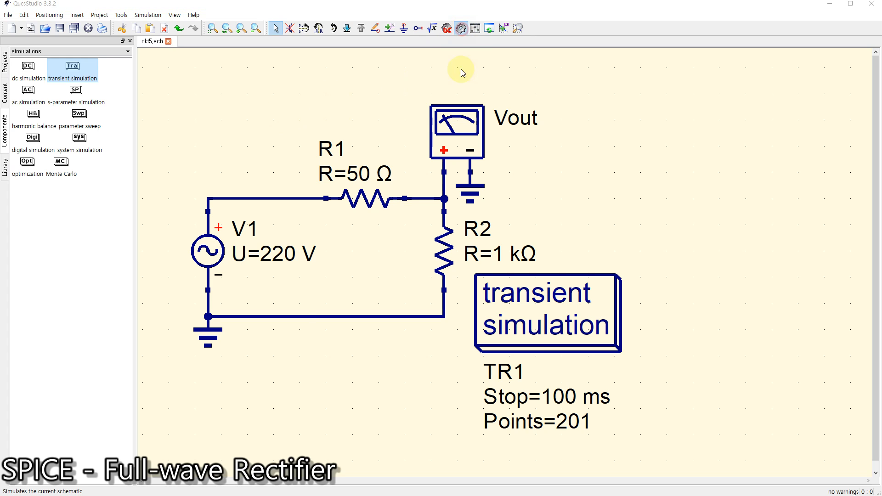
Delete the automatically created Vout.dVt plot from the data display.
left_click(242, 151)
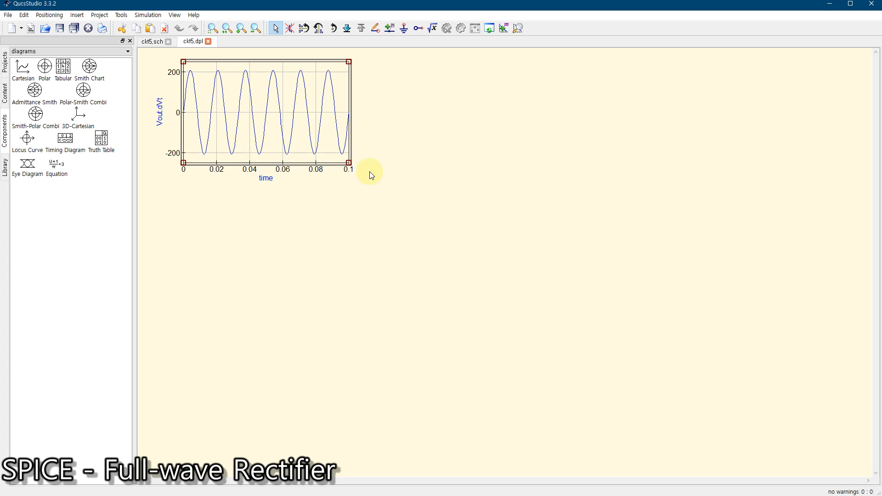
left_click_drag(349, 163, 399, 213)
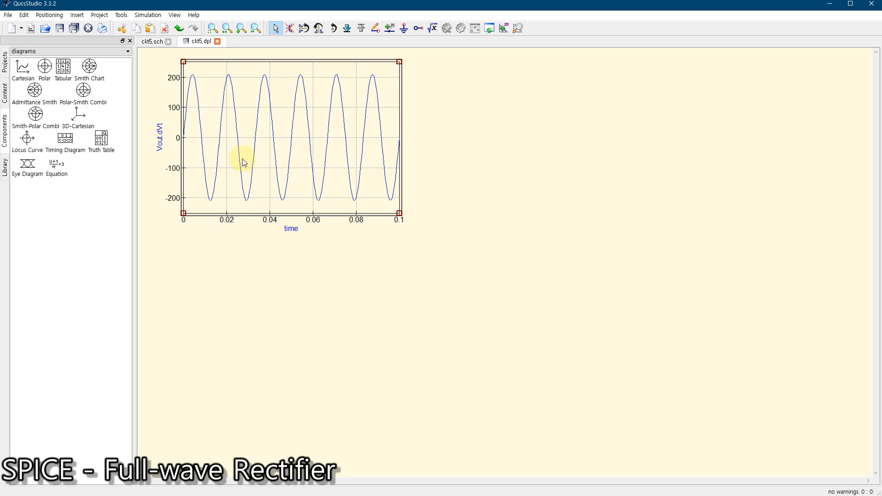
key("Delete")
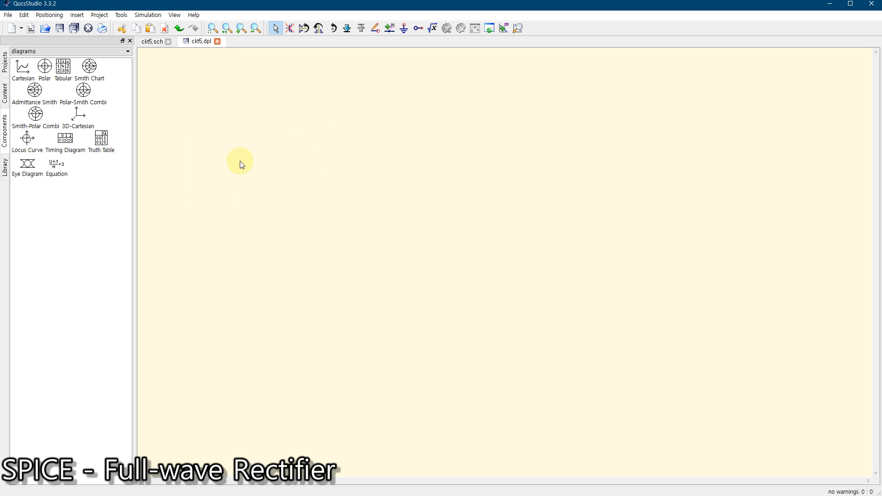
Add a Cartesian diagram in the upper-left area of the data display, plotting Vout.dVt from the ckt5 dataset.
left_click(23, 68)
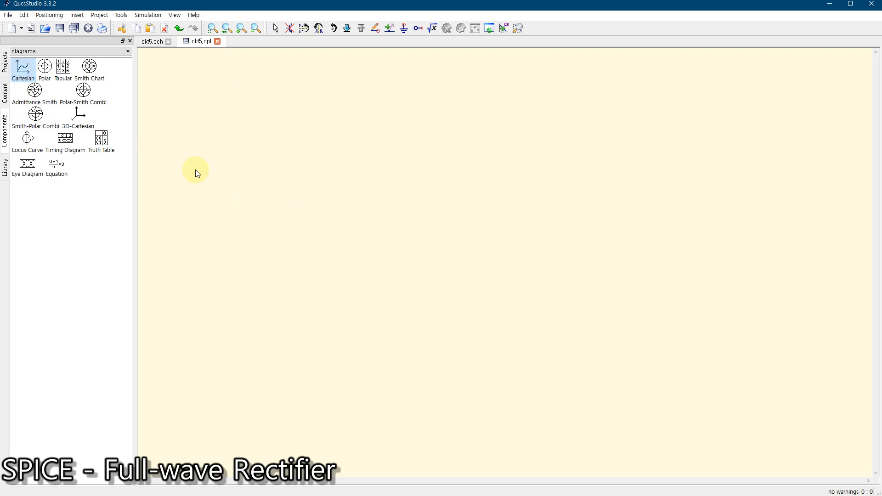
left_click(181, 146)
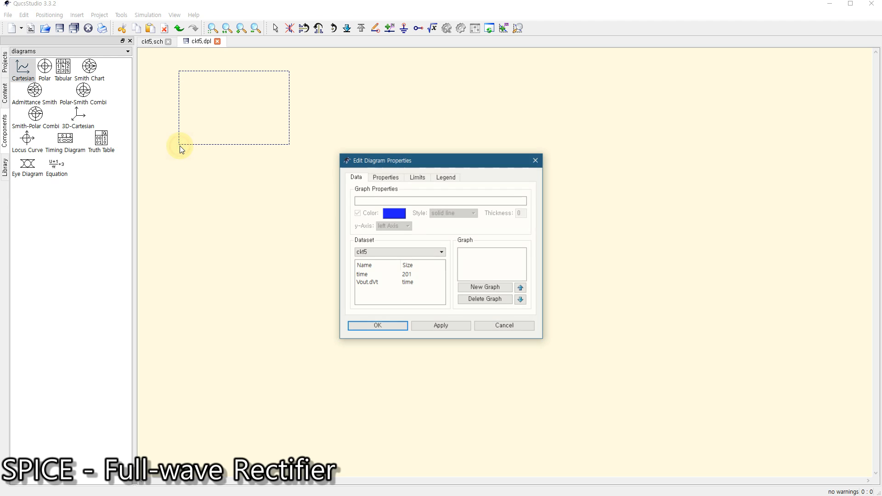
left_click(370, 283)
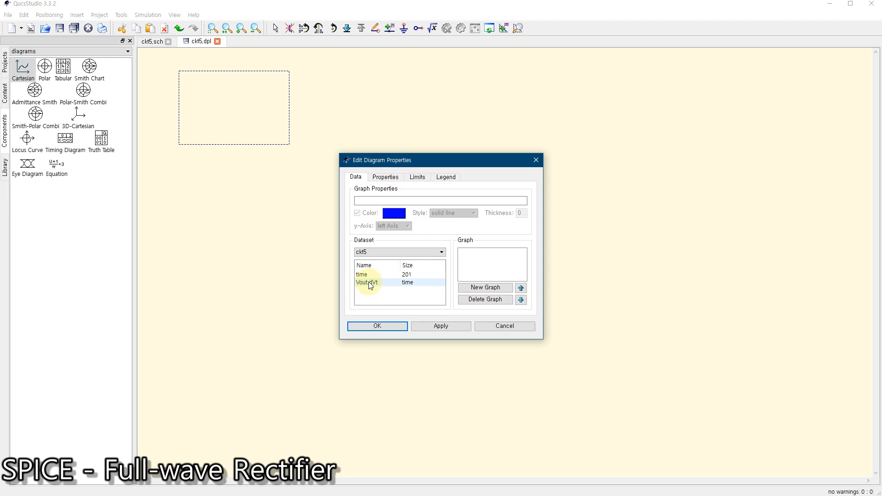
double_click(370, 283)
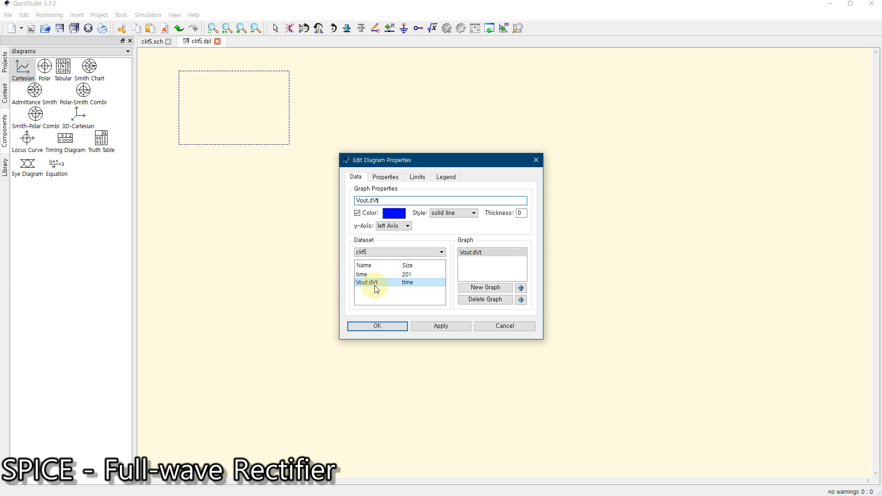
left_click(377, 326)
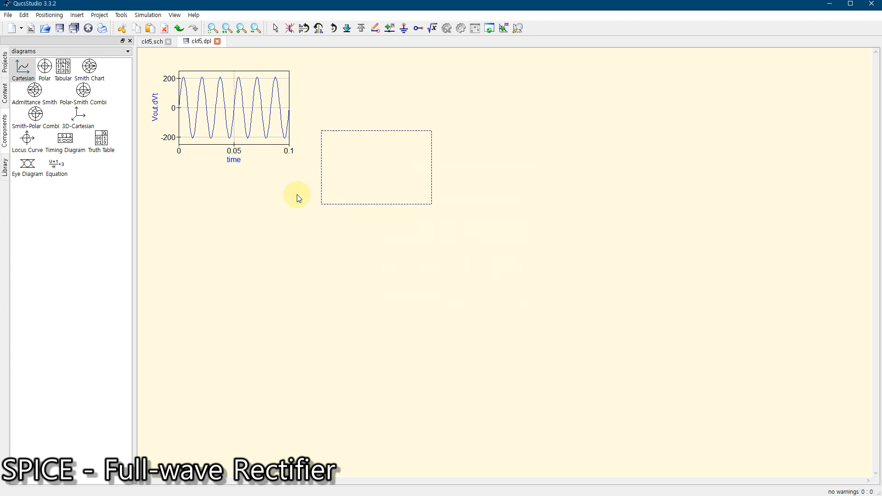
key("Escape")
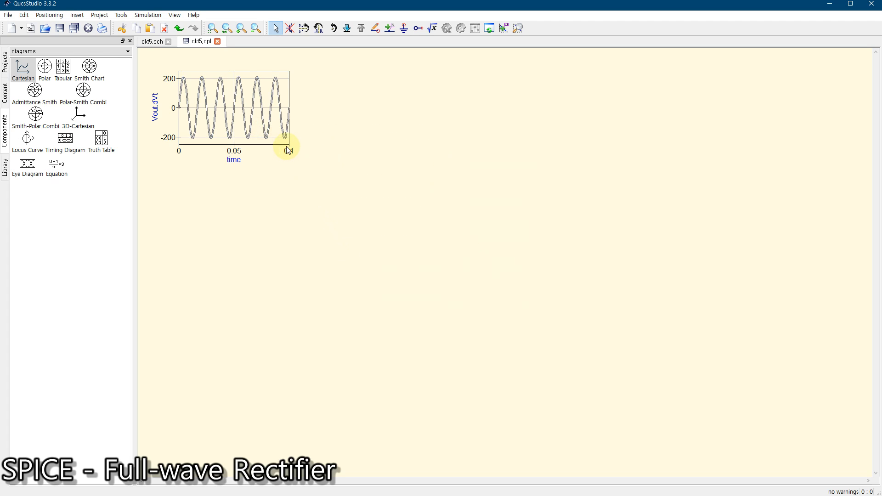
Enlarge the Vout.dVt diagram to cover most of the data display, and return to the ckt5 schematic.
left_click(285, 149)
left_click_drag(290, 144, 584, 368)
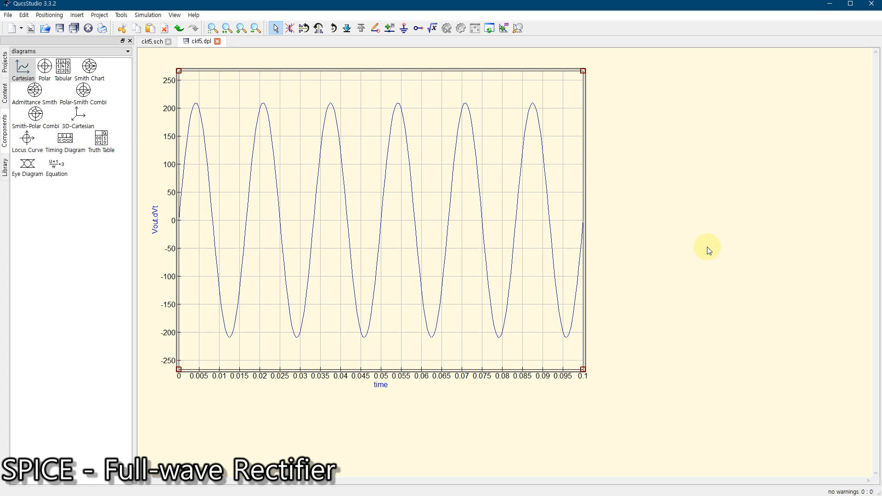
left_click(150, 42)
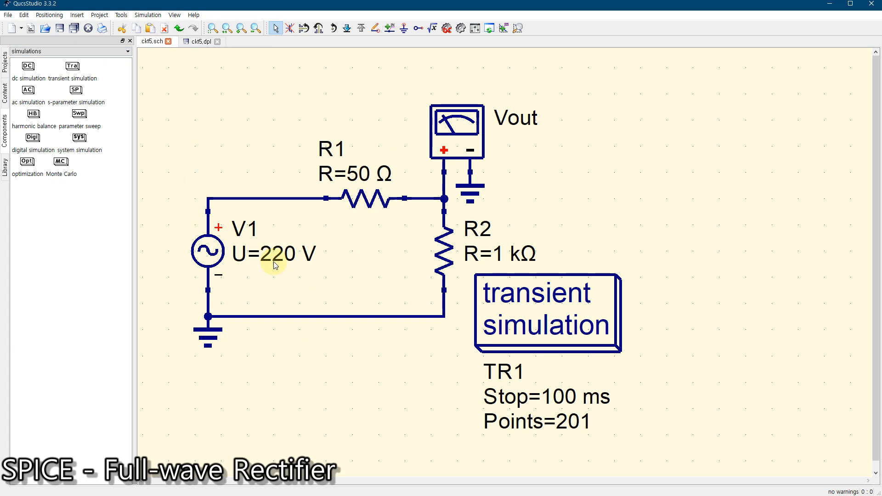
Switch to the browser to check the full-wave rectifier assignment's requirements, and return to the schematic.
key("super")
left_click(221, 491)
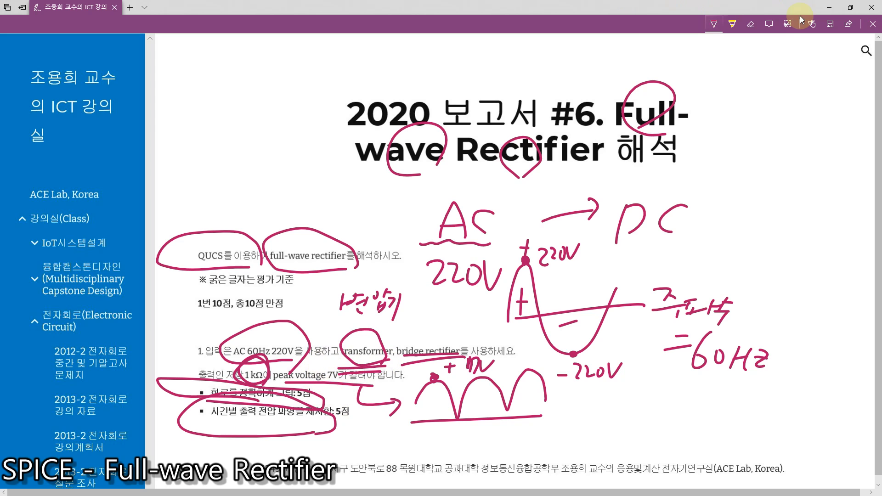
left_click(830, 9)
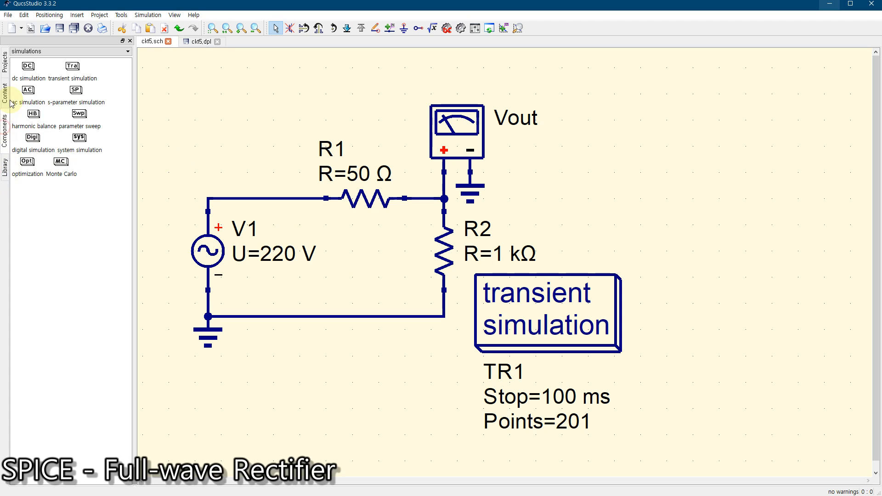
Add a lumped-component Transformer to the schematic in the free area beside the Vout probe.
left_click(28, 51)
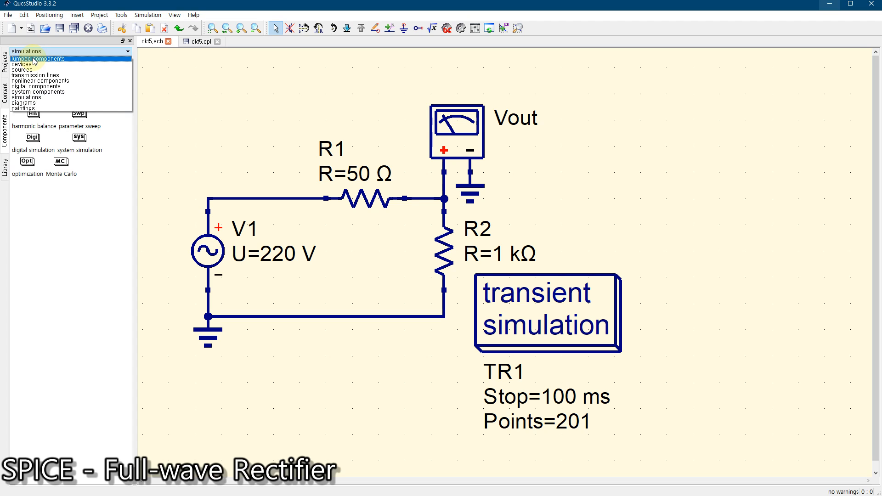
left_click(35, 59)
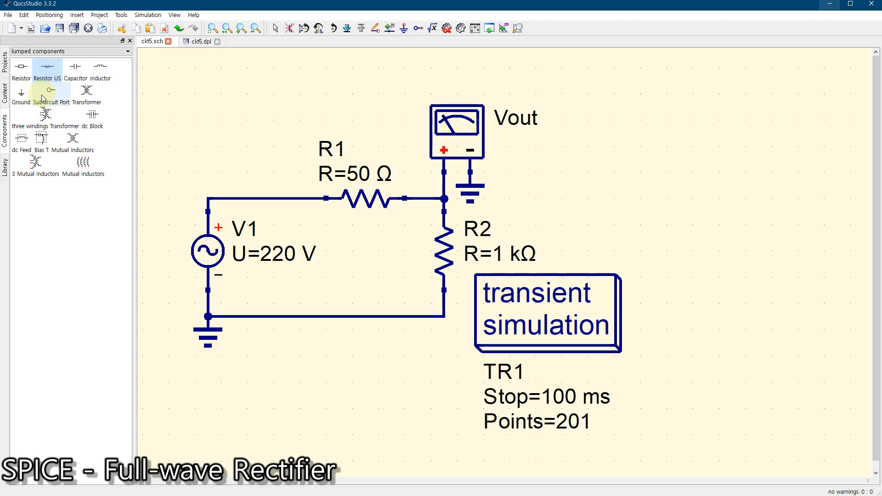
left_click(86, 93)
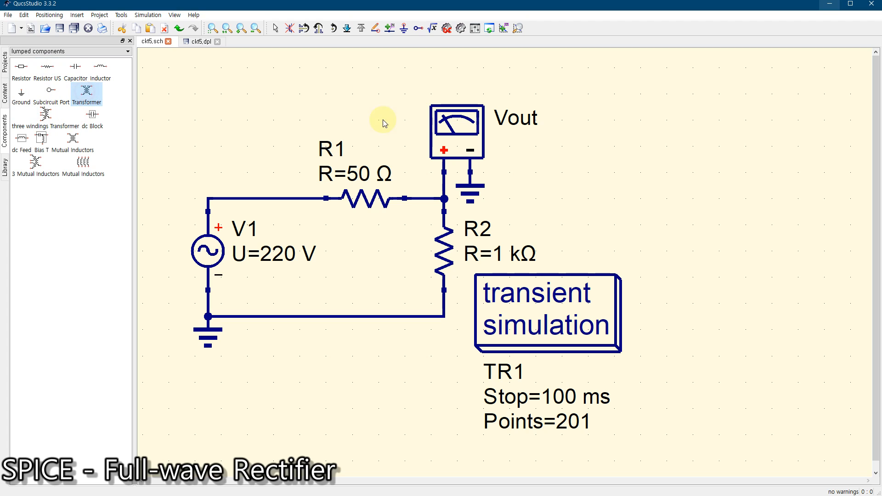
left_click(694, 175)
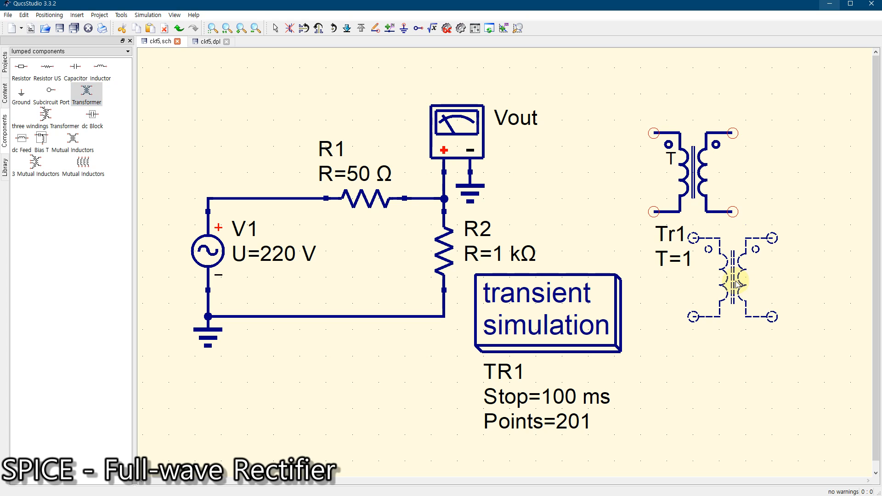
key("Escape")
left_click(699, 173)
left_click_drag(699, 173, 647, 159)
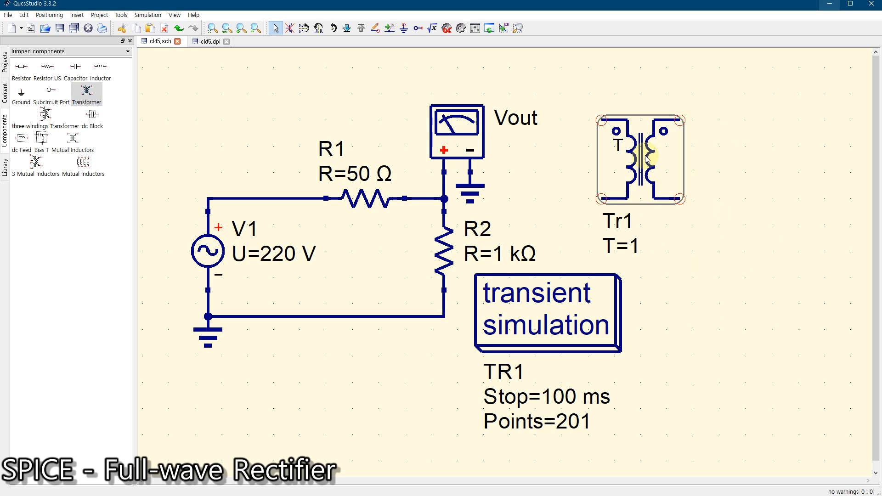
Move the transient simulation block down and delete the wires connecting R2 to R1 and to the source's ground.
left_click_drag(556, 321, 560, 406)
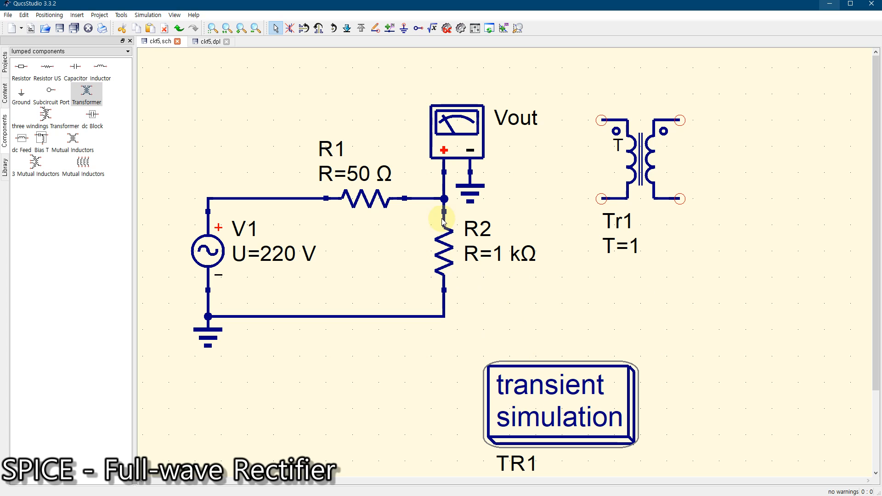
left_click(431, 198)
key("Delete")
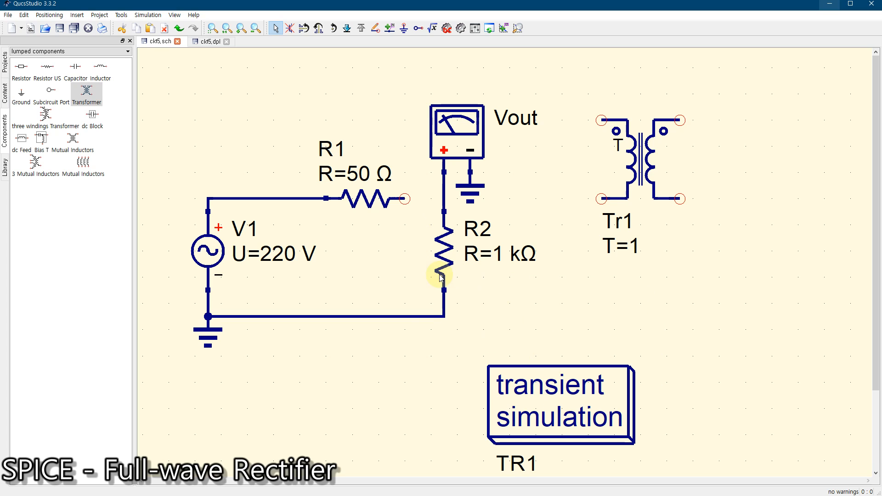
left_click(443, 308)
key("Delete")
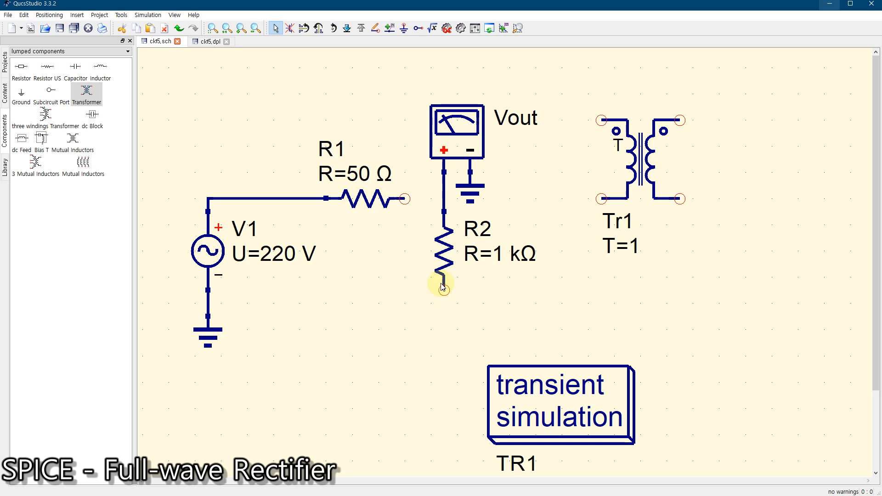
Shift the Vout probe, its ground and R2 aside, and attach the transformer's upper primary terminal to R1's free end.
left_click_drag(407, 79, 557, 315)
left_click_drag(449, 131, 765, 131)
left_click_drag(647, 165, 452, 244)
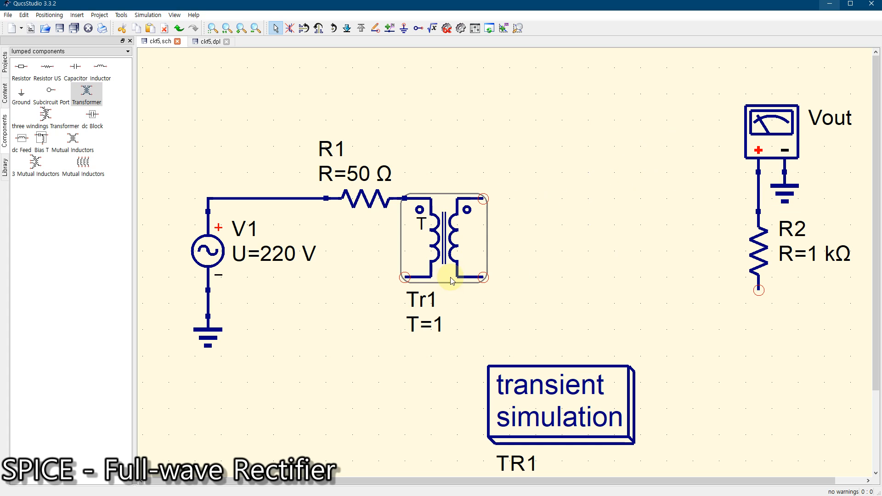
left_click(561, 273)
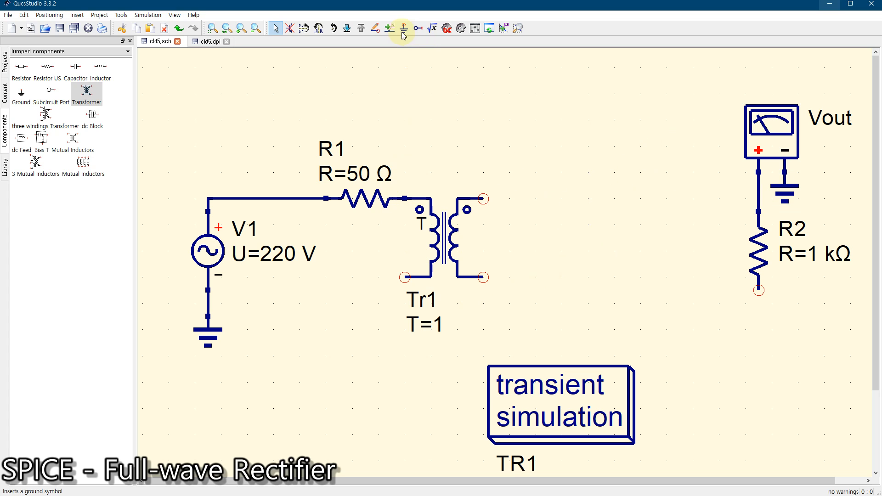
Wire the transformer's lower primary terminal to the line between V1 and its ground.
left_click(375, 28)
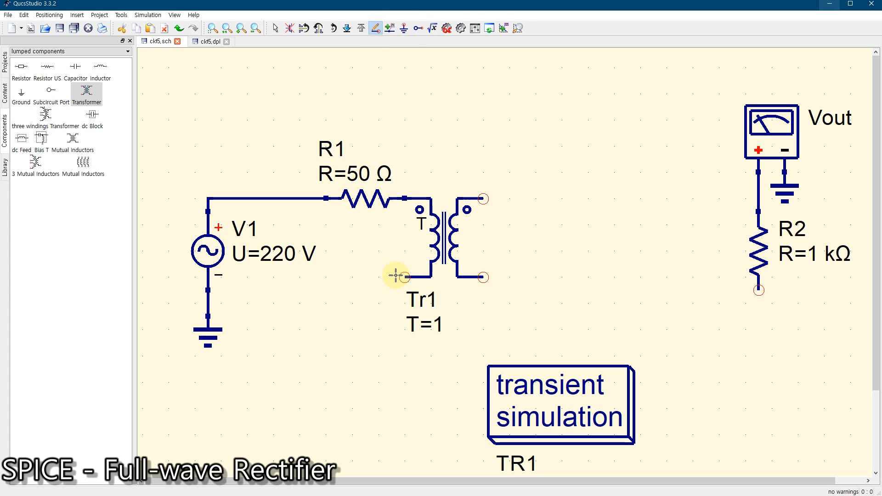
left_click(405, 277)
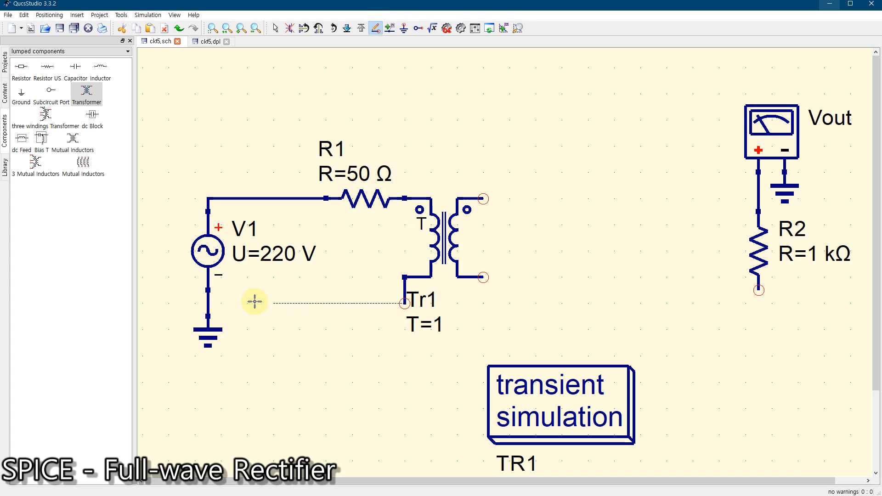
left_click(209, 303)
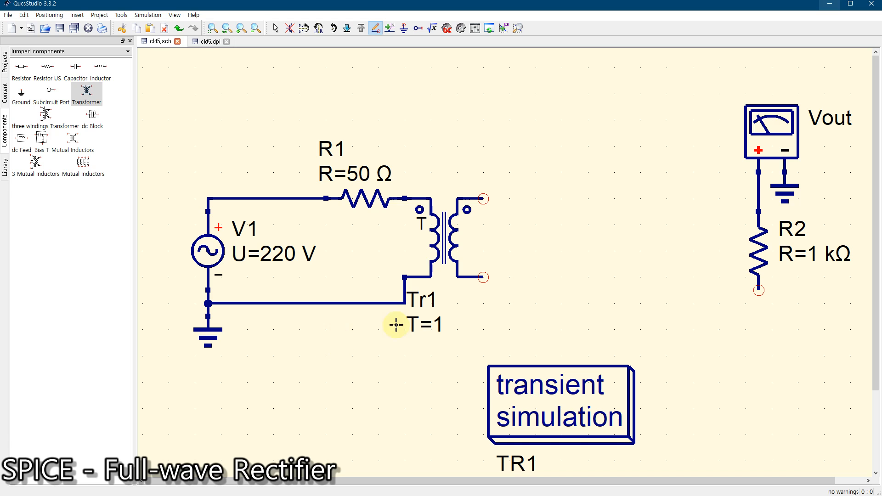
left_click(737, 110)
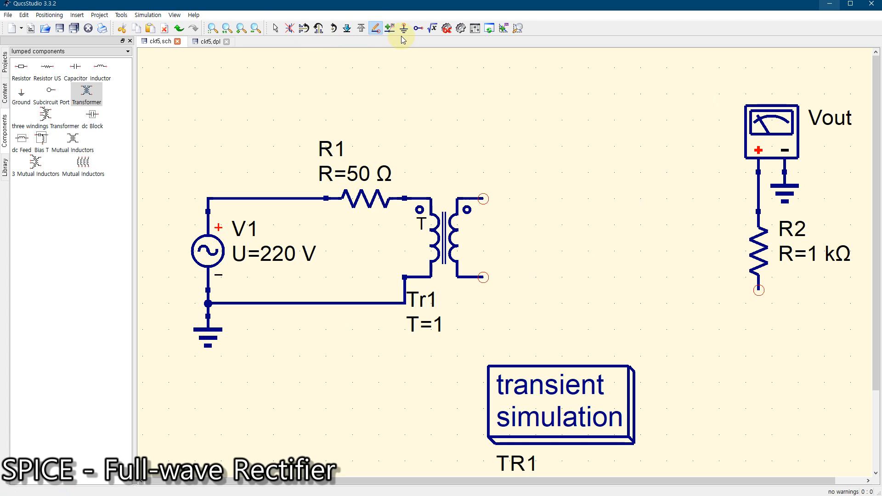
Move the Vout probe, its ground and R2 together closer to the transformer's secondary side.
left_click(275, 28)
left_click(713, 83)
left_click_drag(826, 234, 853, 350)
left_click_drag(755, 129, 607, 145)
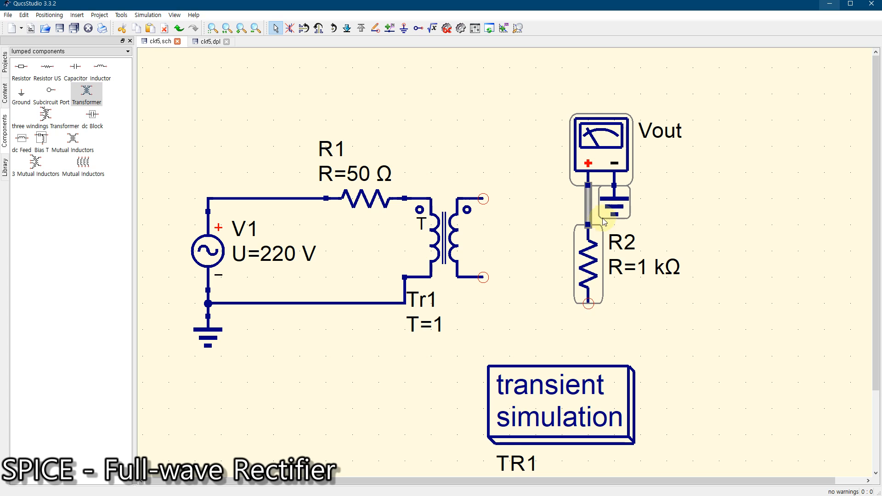
left_click(525, 329)
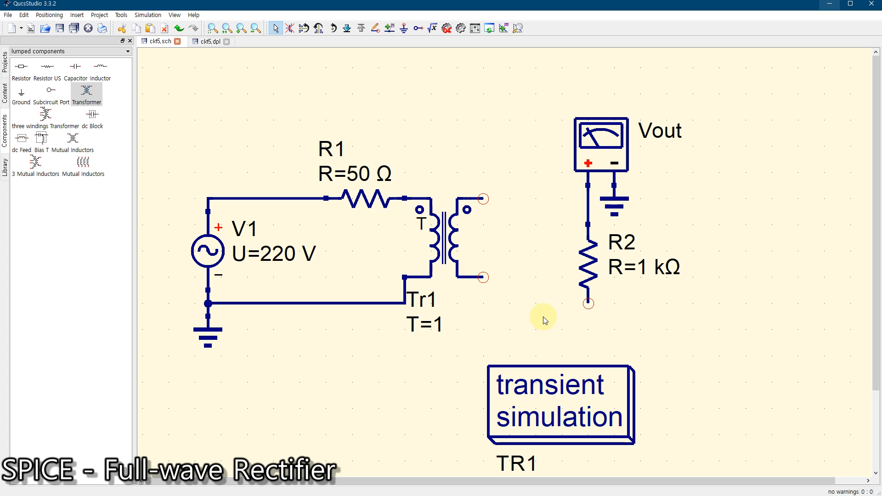
Wire the transformer's upper secondary terminal to the Vout node and its lower secondary terminal to R2's lower end.
left_click(375, 28)
left_click(483, 199)
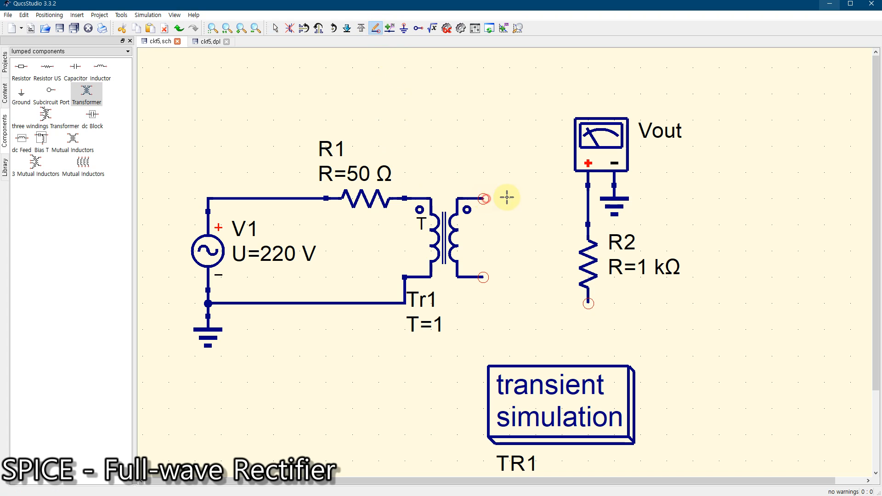
left_click(588, 199)
left_click(483, 277)
left_click(588, 303)
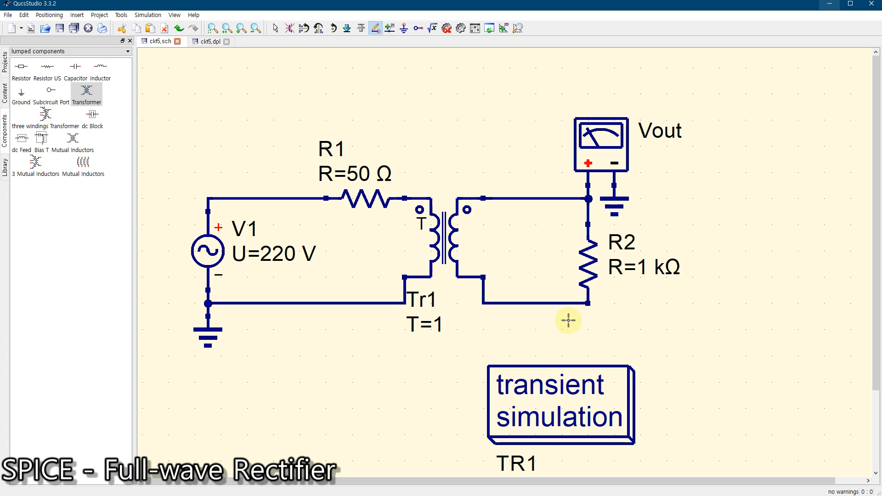
left_click(558, 302)
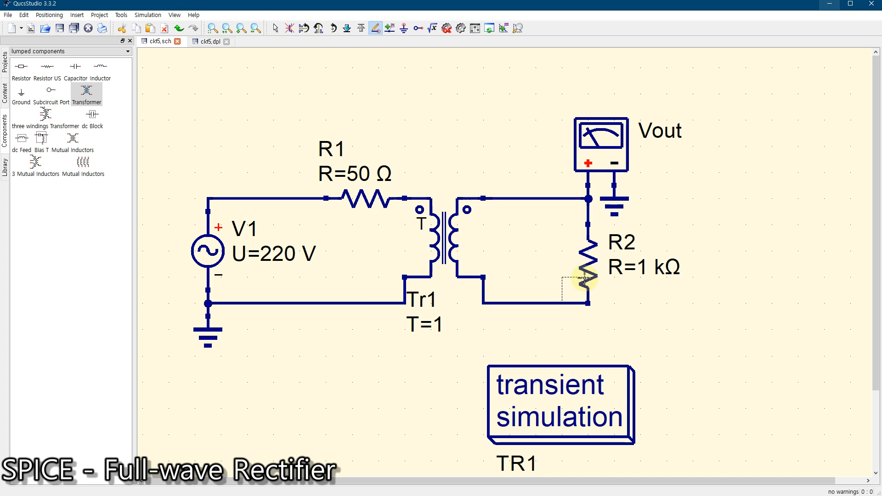
key("Escape")
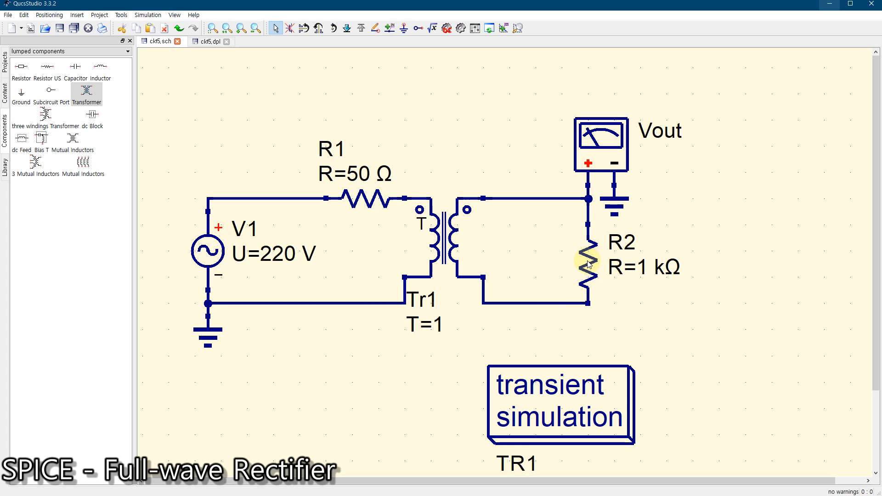
Lower the horizontal return wire between the transformer's secondary and R2 by one grid step.
mouse_move(588, 266)
left_mouse_down()
mouse_move(588, 277)
mouse_move(588, 262)
left_mouse_up()
left_click(548, 307)
left_click_drag(548, 306, 548, 317)
left_click(662, 316)
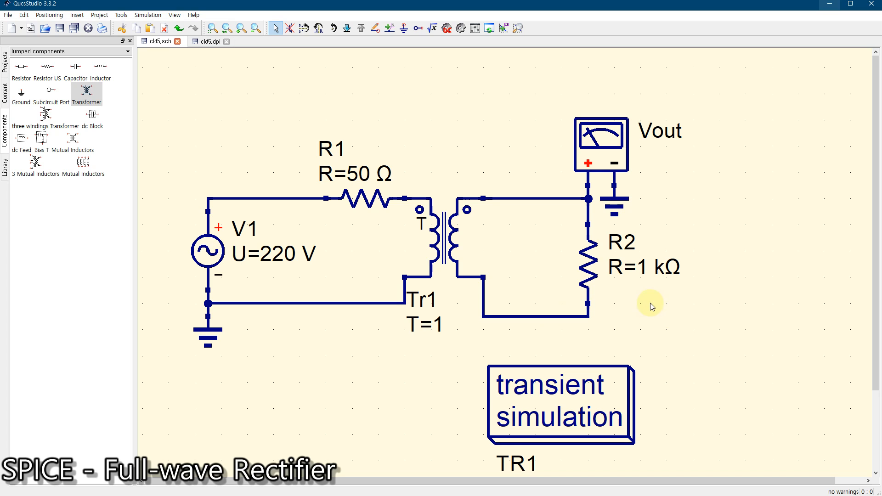
Place a ground symbol on the corner of the return wire below R2.
left_click(404, 28)
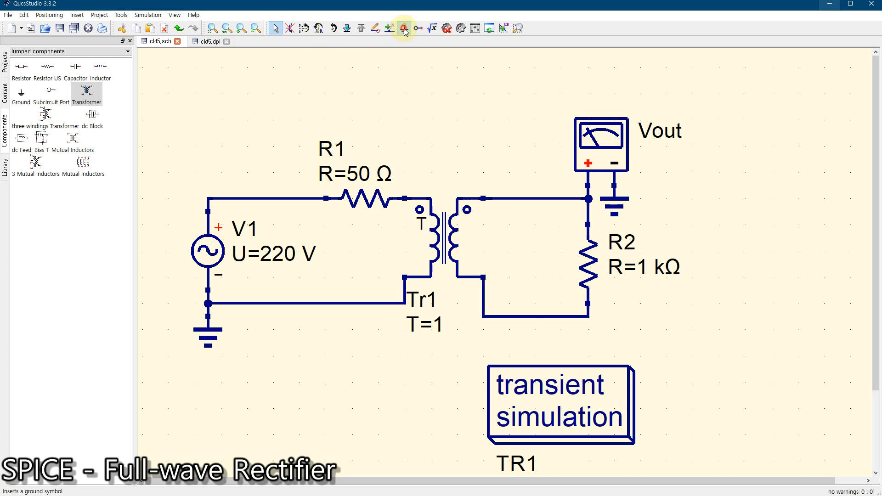
left_click(588, 317)
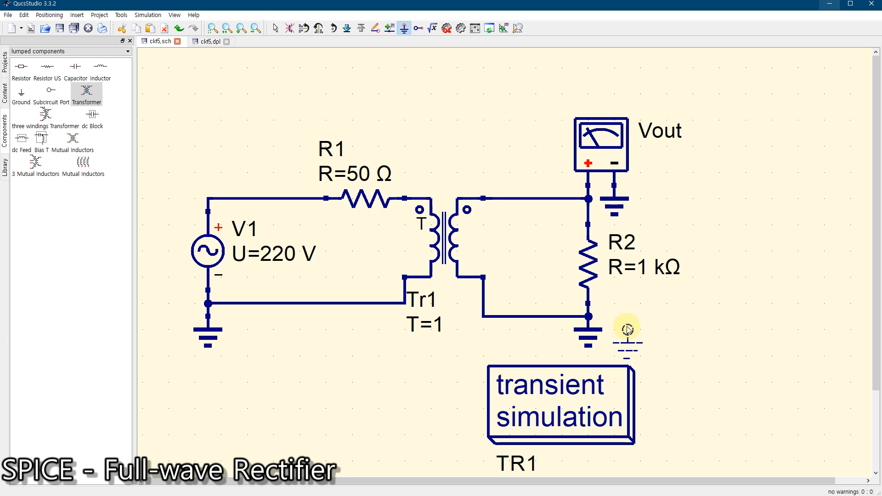
key("Escape")
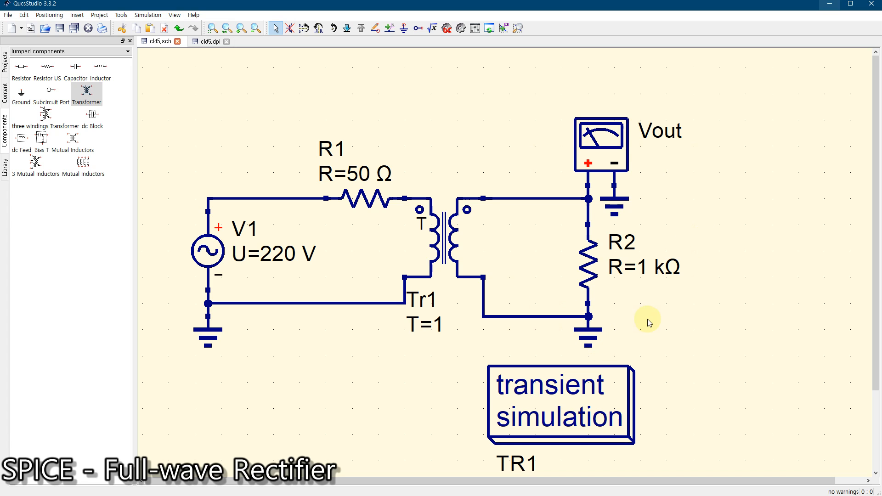
Move the transient simulation block up beside R2, clear of the circuit.
left_click_drag(554, 392, 760, 211)
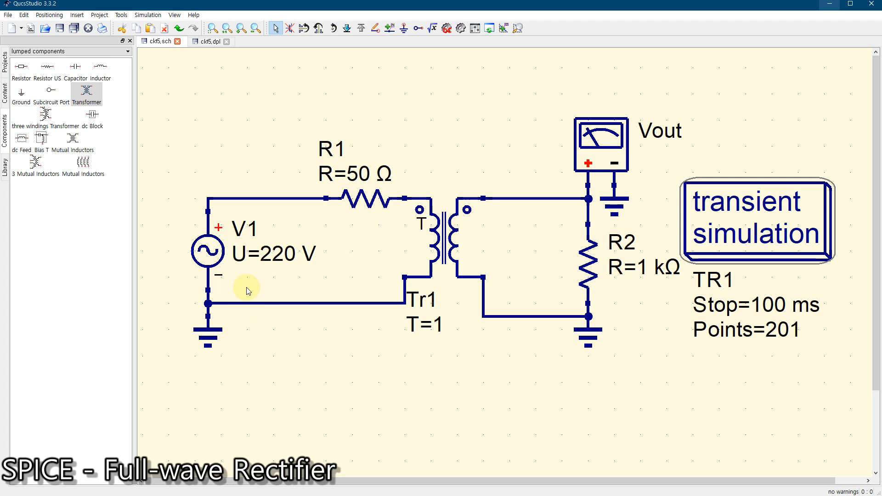
left_click(441, 243)
left_click(374, 361)
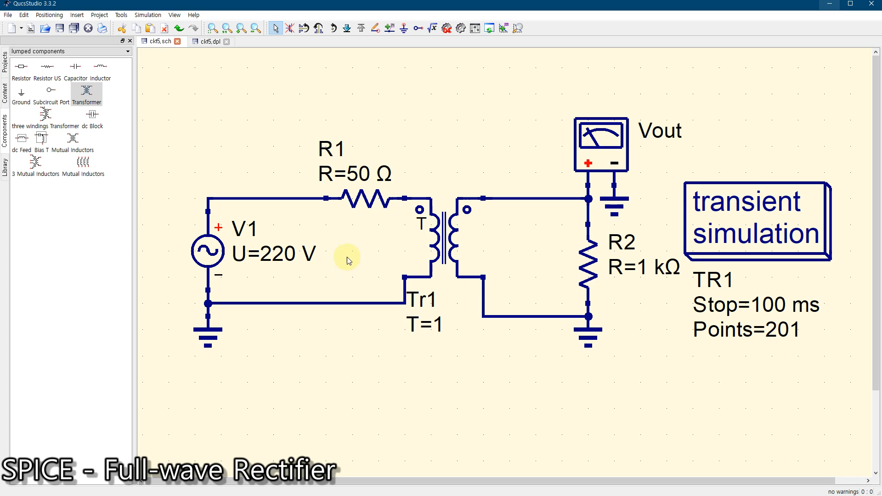
Set transformer Tr1's voltage transformation ratio T to 220/7.
left_click(432, 242)
double_click(432, 242)
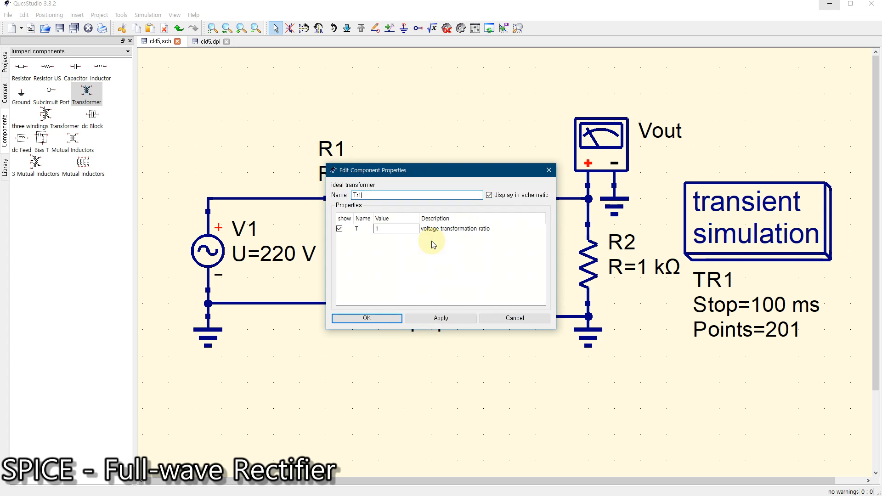
left_click_drag(401, 175, 581, 249)
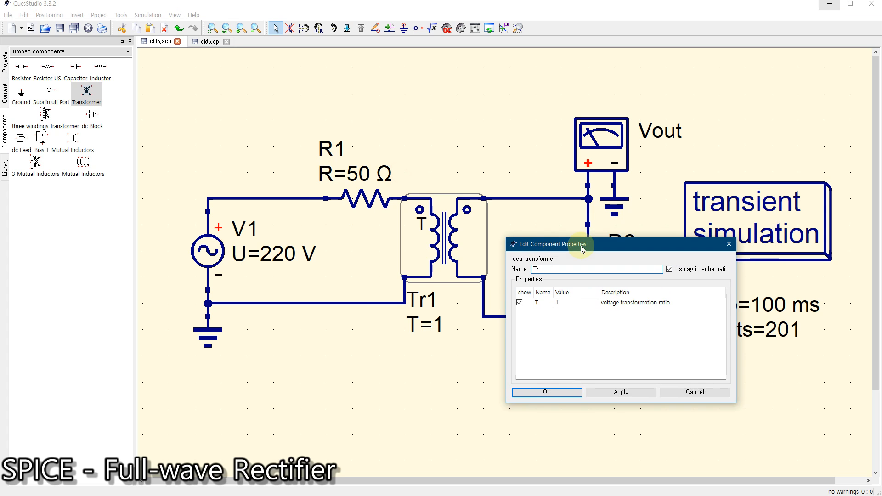
left_click(569, 299)
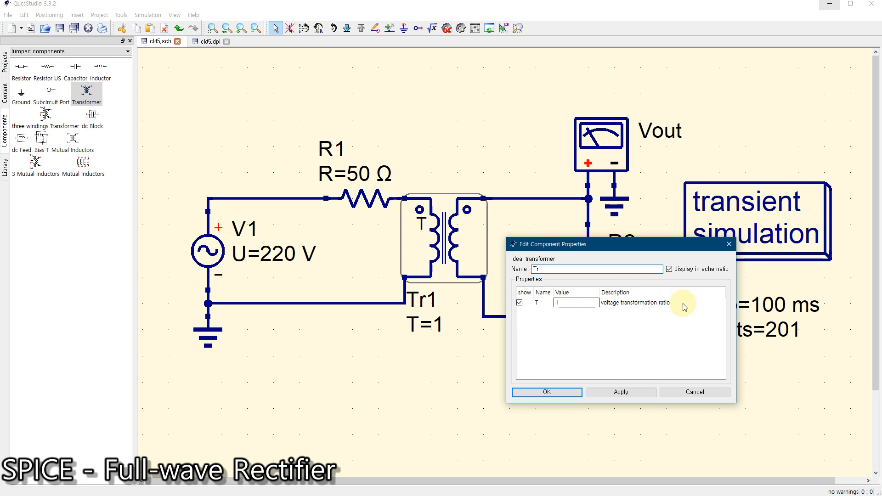
left_click(587, 305)
left_click_drag(586, 305, 525, 307)
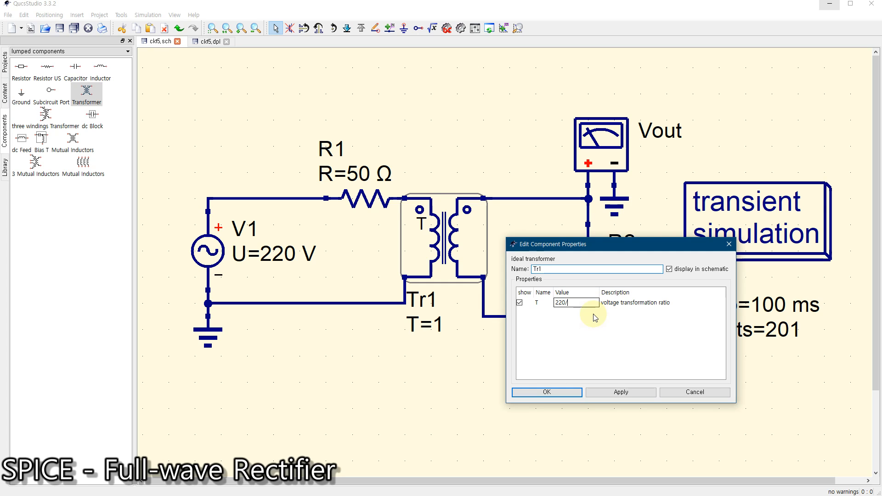
left_click(546, 392)
left_click(440, 402)
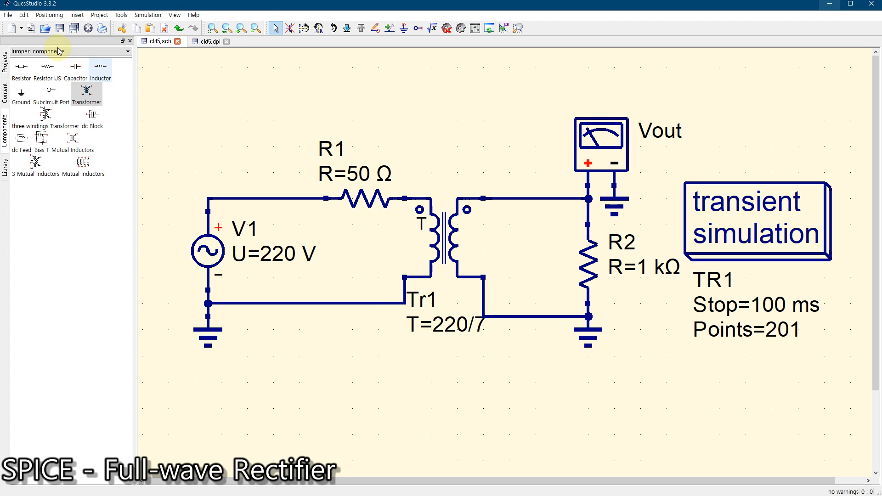
Save and simulate the transformer circuit to plot Vout, and return to the ckt5 schematic.
left_click(59, 29)
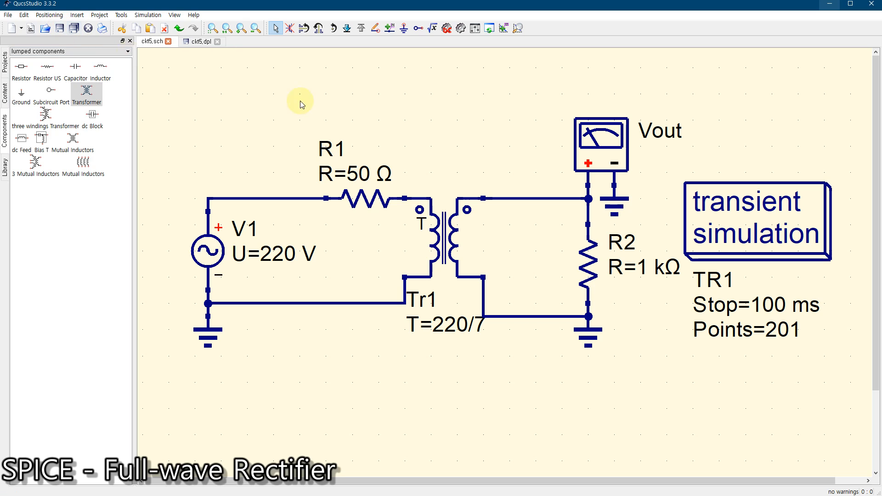
left_click(461, 29)
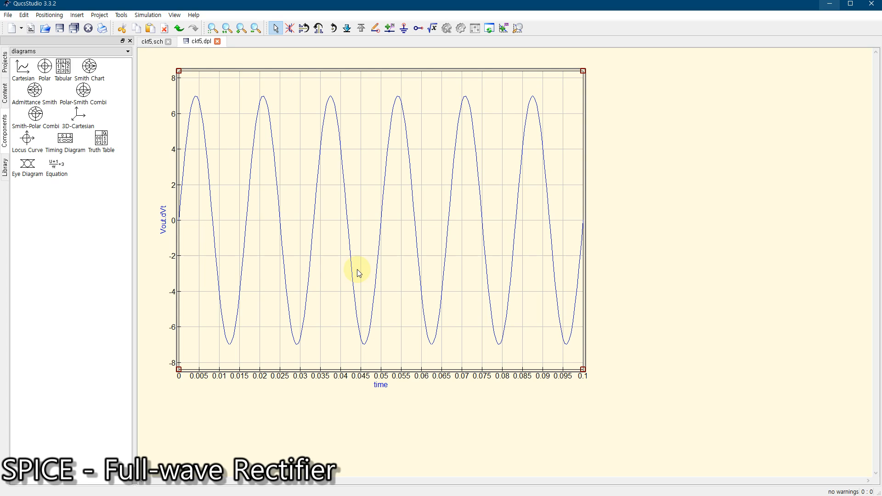
left_click(155, 41)
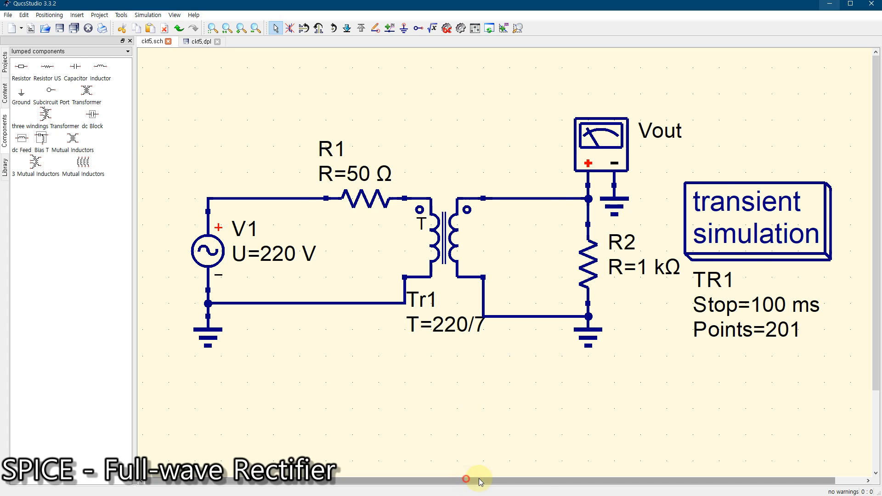
Shift R2, the Vout probe, their grounds and the transient simulation block further away from the transformer.
left_click_drag(468, 479, 557, 483)
left_click_drag(514, 73, 832, 417)
left_click_drag(563, 158, 720, 135)
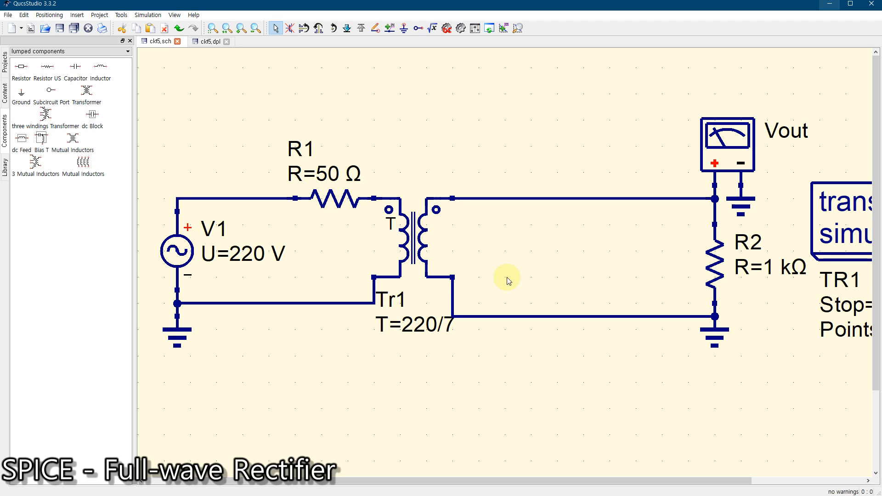
Delete the upper and lower wires joining the transformer's secondary to R2.
left_click(561, 199)
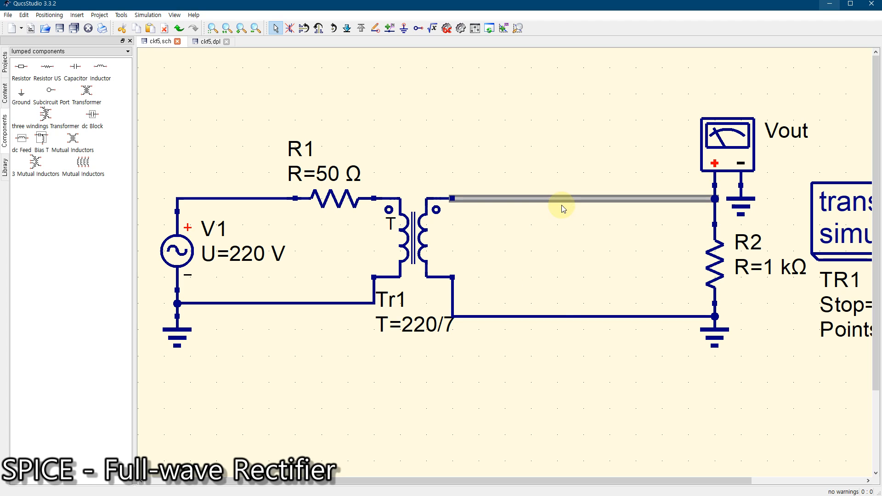
key("Delete")
left_click(559, 317)
key("Delete")
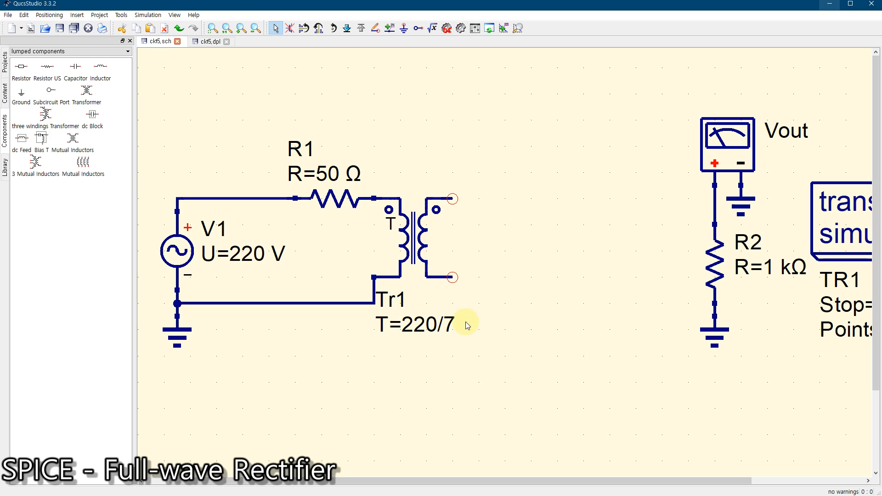
Place a diode from the nonlinear components in the gap between the transformer and R2.
left_click(33, 53)
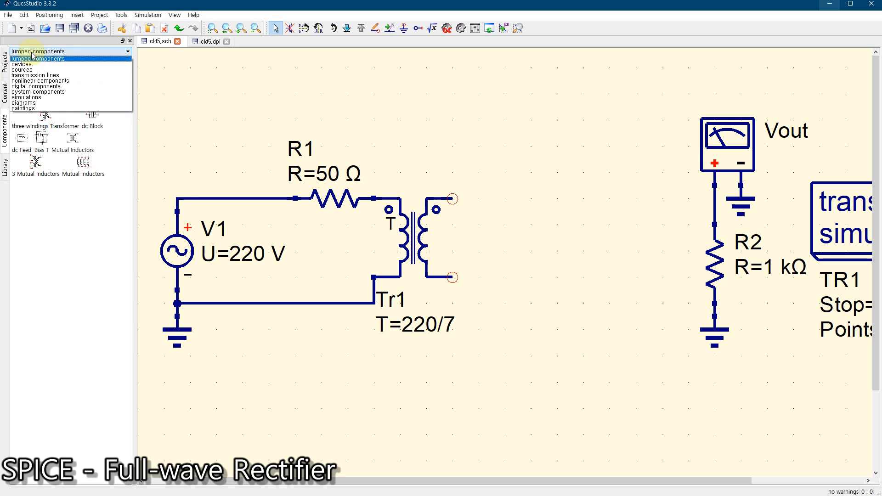
left_click(29, 81)
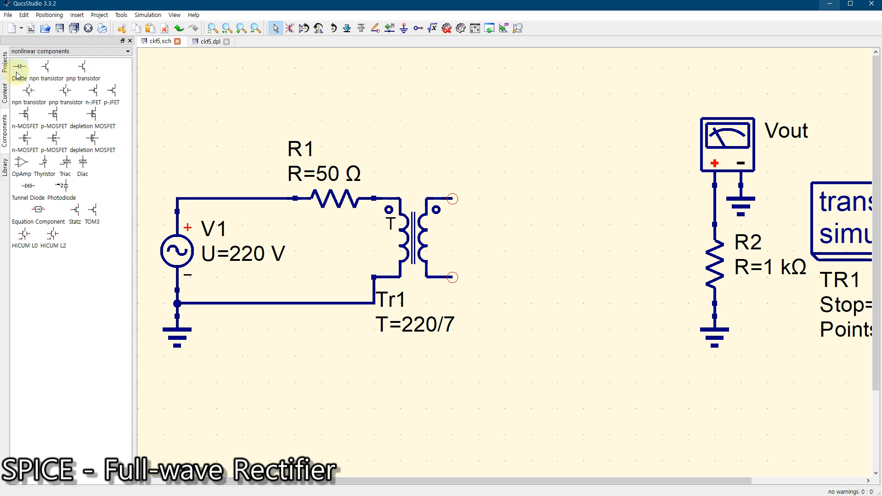
left_click(18, 68)
left_click(570, 250)
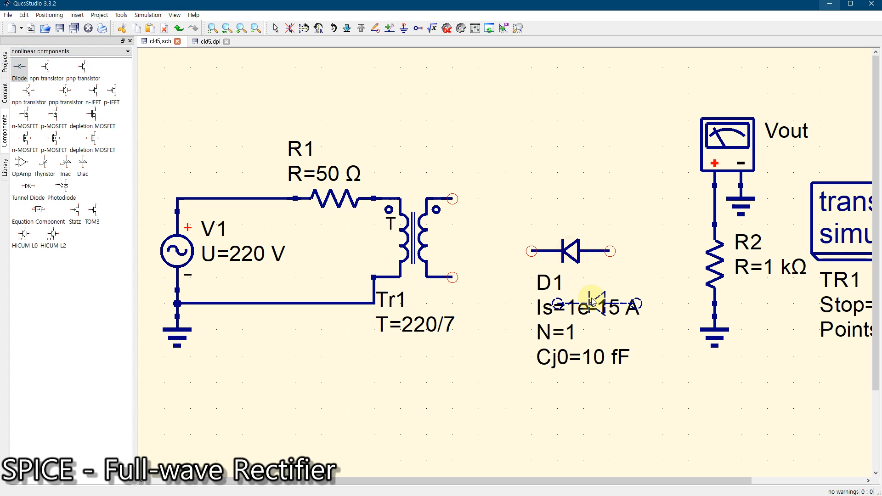
key("Escape")
Rotate diode D1 to point downward and align its anode with the transformer's upper secondary terminal.
left_click(574, 260)
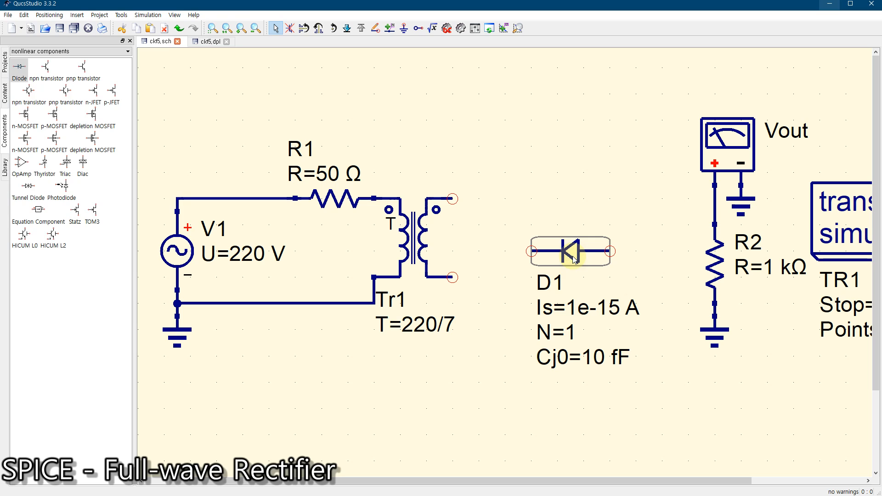
key("ctrl+r")
key("ctrl+r")
key("ctrl+r")
key("ctrl+r")
left_click_drag(573, 257, 597, 238)
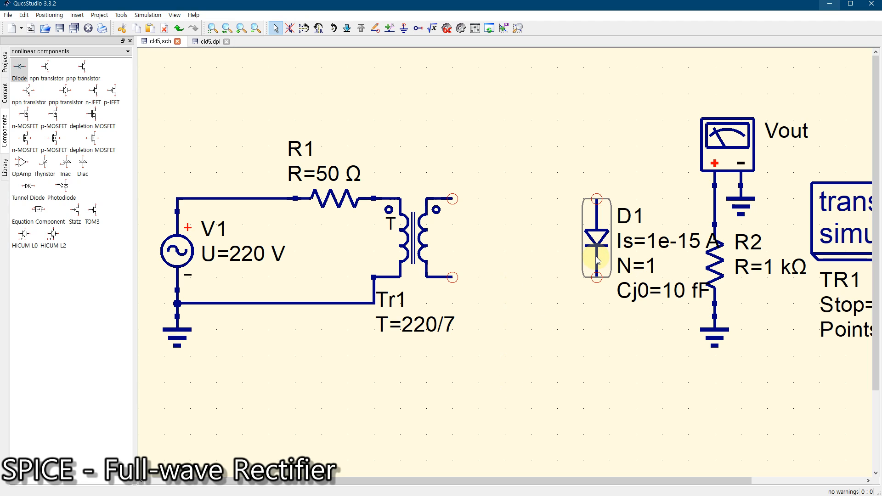
Paste a second downward-pointing diode between the transformer and D1, with its anode level with the lower secondary terminal.
key("ctrl+v")
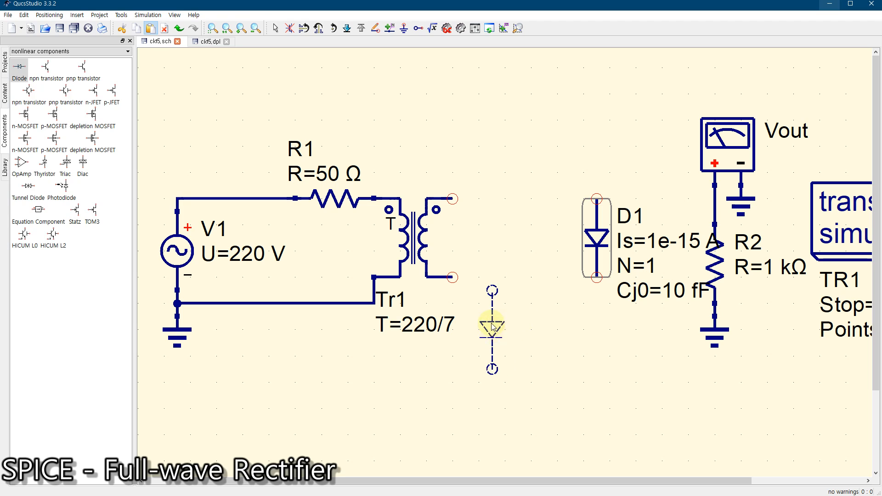
left_click(491, 325)
key("Escape")
left_click_drag(491, 340, 505, 340)
left_click(477, 367)
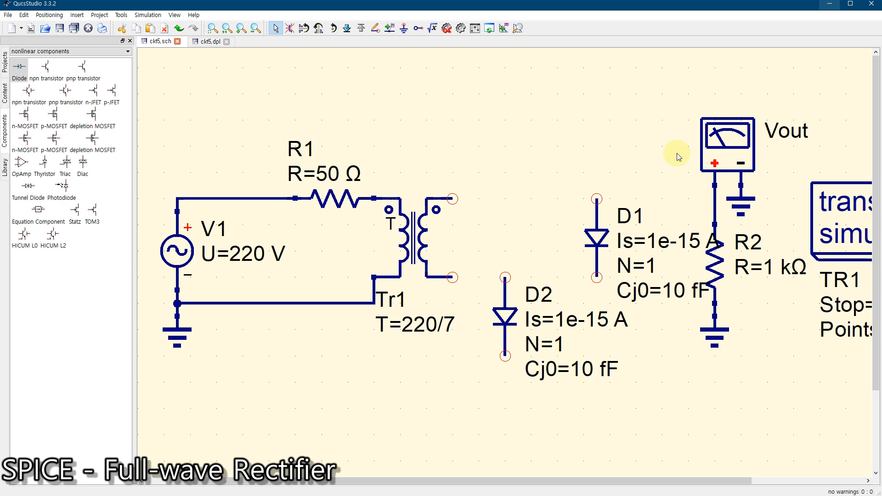
Move the transient simulation block below the wire joining source V1 and transformer Tr1.
left_click(212, 29)
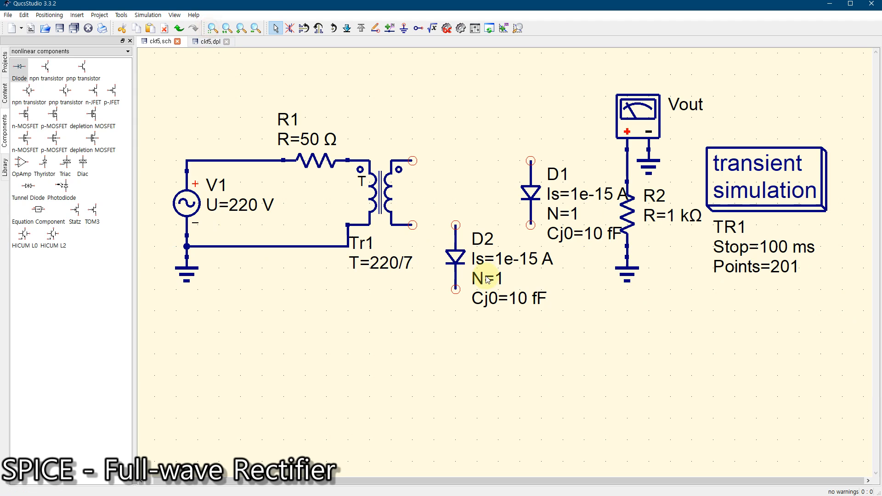
left_click_drag(573, 68, 776, 276)
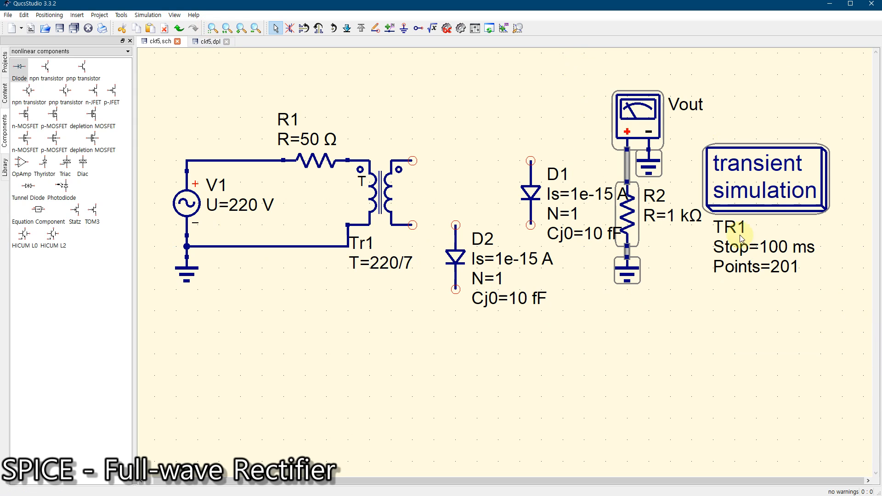
left_click(744, 340)
left_click_drag(760, 174, 283, 291)
left_click(721, 311)
Move the Vout probe, R2 and their grounds clear of D1's labels, with the probe-to-R2 wire level with D1's cathode.
left_click_drag(588, 74, 731, 294)
left_click_drag(639, 133, 737, 143)
left_click(640, 319)
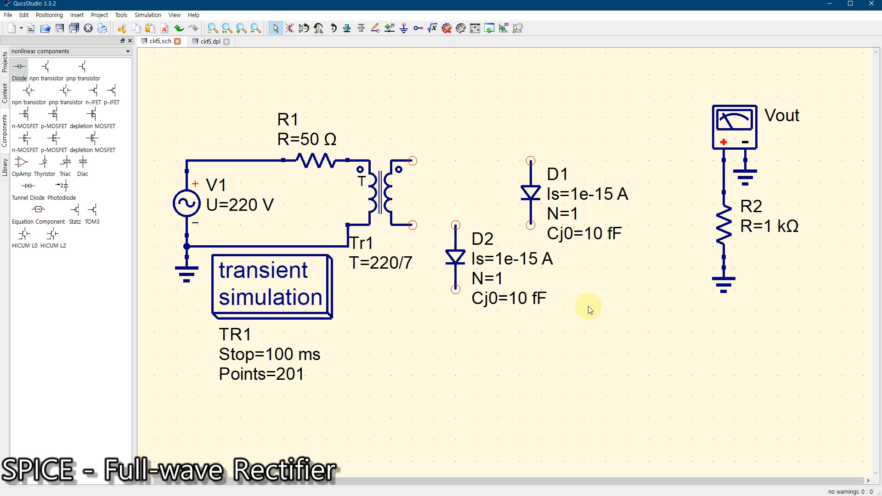
left_click_drag(675, 71, 817, 266)
left_click_drag(731, 134, 704, 158)
left_click(616, 334)
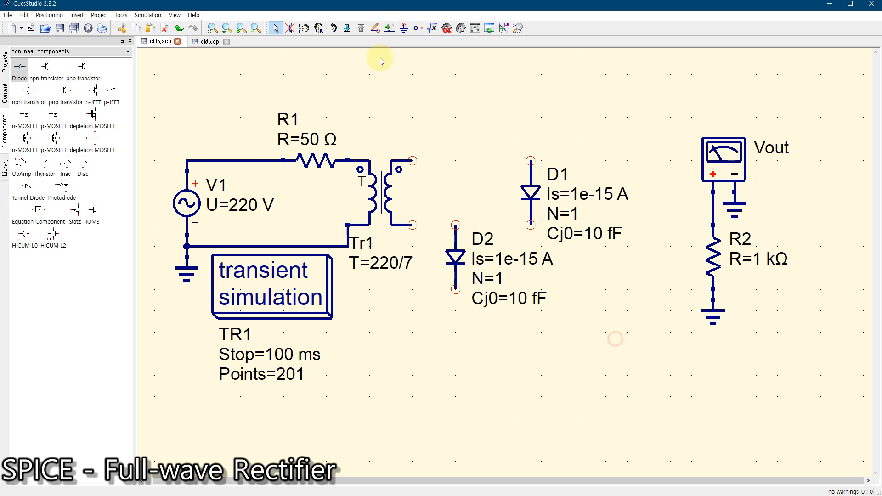
Wire D1's cathode to the node above R2 and the transformer's upper secondary terminal to D1's anode.
left_click(375, 28)
left_click(531, 224)
left_click(713, 225)
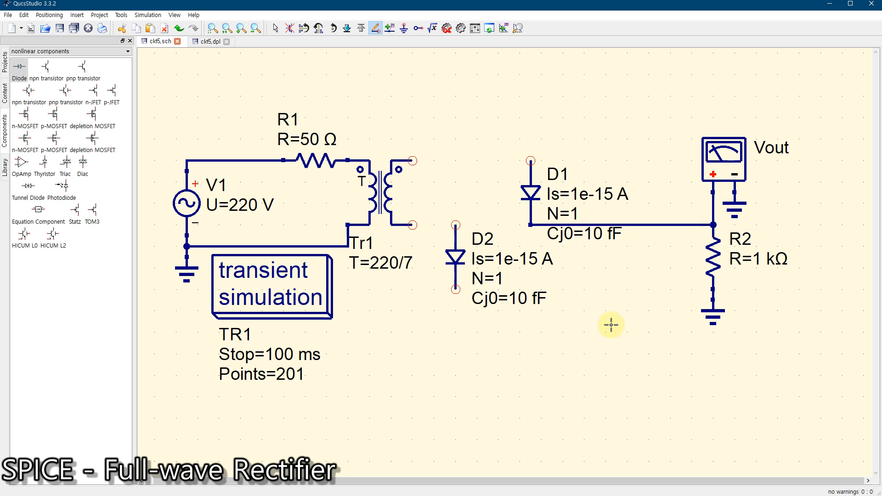
left_click(413, 160)
left_click(531, 161)
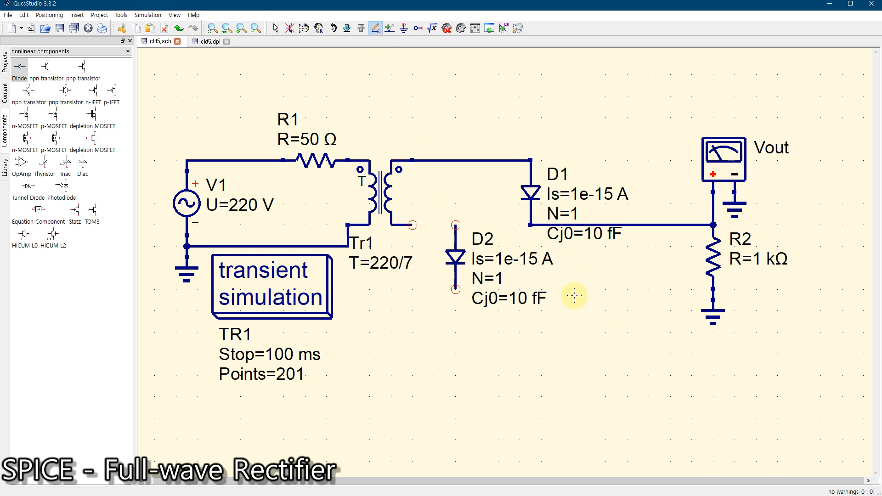
Check the full-wave rectifier report page in Internet Explorer, and return to the schematic in QucsStudio.
key("alt+Tab")
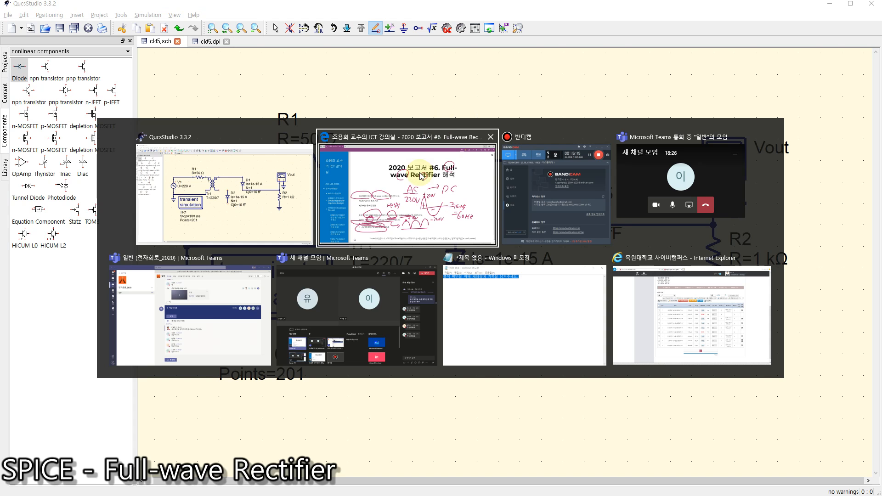
left_click(421, 176)
left_click(830, 5)
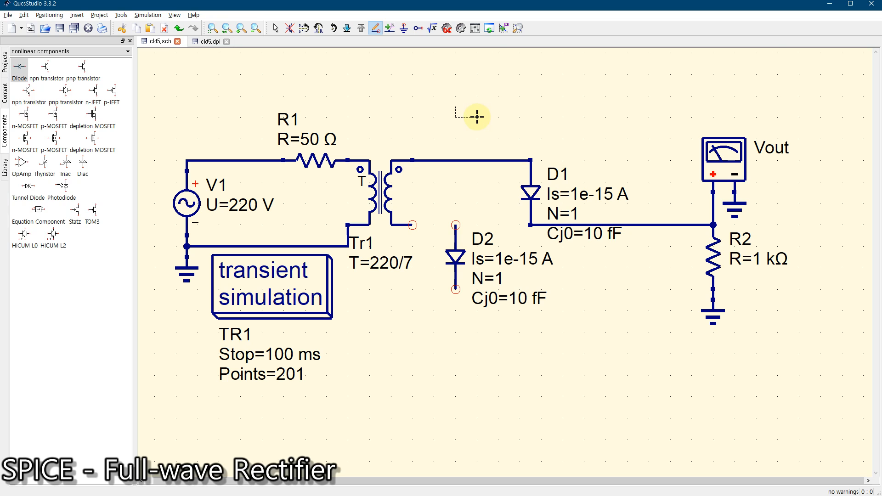
key("Escape")
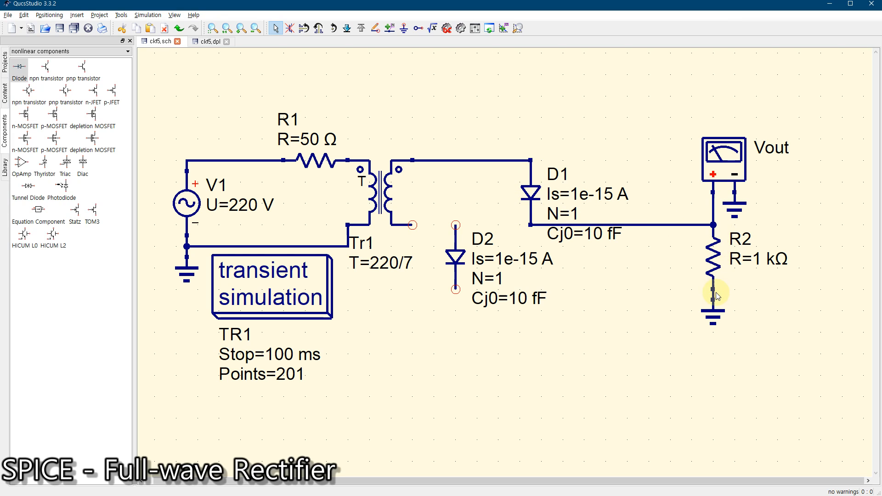
Move diode D2 down so its anode is level with R2's grounded end, and wire the two together.
left_click_drag(461, 253, 481, 318)
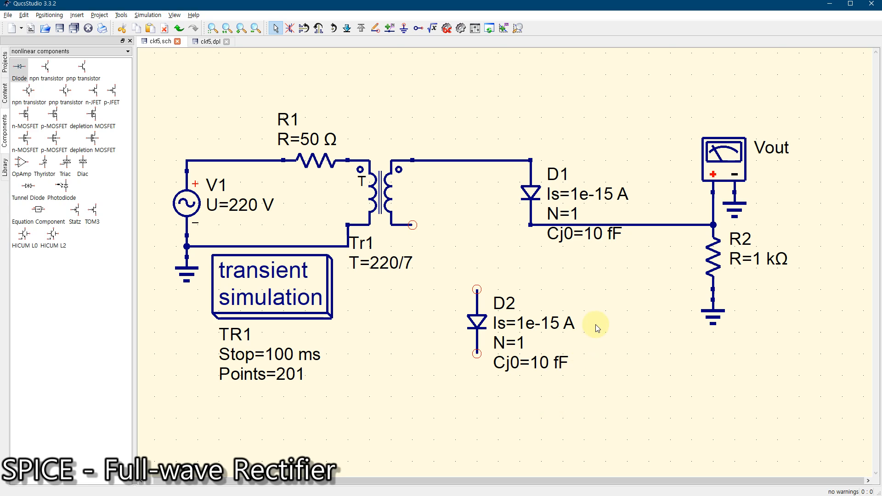
left_click(375, 30)
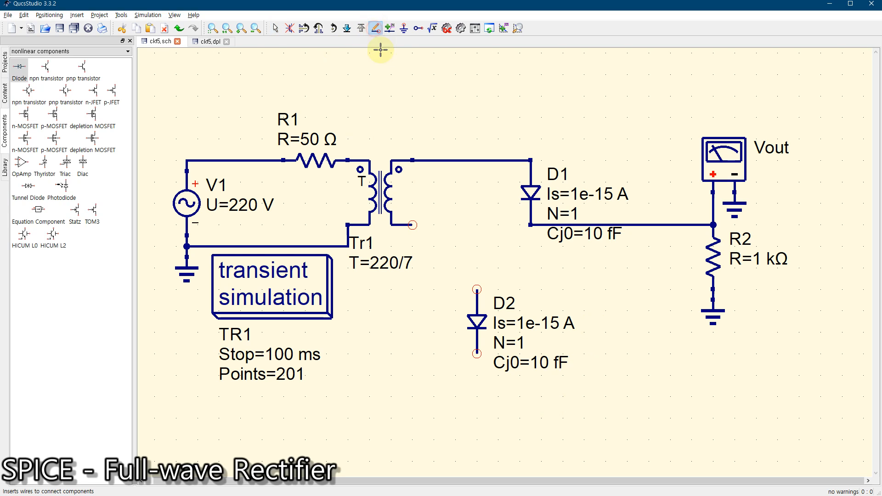
left_click(477, 288)
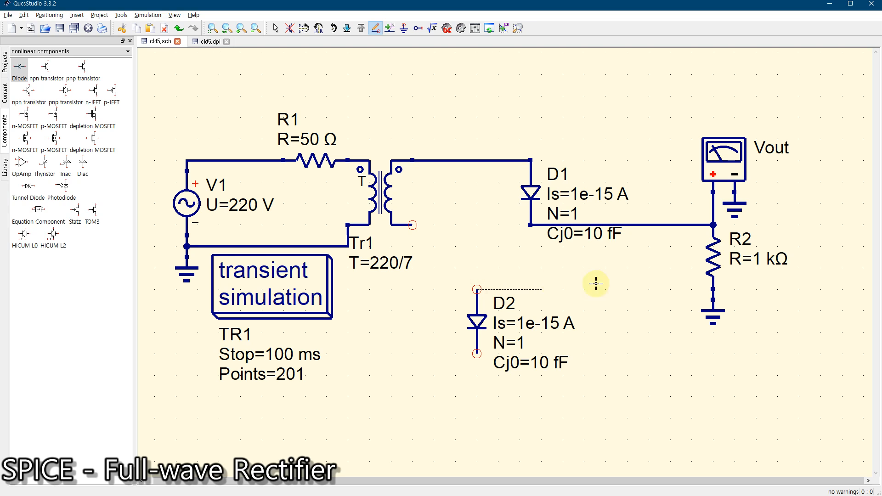
left_click(712, 290)
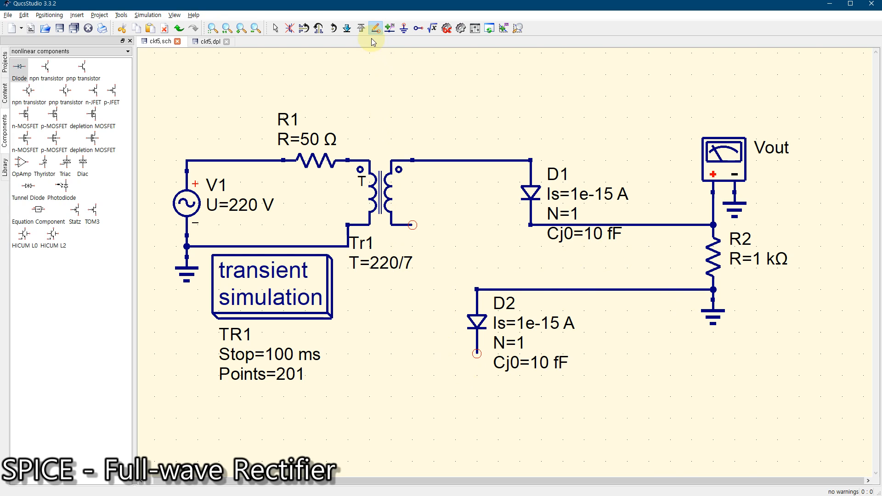
Wire the transformer's lower secondary terminal down and around to D2's cathode.
left_click(412, 225)
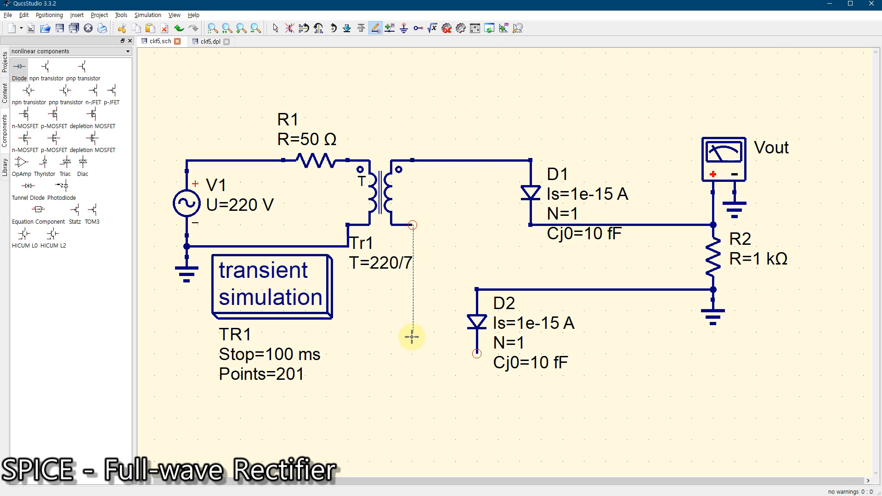
left_click(411, 375)
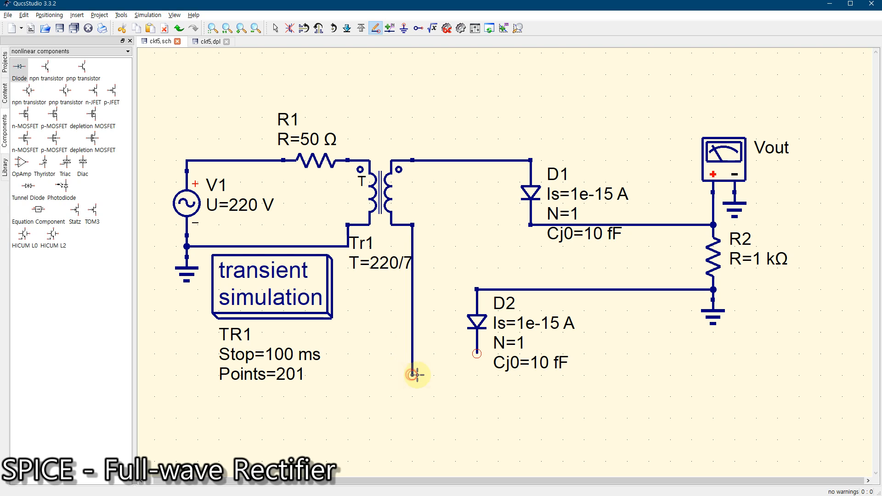
left_click(477, 375)
left_click(477, 354)
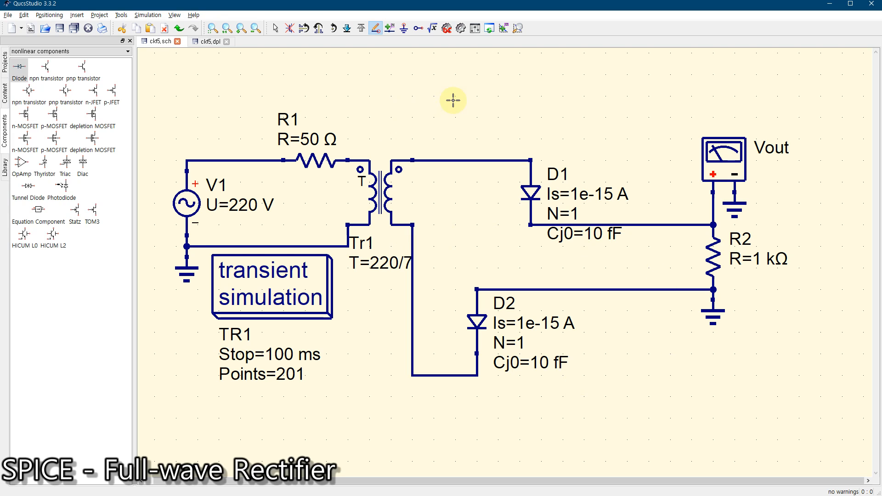
left_click(529, 160)
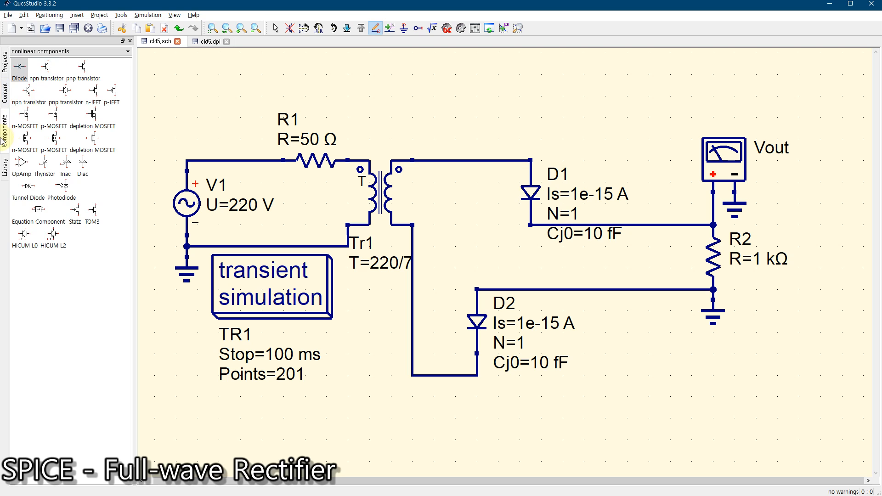
left_click(69, 51)
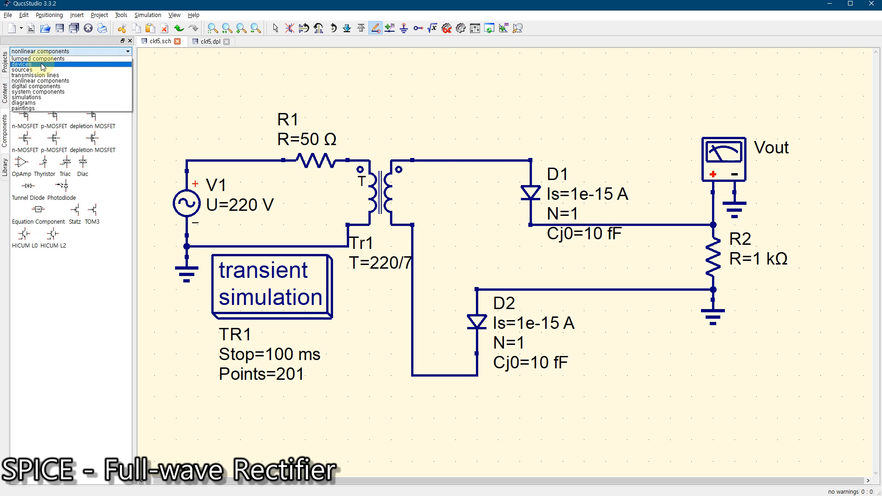
left_click(42, 61)
left_click(43, 62)
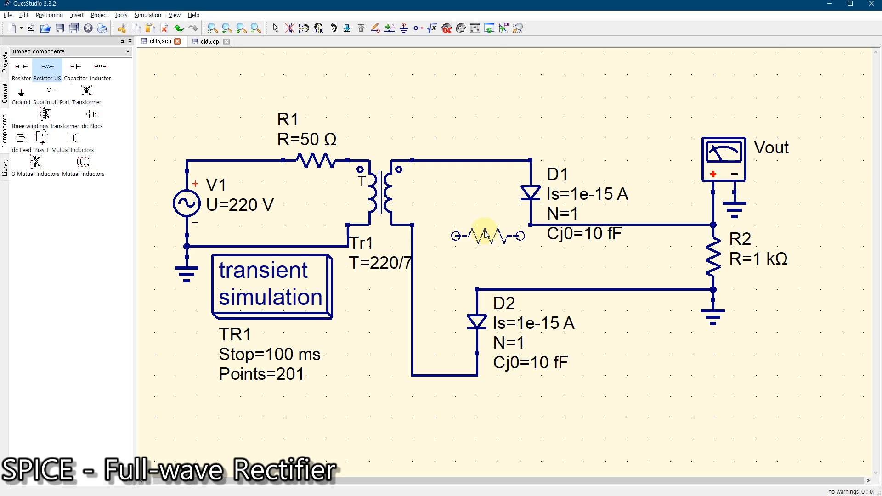
key("Escape")
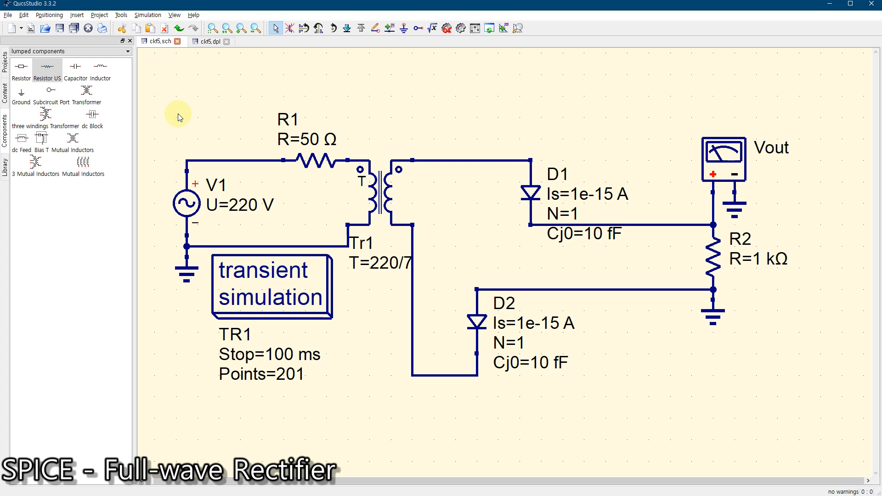
Save the two-diode circuit and run its transient simulation to plot Vout.
left_click(60, 30)
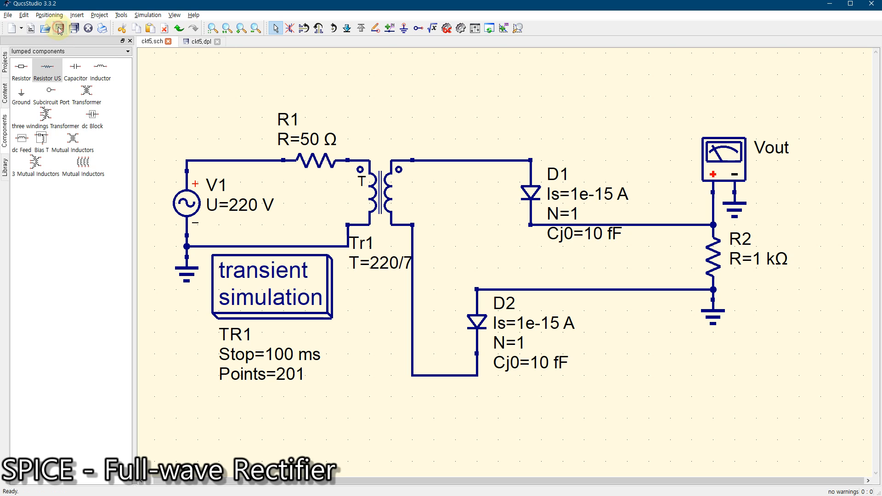
left_click(460, 29)
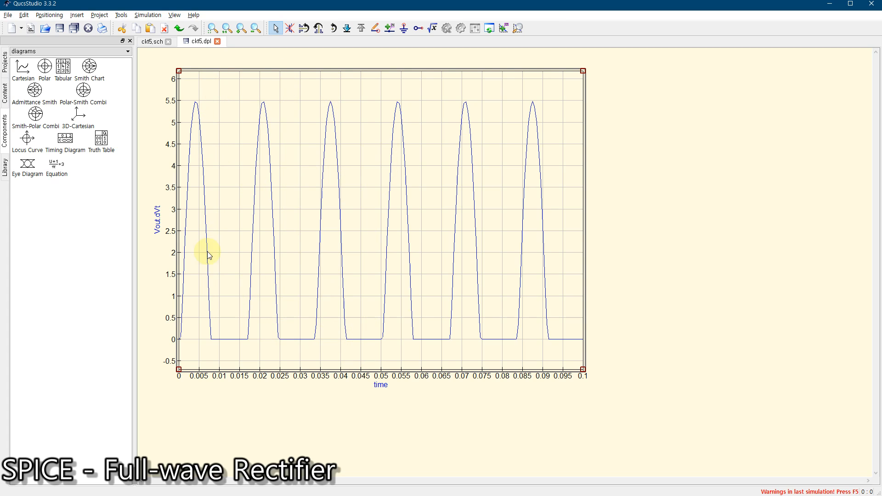
Compare the Vout plot with the two-diode schematic, and return to the schematic.
left_click(151, 41)
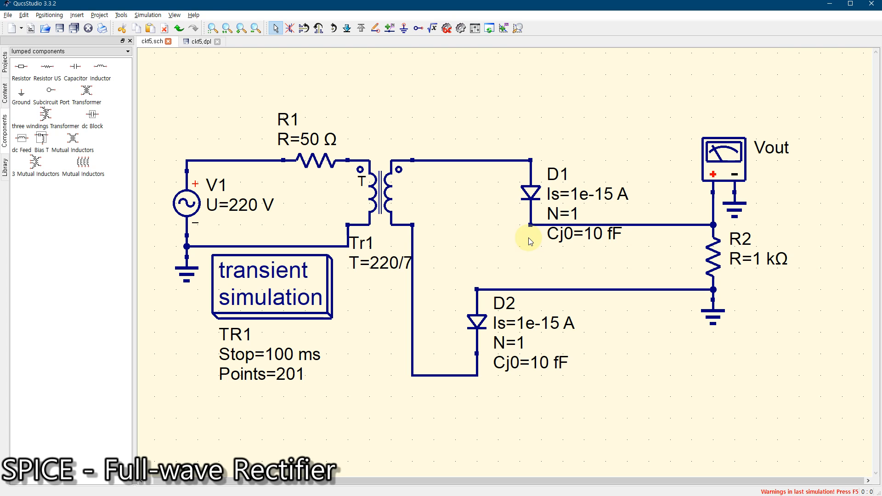
left_click(197, 42)
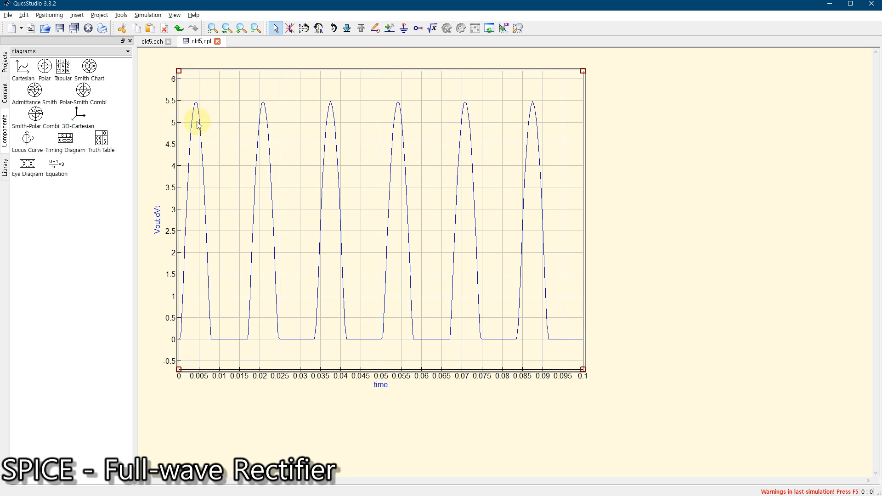
left_click(152, 41)
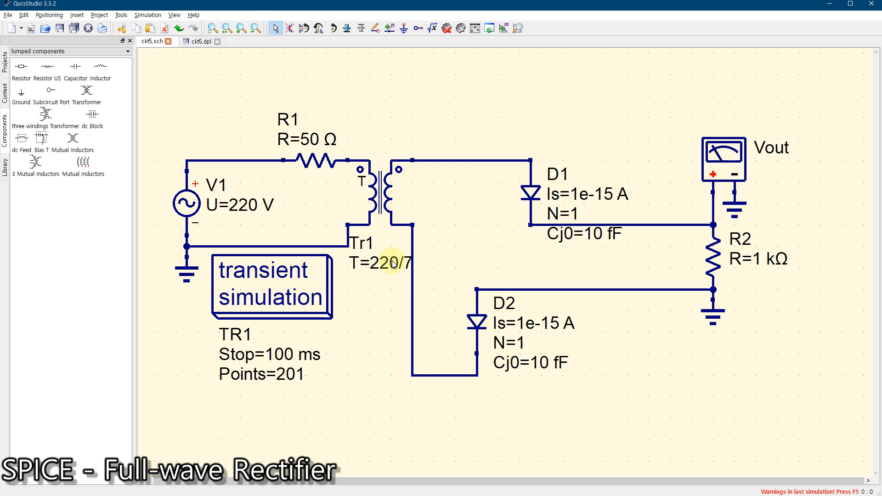
Set the voltage transformation ratio of transformer Tr1 to 220/8.4.
double_click(377, 198)
left_click(398, 230)
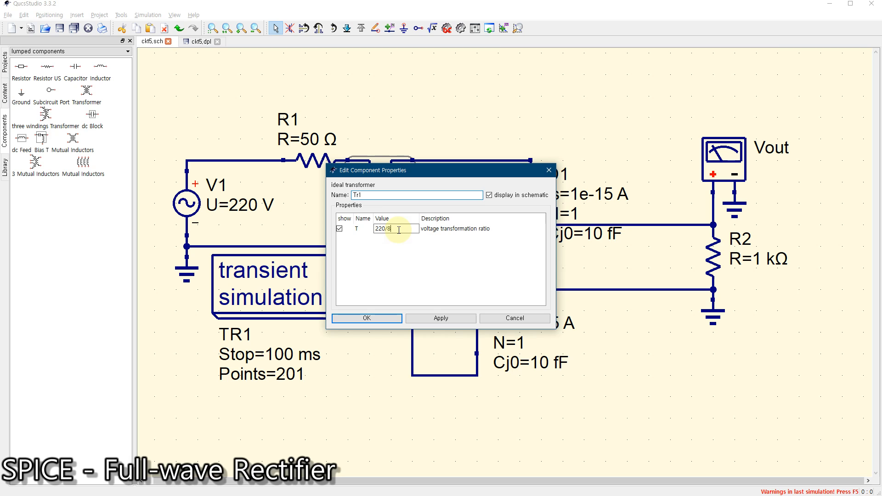
type("8.4")
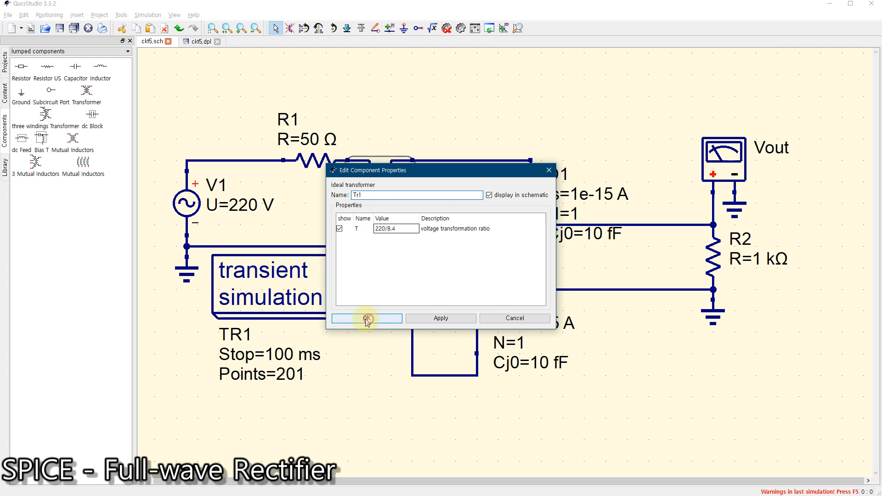
left_click(365, 318)
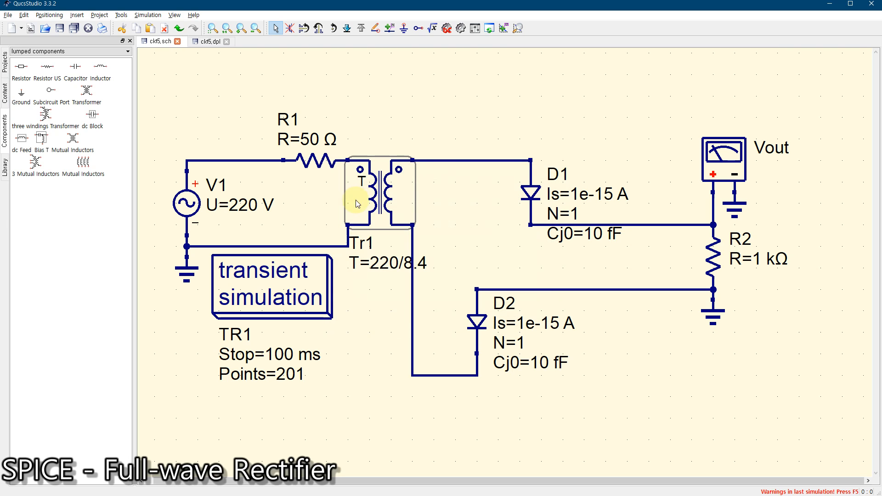
Set the transient simulation's number of points to 301 and run the simulation to update the Vout plot.
double_click(236, 273)
left_click_drag(391, 271, 351, 270)
type("301")
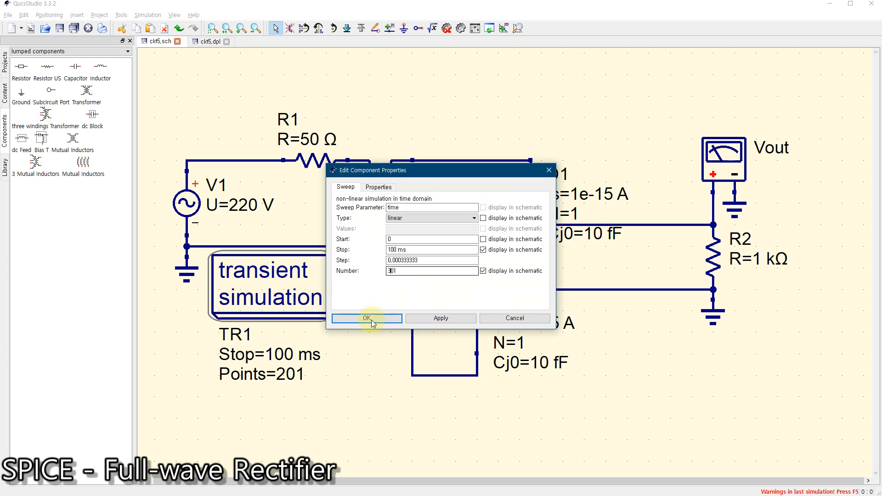
left_click(365, 318)
left_click(461, 28)
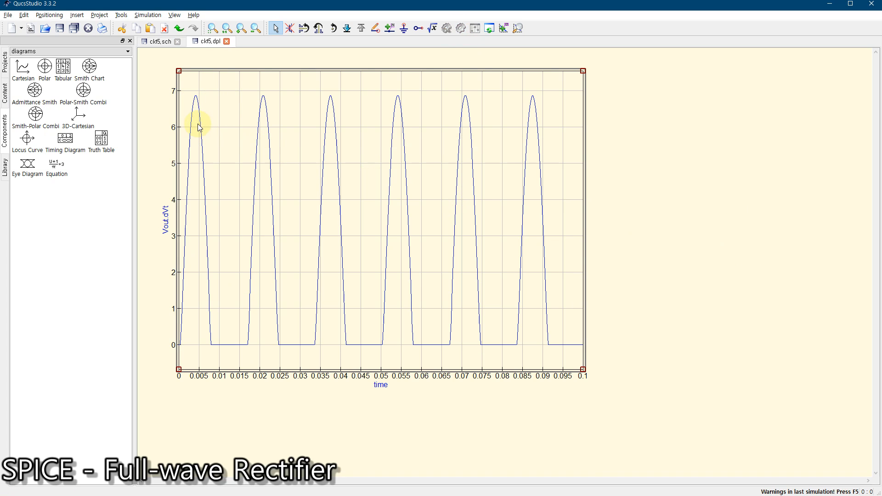
Set transformer Tr1's voltage transformation ratio to 220/9 and rerun the simulation.
left_click(160, 42)
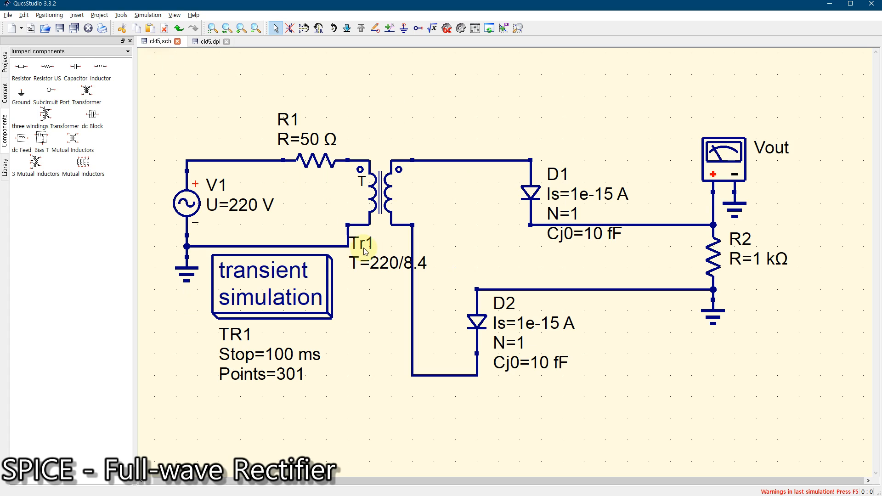
double_click(381, 198)
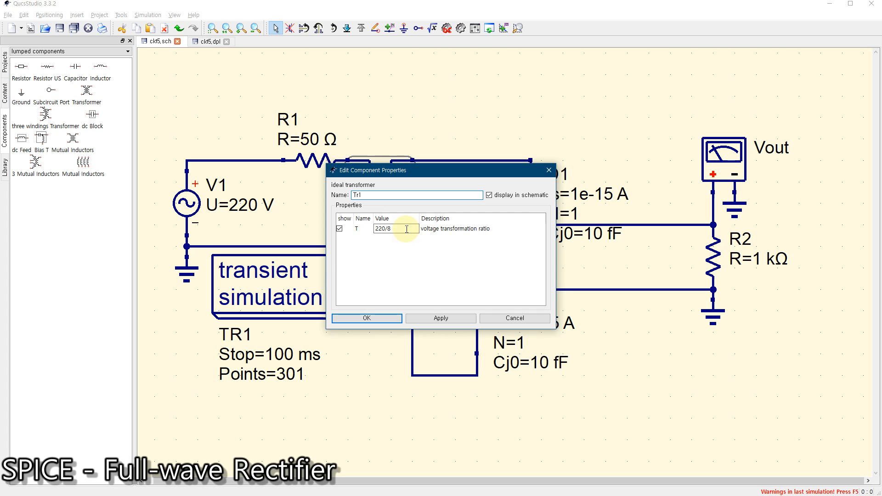
left_click(363, 318)
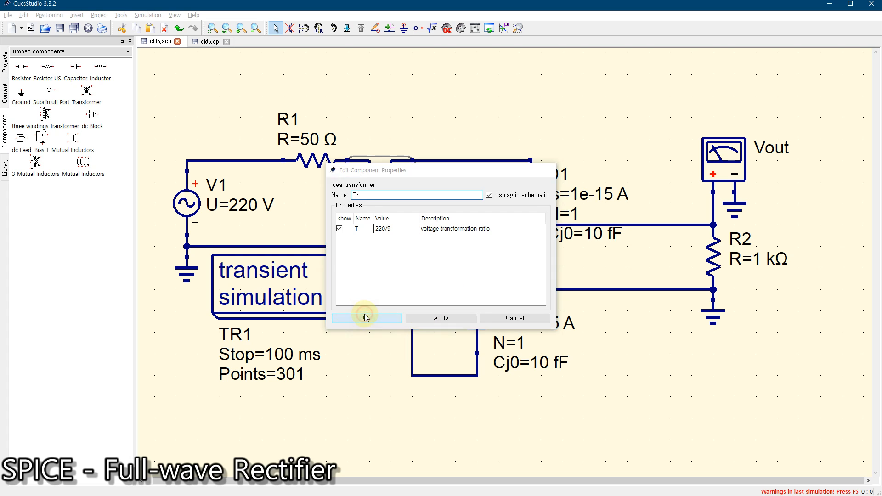
left_click(456, 30)
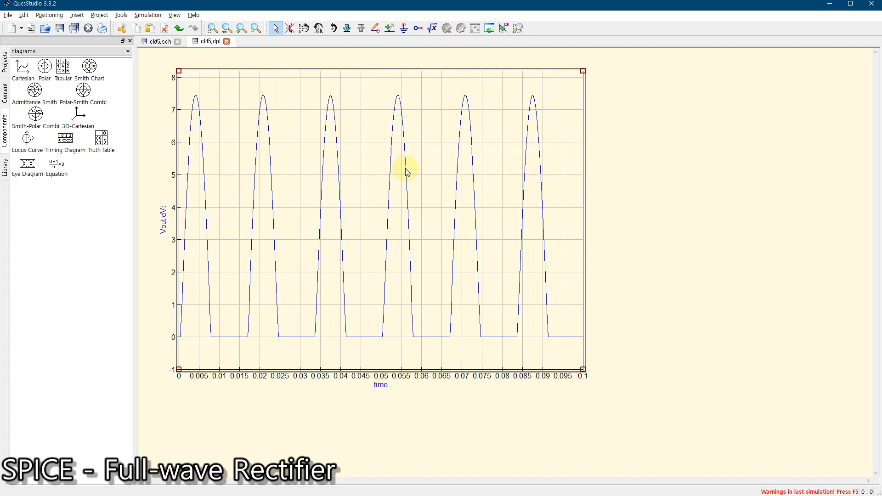
Set transformer Tr1's voltage transformation ratio to 220/8.7 and rerun the simulation.
left_click(157, 42)
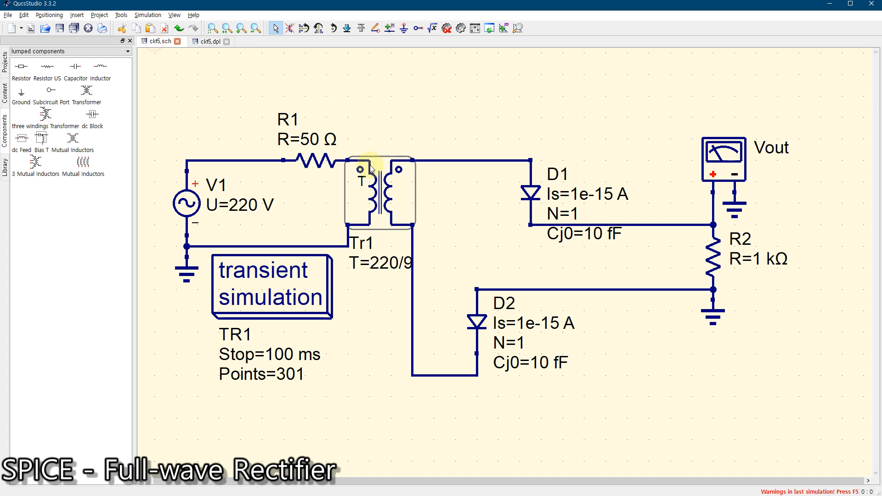
double_click(393, 198)
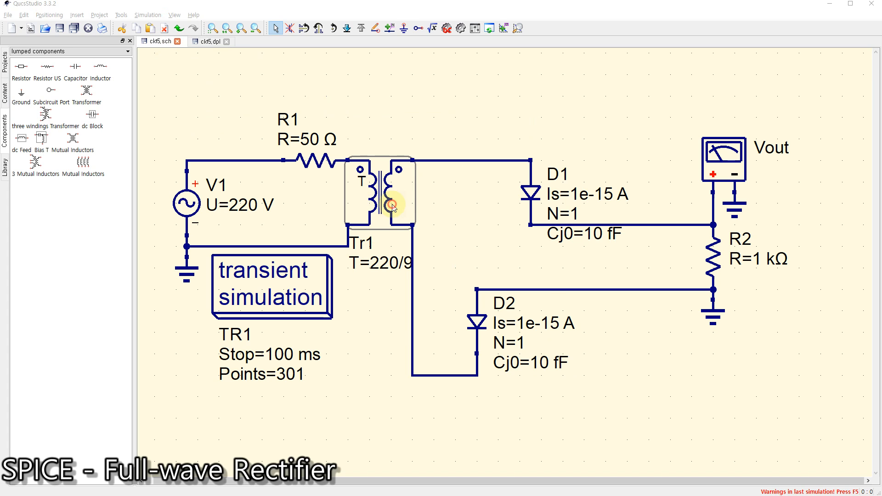
left_click(402, 228)
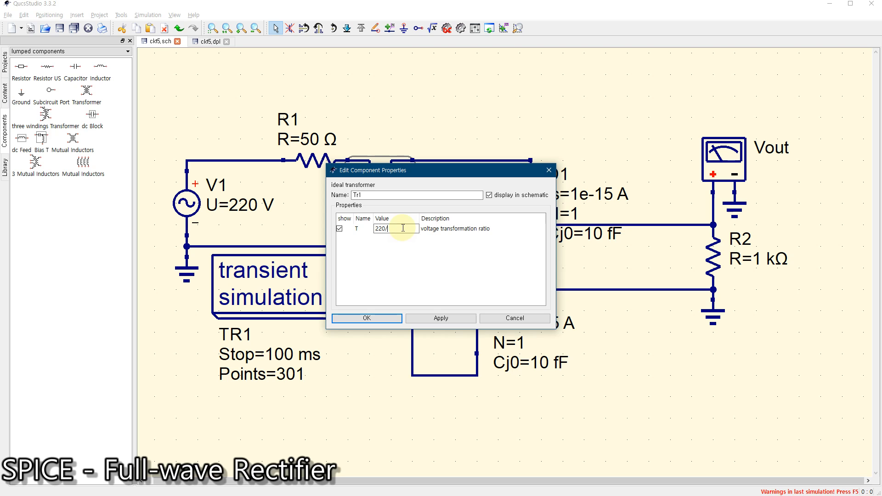
type("8.7")
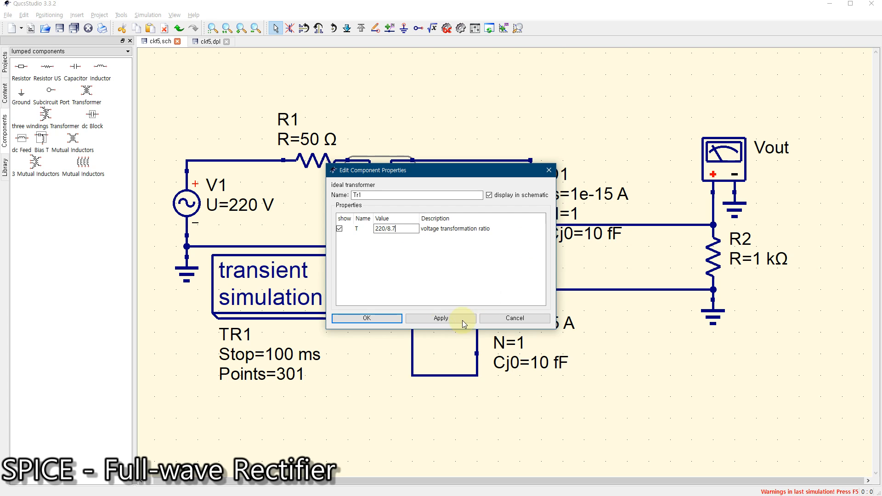
left_click(365, 318)
left_click(461, 28)
Set transformer Tr1's voltage transformation ratio to 220/8.6 and rerun the simulation.
left_click(165, 40)
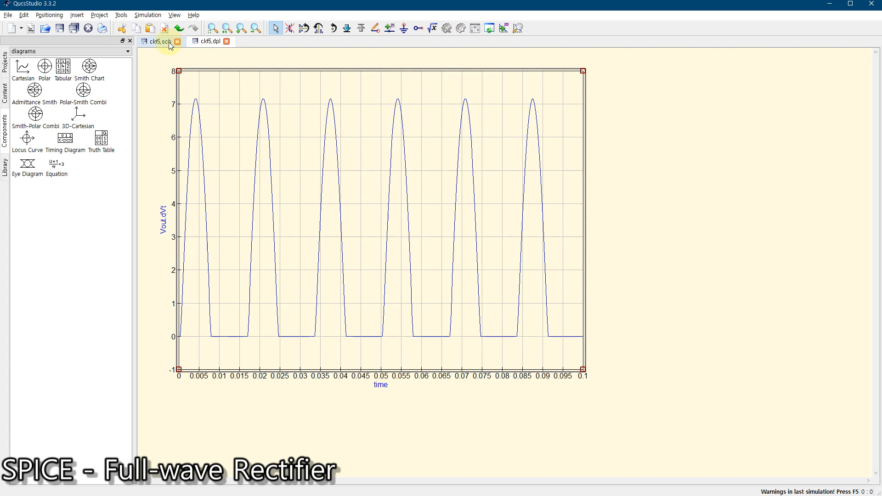
double_click(379, 201)
left_click(401, 228)
key("BackSpace")
type("6")
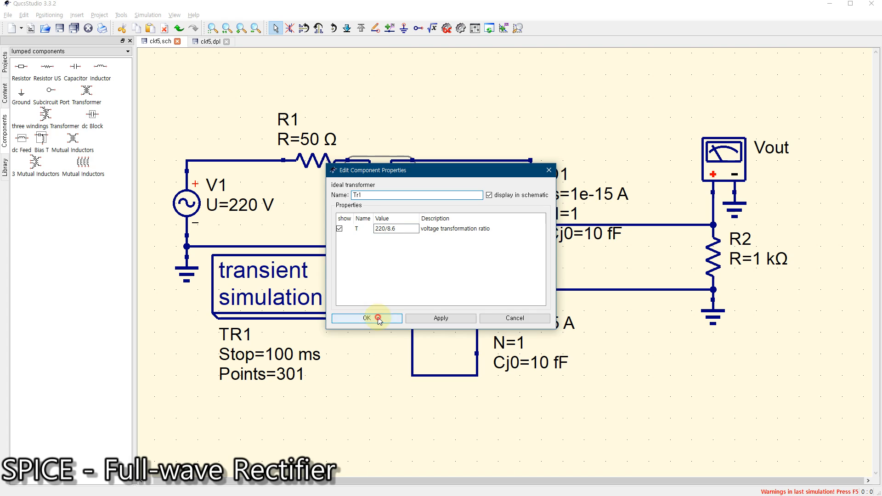
left_click(383, 318)
left_click(461, 28)
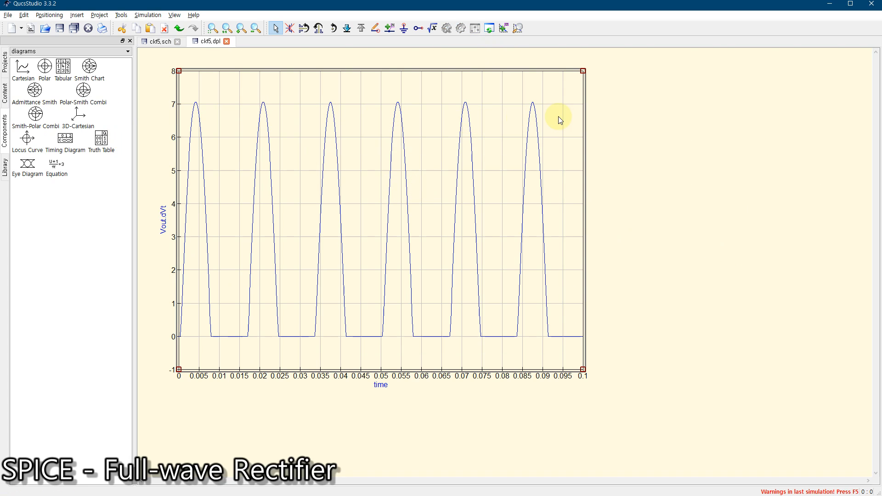
Return to the schematic and place a third diode from the nonlinear components above D1.
left_click(155, 42)
left_click(480, 255)
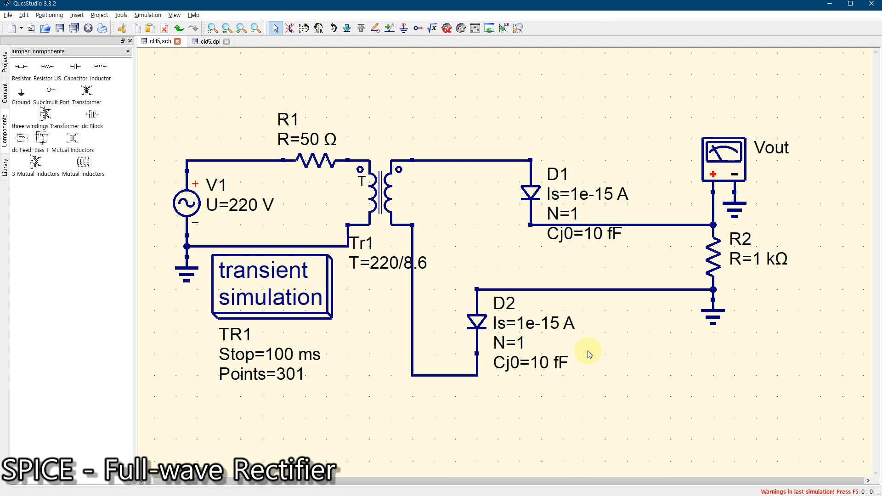
left_click(35, 53)
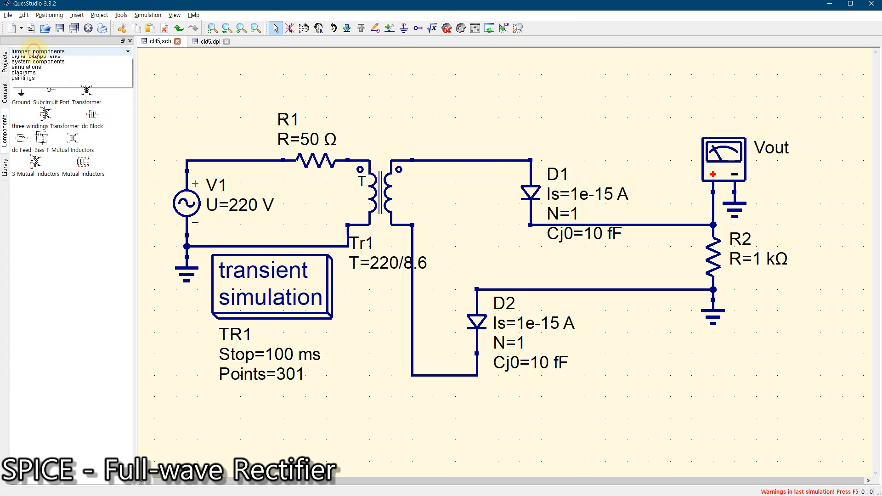
left_click(36, 70)
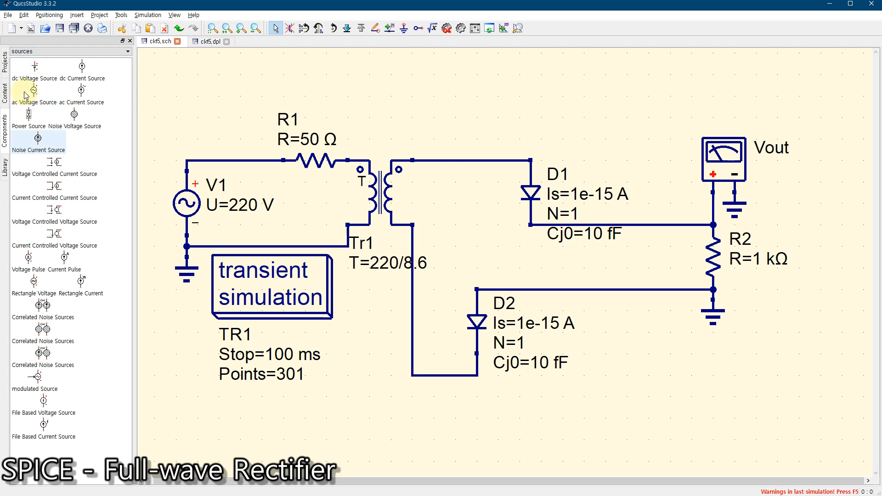
left_click(32, 52)
left_click(34, 83)
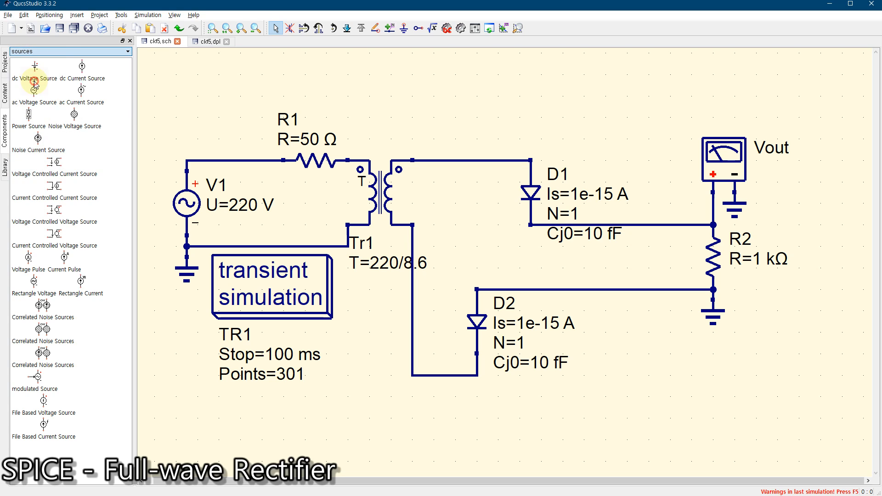
left_click(20, 67)
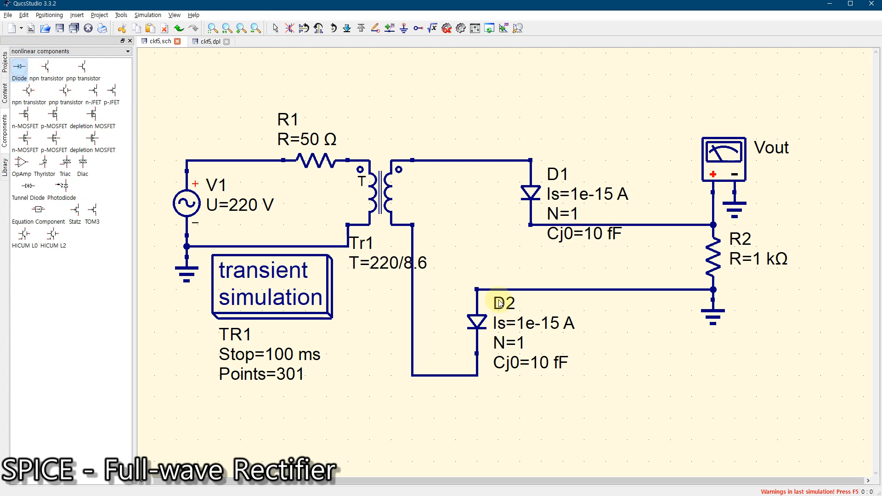
left_click(519, 75)
key("Escape")
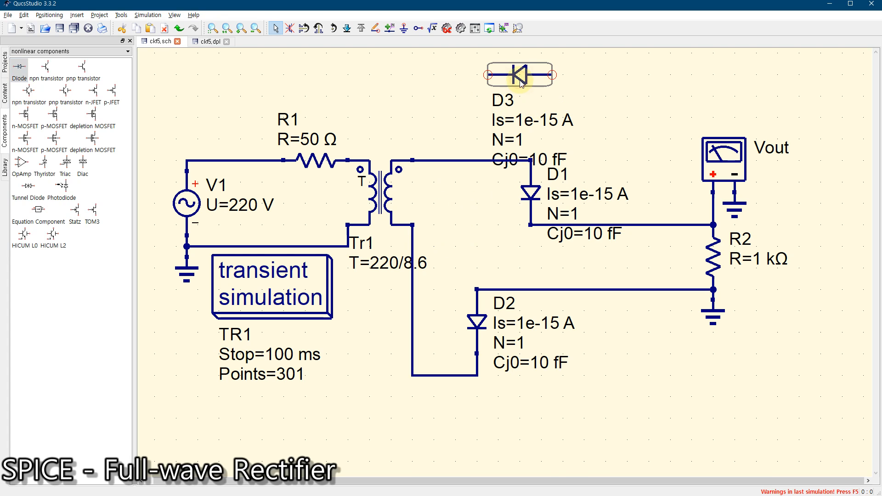
Rotate the new diode to point upward and move it between Tr1 and D1, with its cathode on the upper secondary wire.
key("ctrl+r")
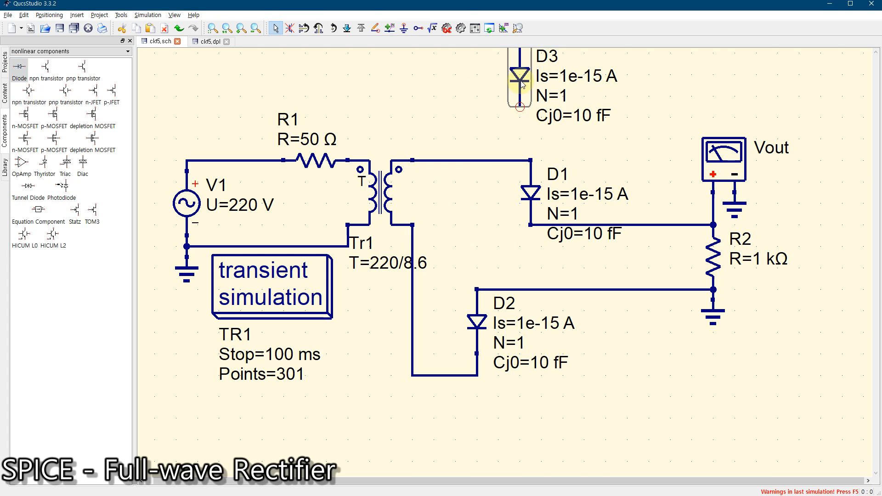
key("ctrl+r")
key("ctrl+r")
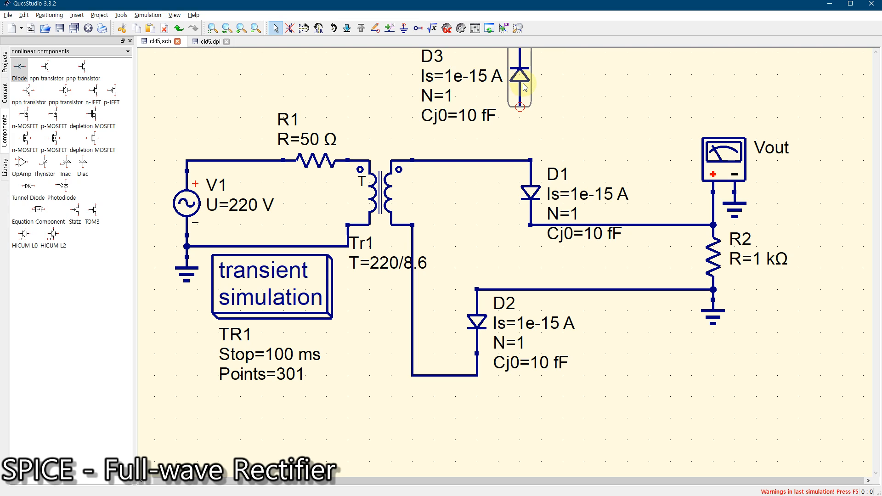
left_click_drag(517, 84, 449, 212)
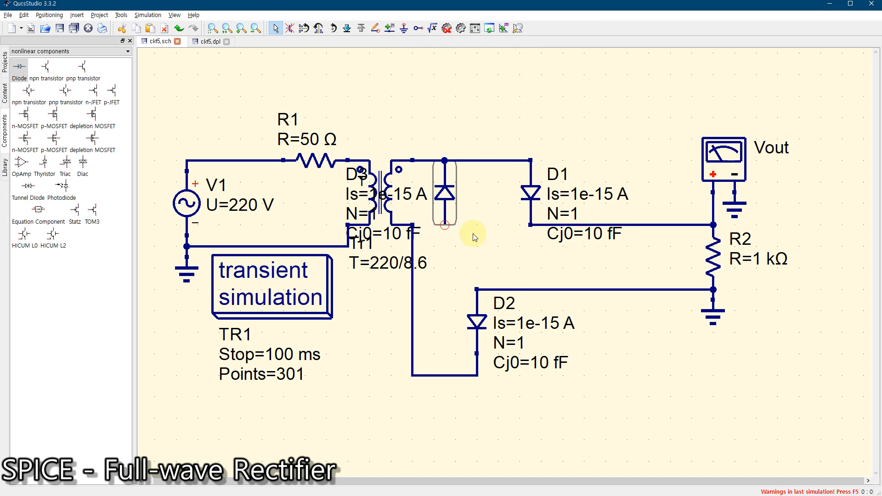
Move the text labels of D3, D1 and D2 clear of the wires and other components.
left_click(568, 364)
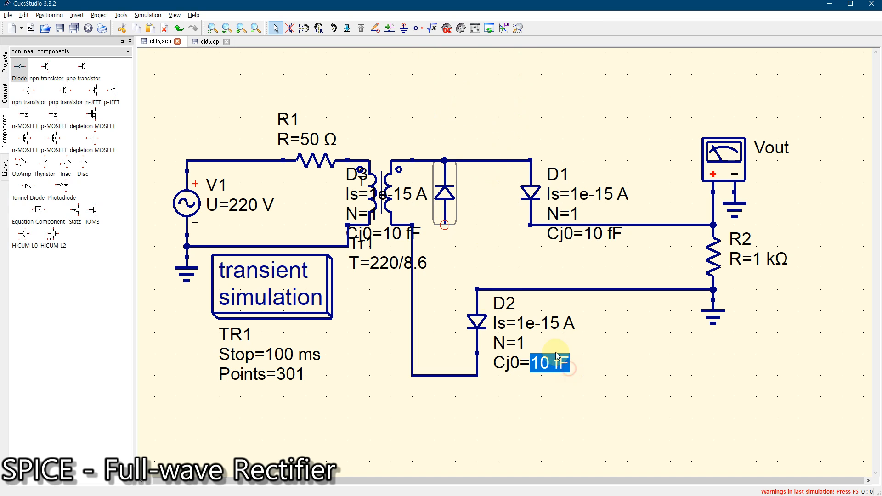
left_click(633, 363)
left_click_drag(352, 196, 420, 97)
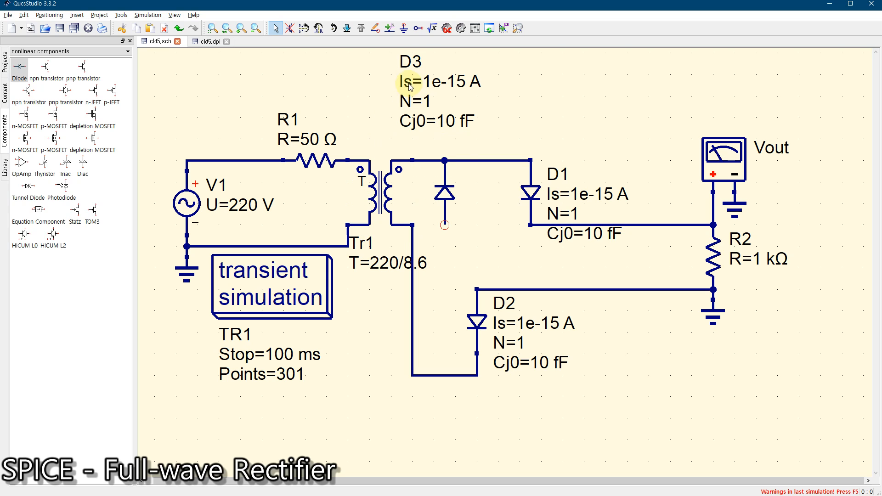
left_click(557, 192)
left_click(557, 188)
left_click(556, 188)
left_click_drag(555, 174, 563, 146)
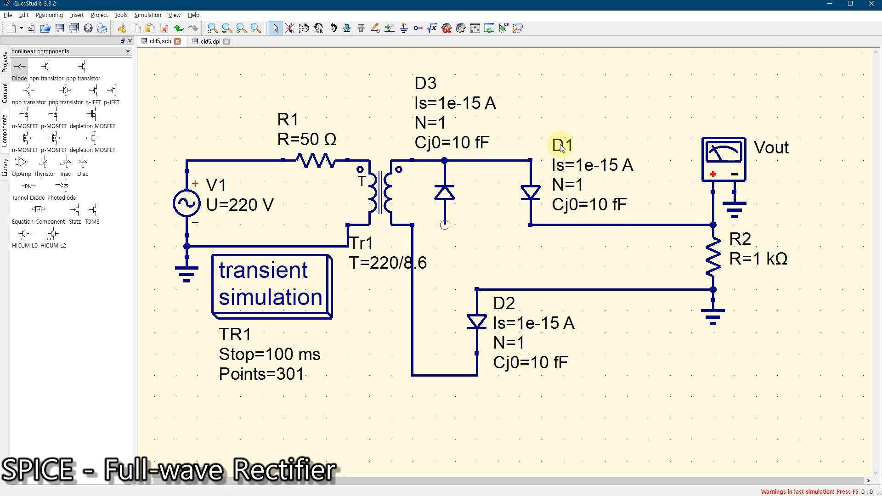
left_click_drag(513, 311, 518, 317)
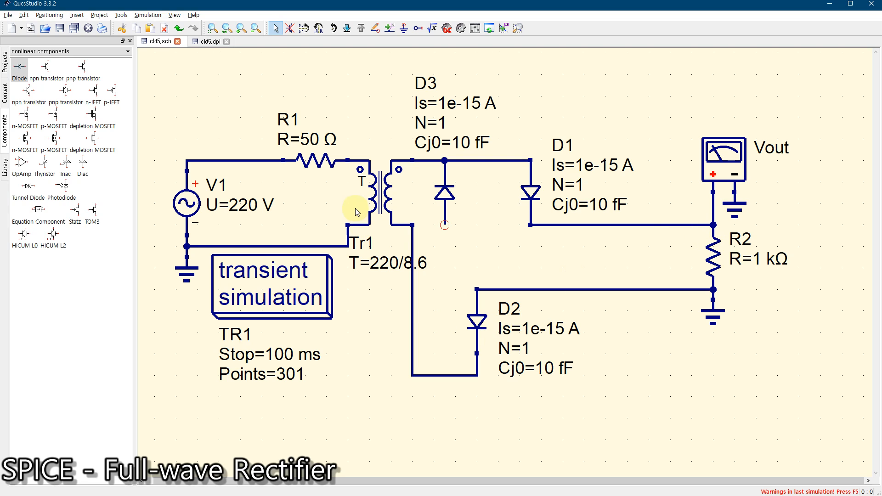
Duplicate diode D3 and place the copy beside D2, with its anode on the transformer's lower secondary wire.
left_click(444, 193)
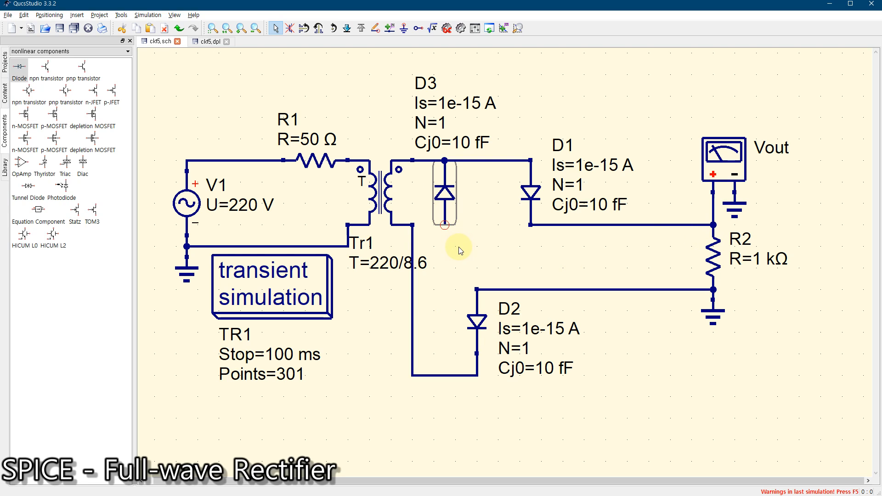
key("ctrl+v")
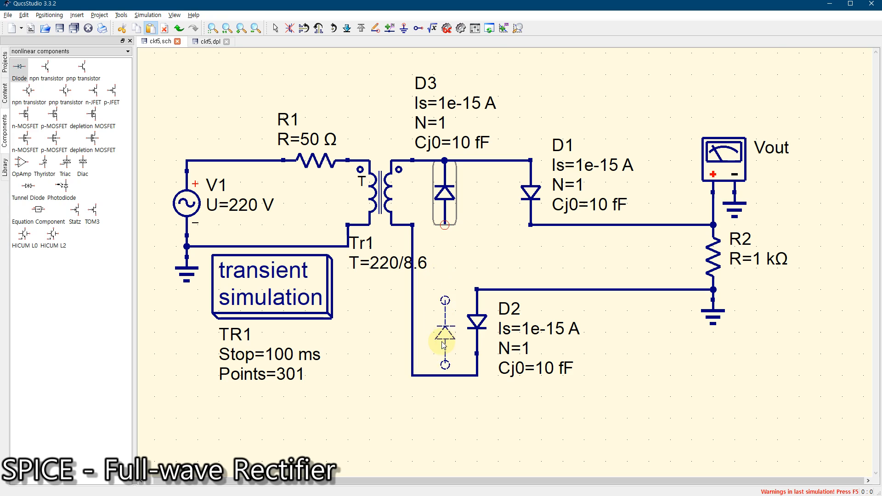
left_click(434, 342)
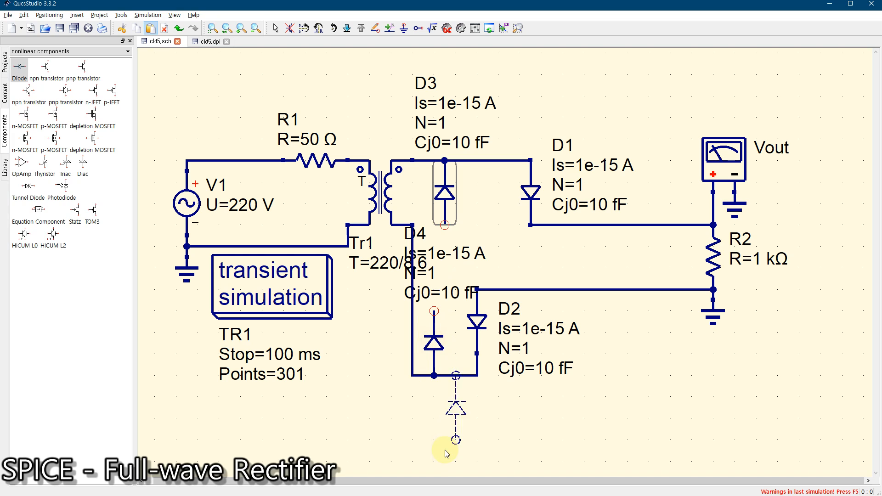
Move D4's text label below the transformer's lower secondary wire and shift diode D4 up level with D2.
key("Escape")
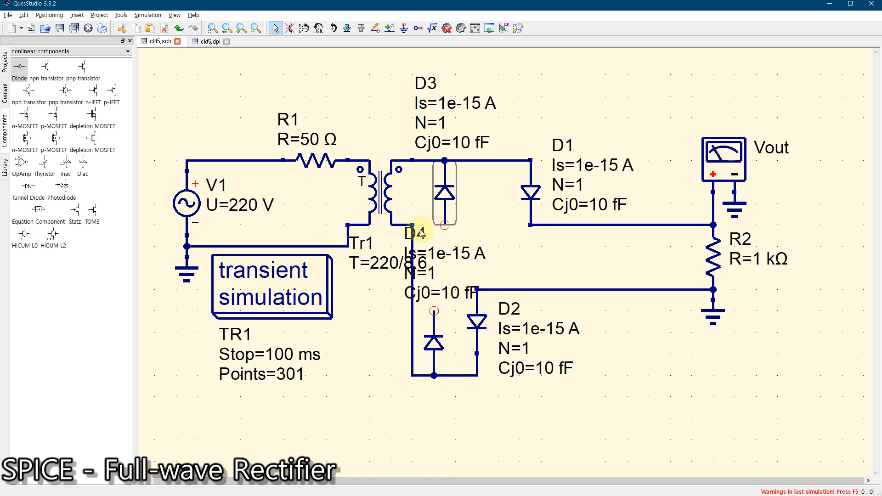
left_click_drag(422, 234, 382, 383)
left_click(512, 412)
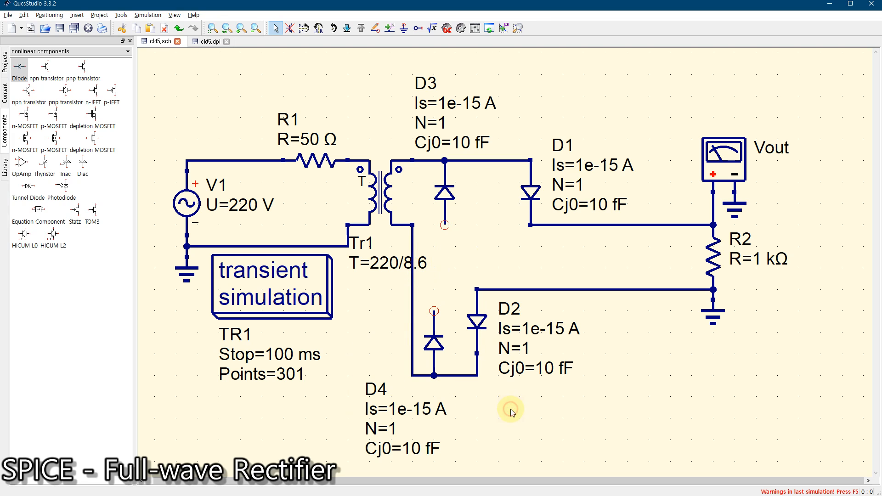
left_click_drag(433, 323, 433, 302)
left_click(578, 438)
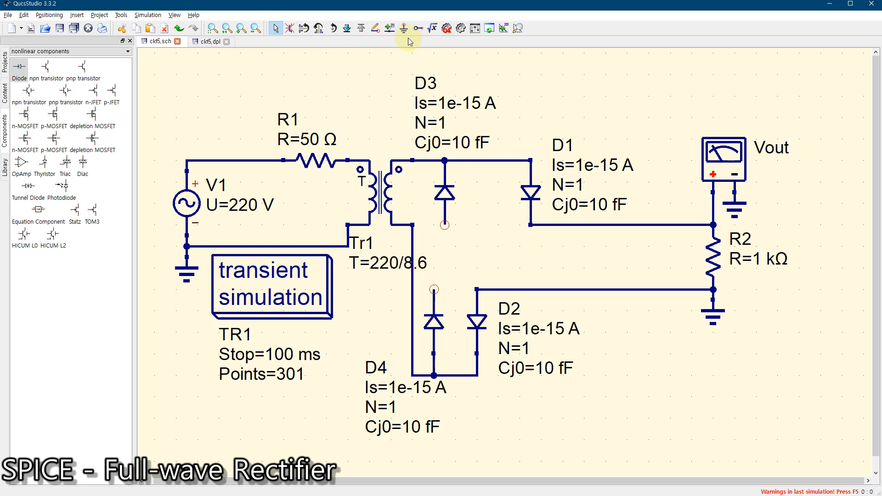
Wire D4's cathode to the node at D1's cathode, and wire D3's anode to the node at D2's anode.
left_click(375, 28)
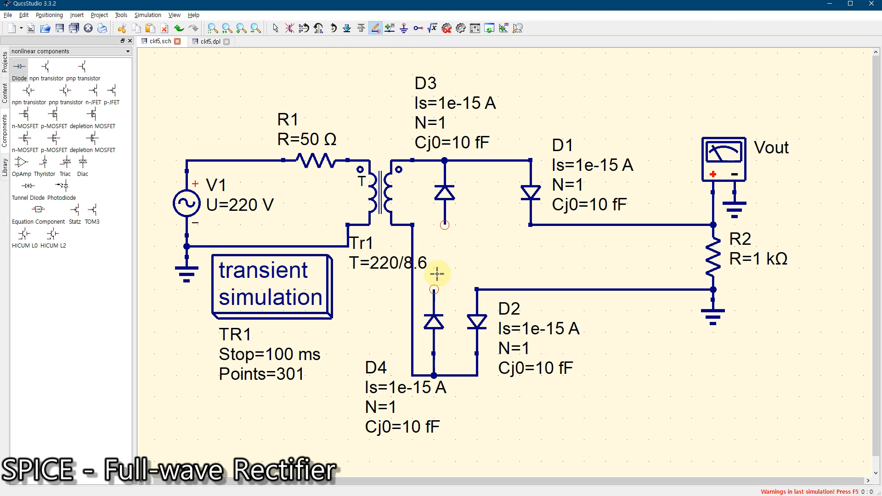
left_click(434, 288)
left_click(434, 257)
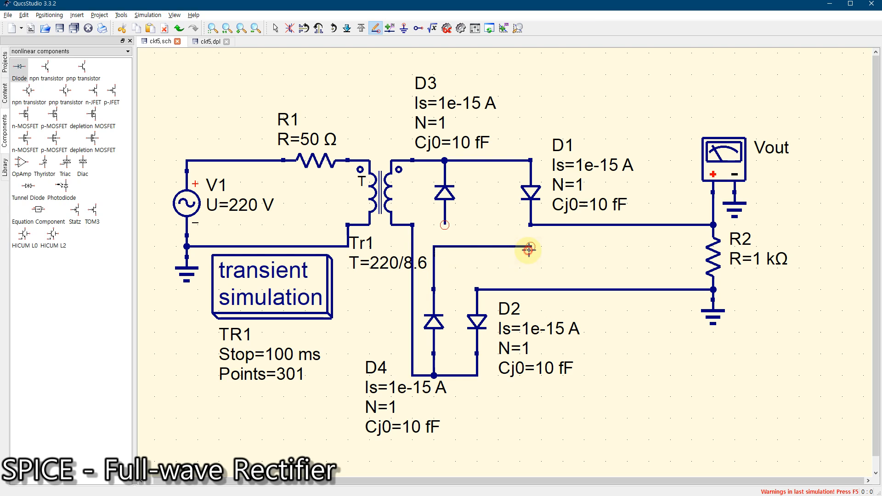
left_click(531, 224)
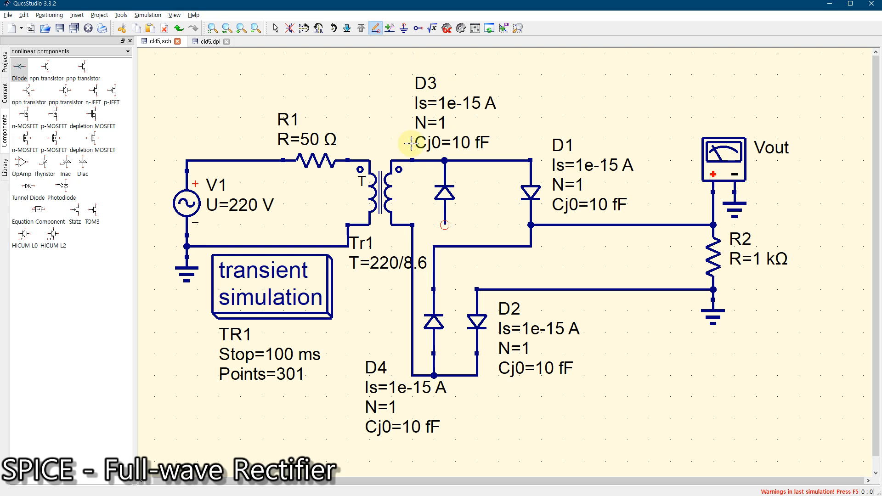
left_click(445, 225)
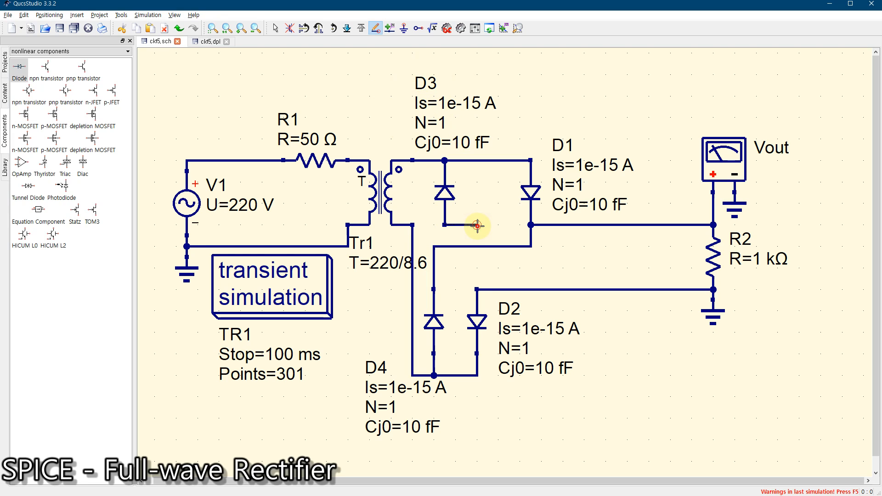
left_click(477, 290)
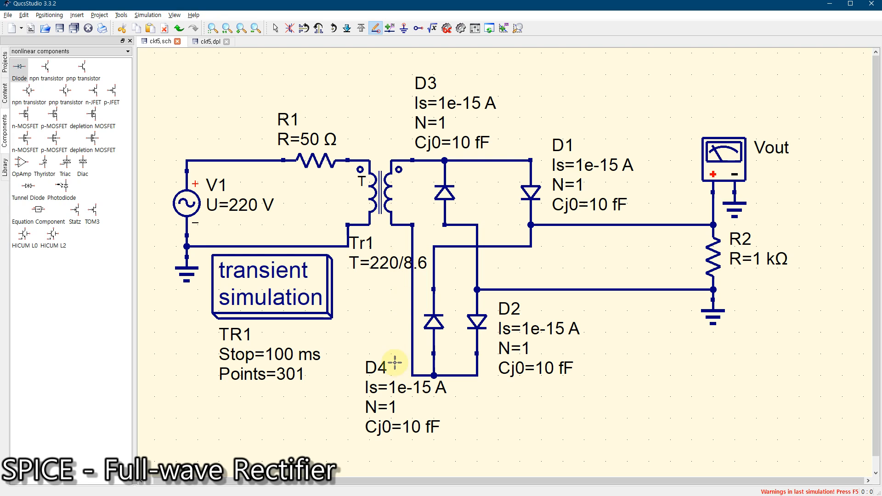
Save the schematic and simulate the four-diode rectifier, returning to the schematic after viewing the Vout plot.
left_click(59, 28)
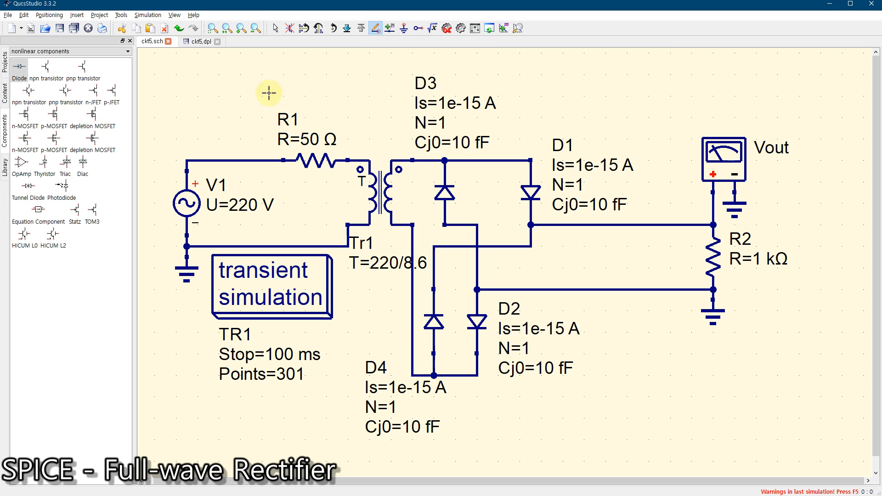
left_click(460, 28)
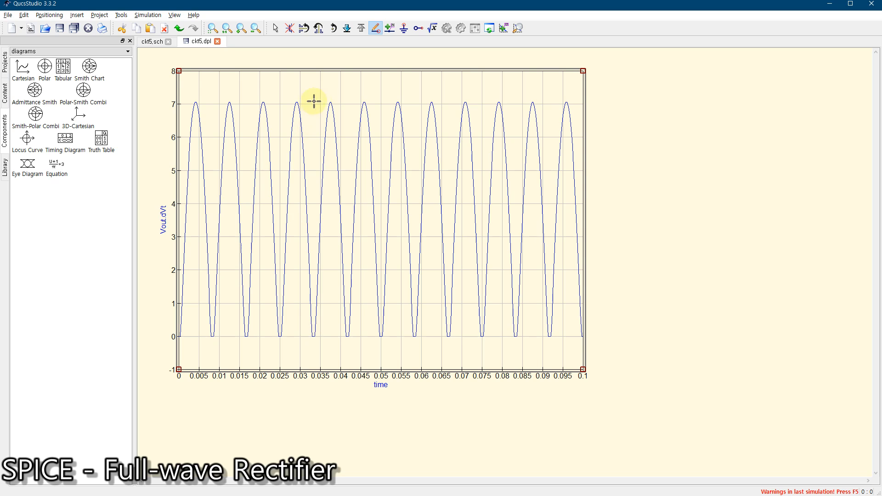
left_click(156, 41)
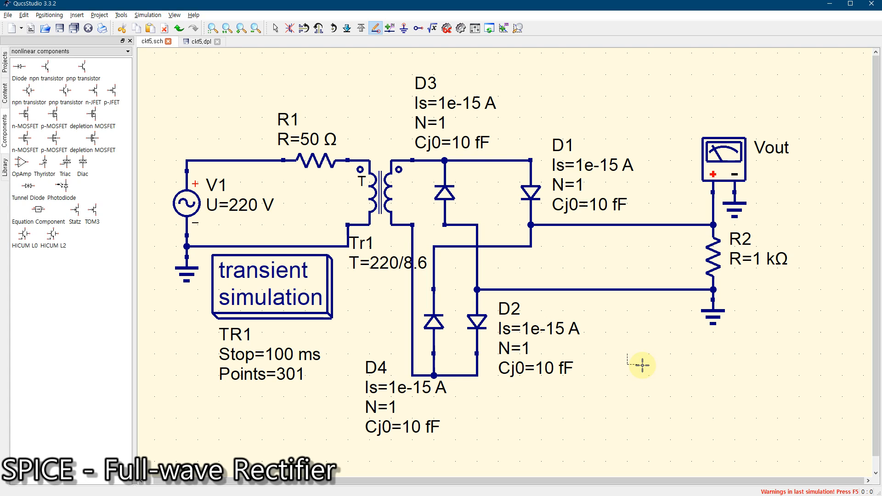
Switch to the browser, review the full-wave rectifier assignment's requirements, and switch back to QucsStudio.
key("super")
left_click(219, 491)
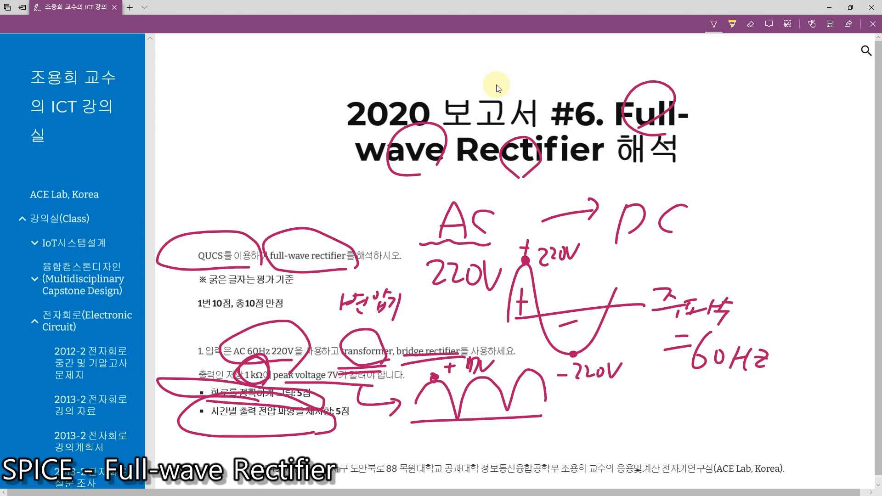
left_click_drag(226, 267, 250, 267)
left_click_drag(255, 364, 267, 364)
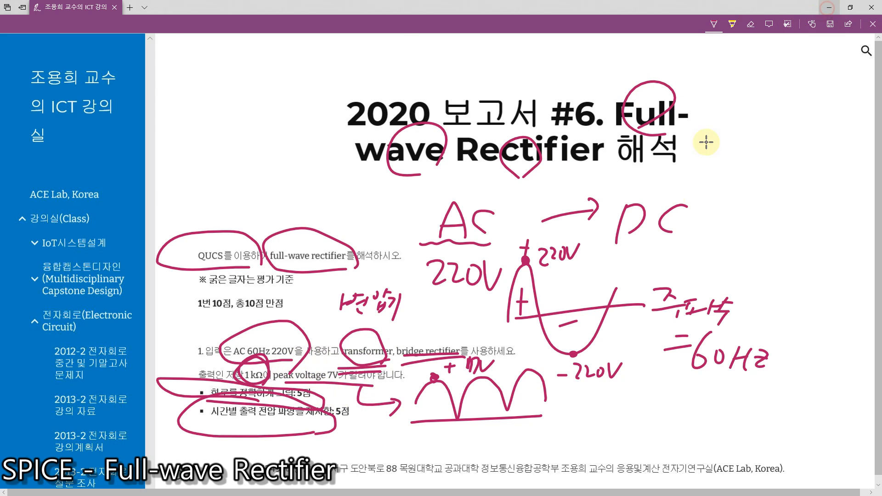
key("alt+Tab")
left_click(648, 397)
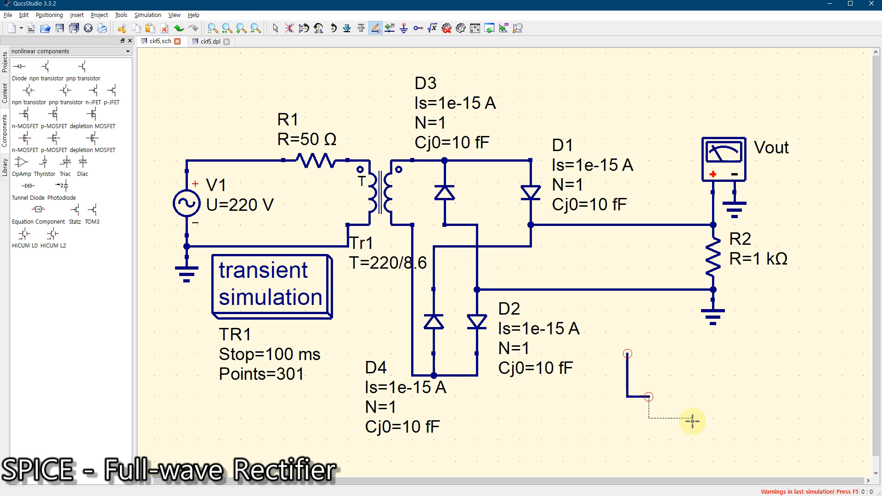
key("Escape")
left_click(627, 374)
key("Delete")
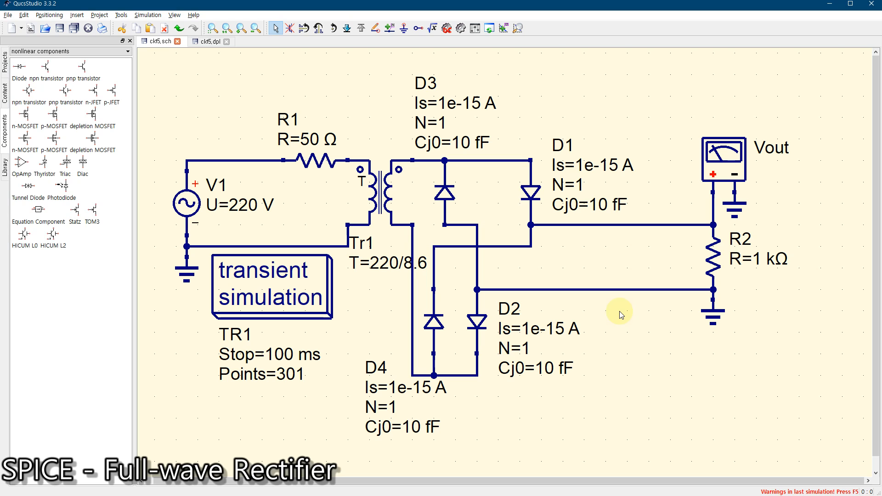
Check the Vout waveform in the ckt5.dpl data display and return to the schematic.
left_click(206, 41)
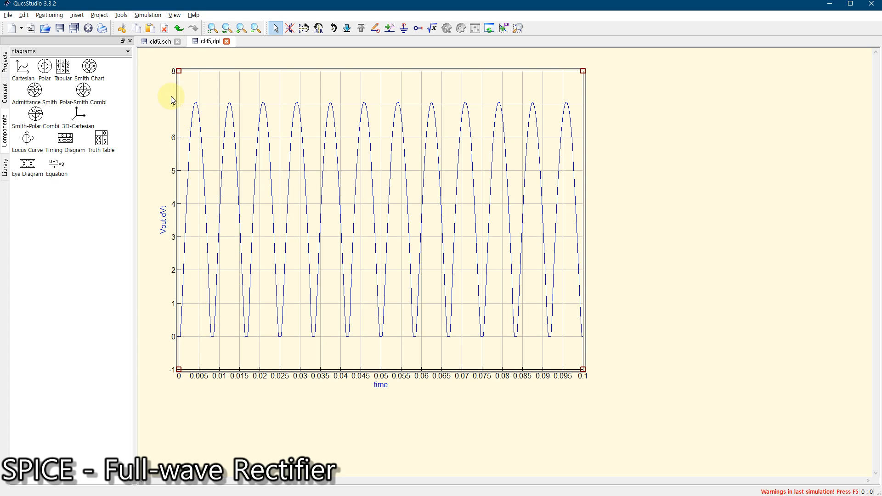
left_click(156, 41)
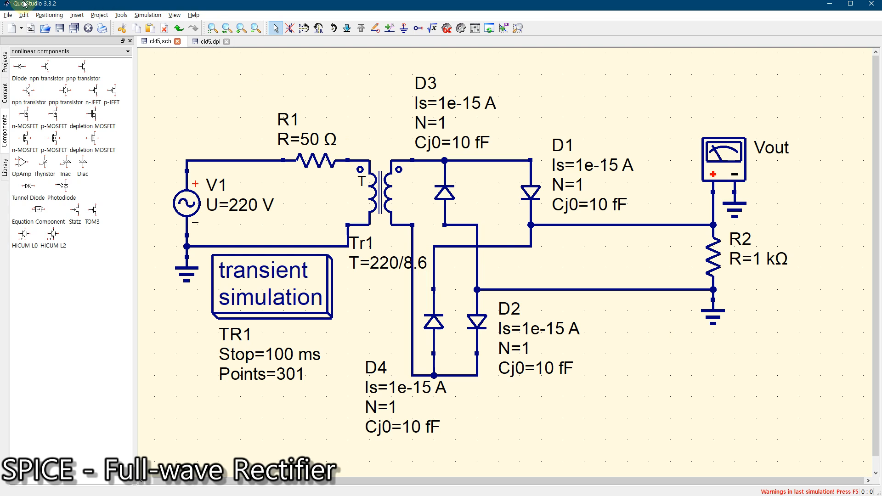
Add a capacitor from the lumped components, rotate it vertical, and connect it across the two output wires in parallel with R2.
left_click(28, 51)
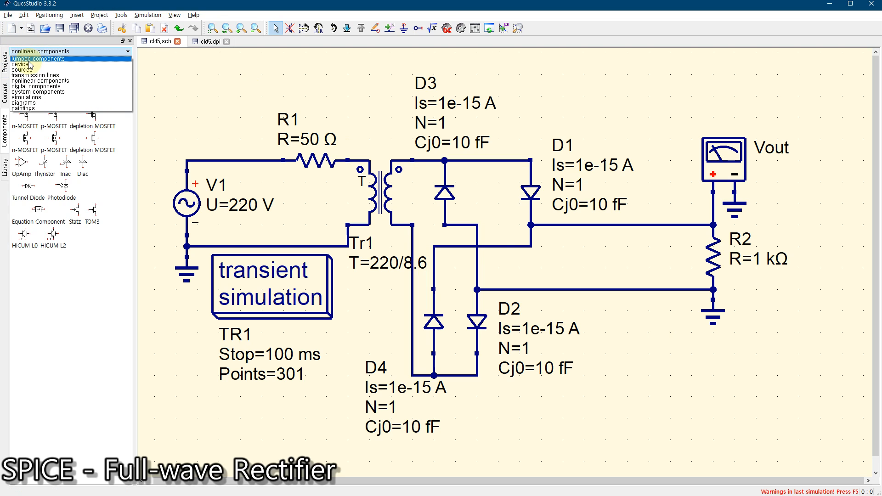
left_click(30, 60)
left_click(74, 67)
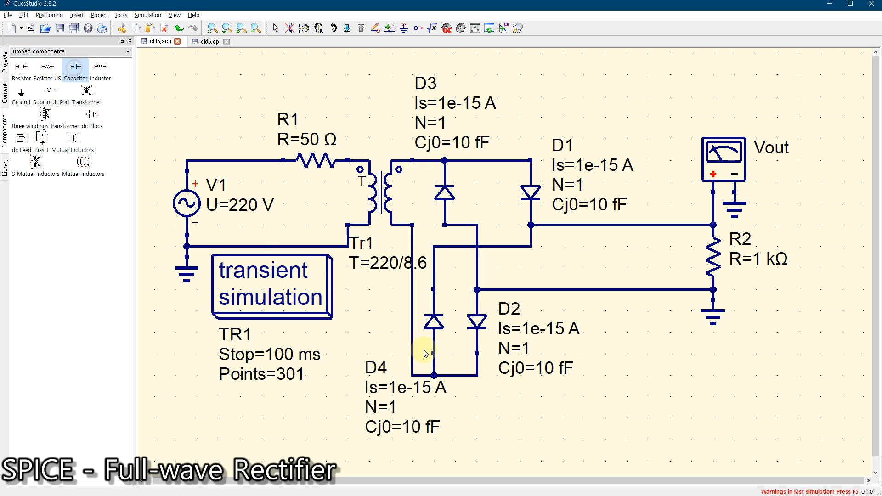
left_click(670, 396)
key("Escape")
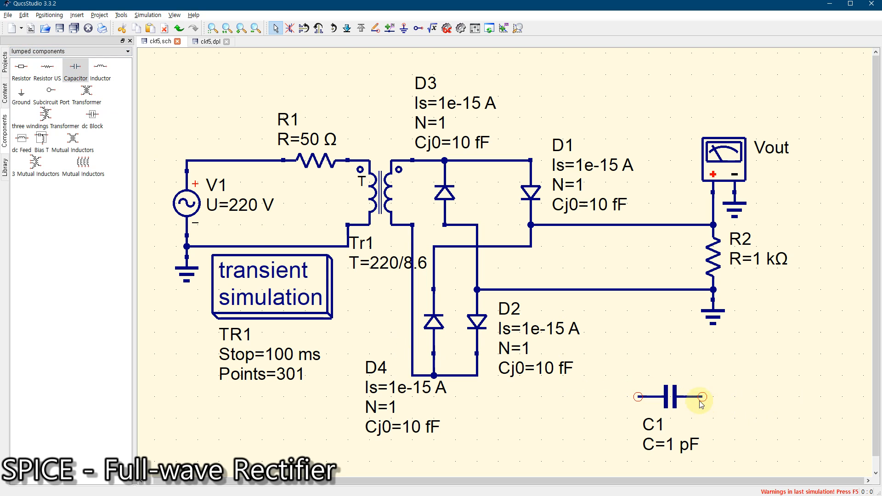
left_click(663, 406)
key("ctrl+r")
left_click_drag(663, 406, 578, 249)
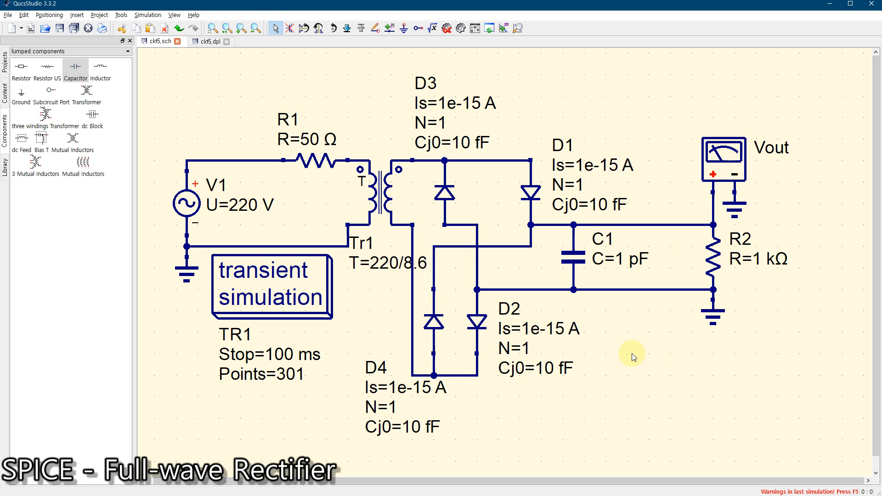
Set C1's capacitance to 10 uF and run the transient simulation to view Vout, returning to the schematic.
left_click(570, 262)
double_click(569, 262)
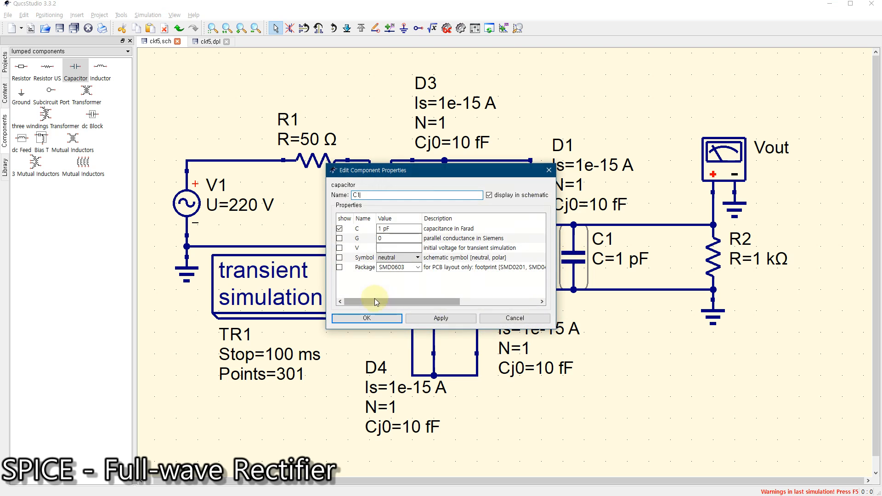
left_click(383, 228)
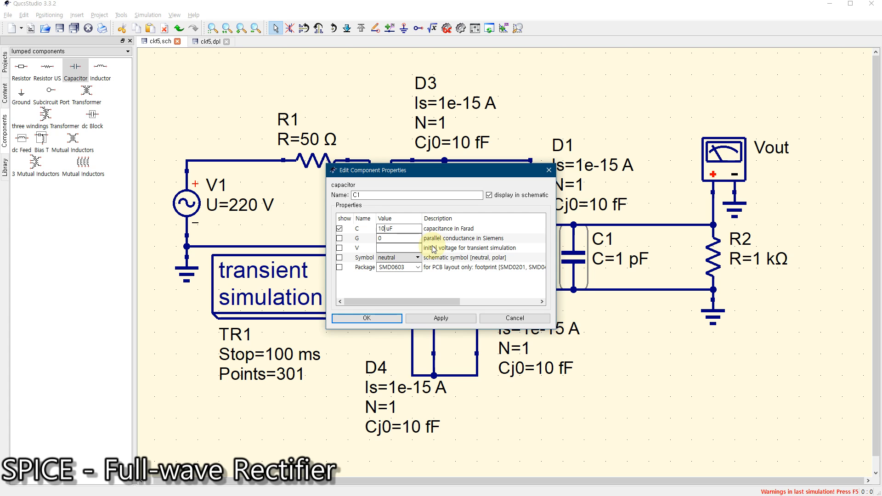
left_click(366, 318)
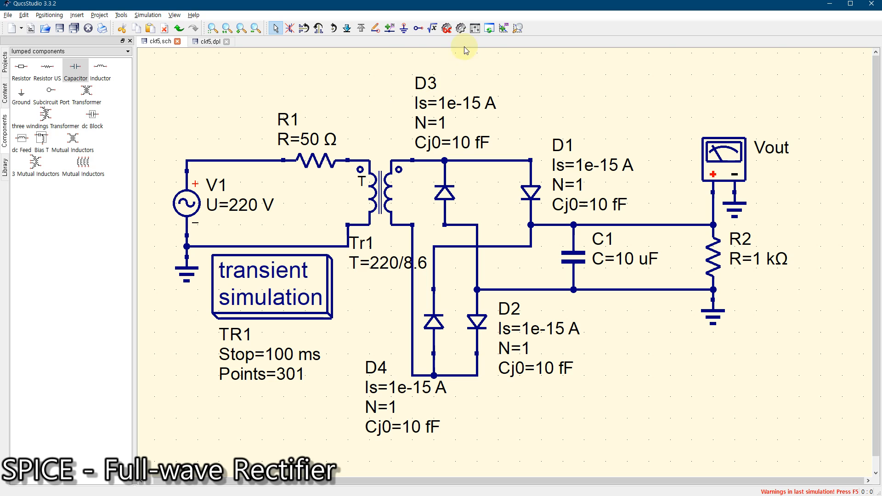
left_click(461, 29)
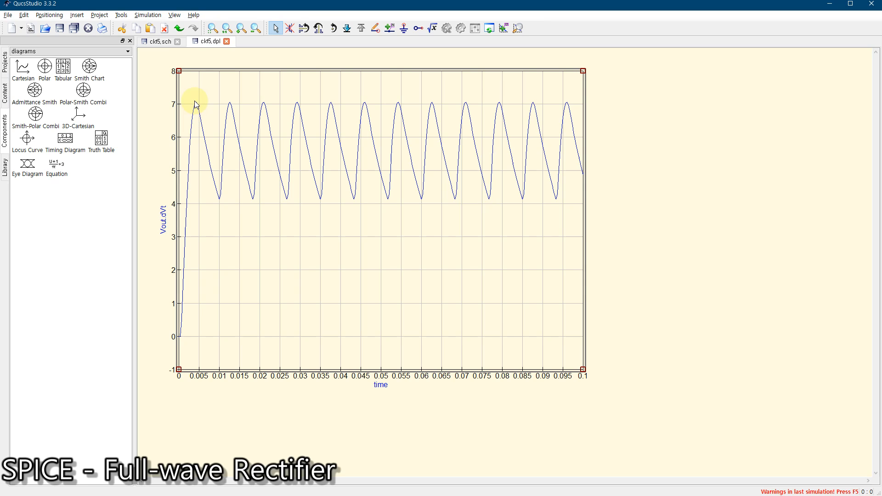
left_click(159, 41)
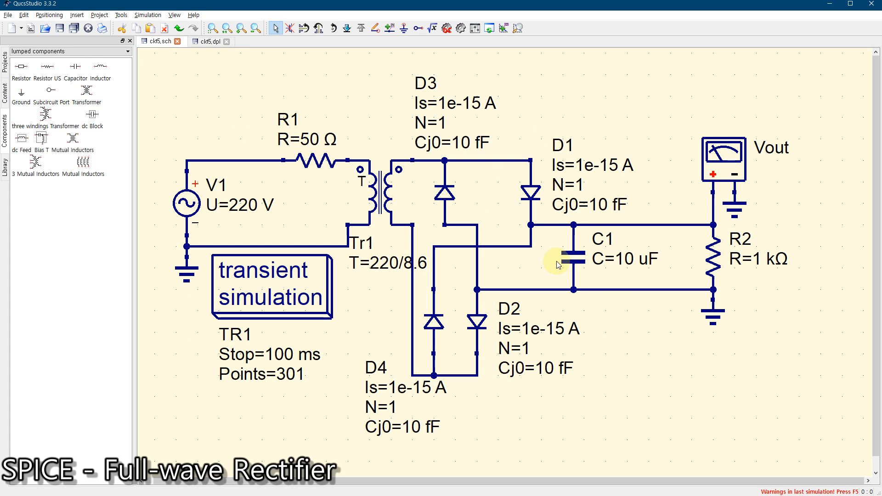
Set C1's capacitance to 100 uF and rerun the transient simulation, returning to the schematic.
double_click(574, 258)
left_click(385, 228)
type("00 uF")
left_click(366, 318)
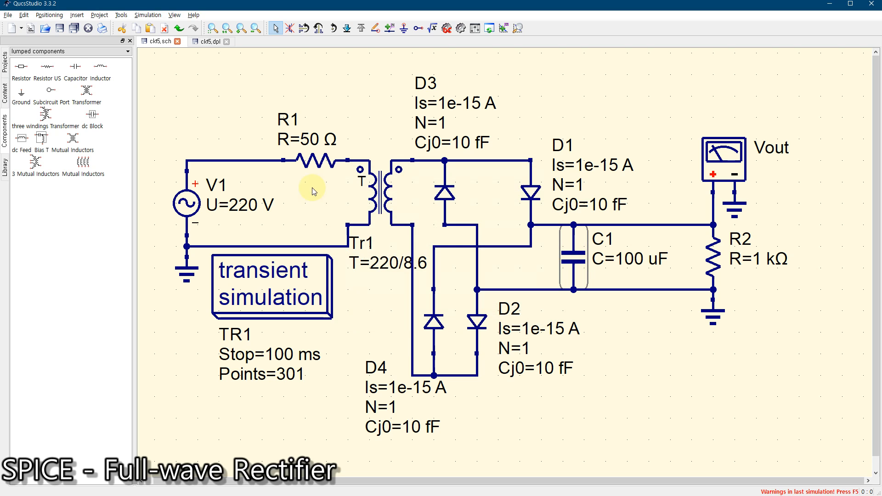
left_click(446, 28)
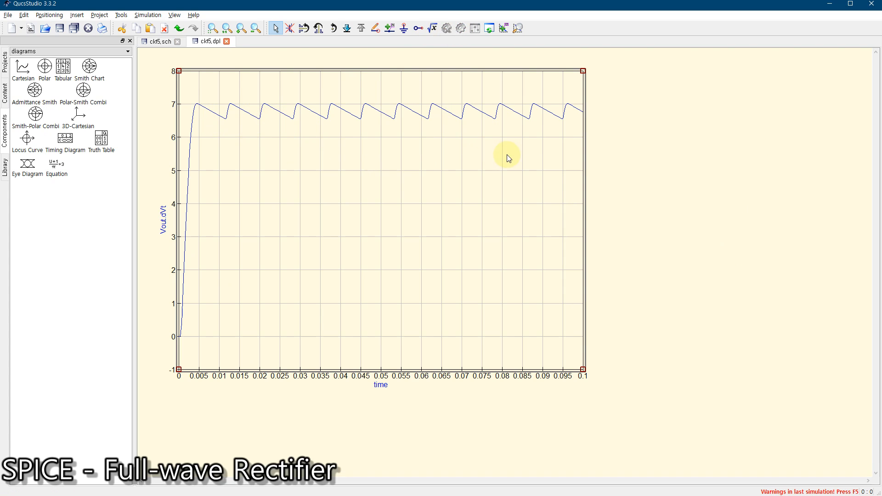
left_click(156, 41)
left_click(623, 343)
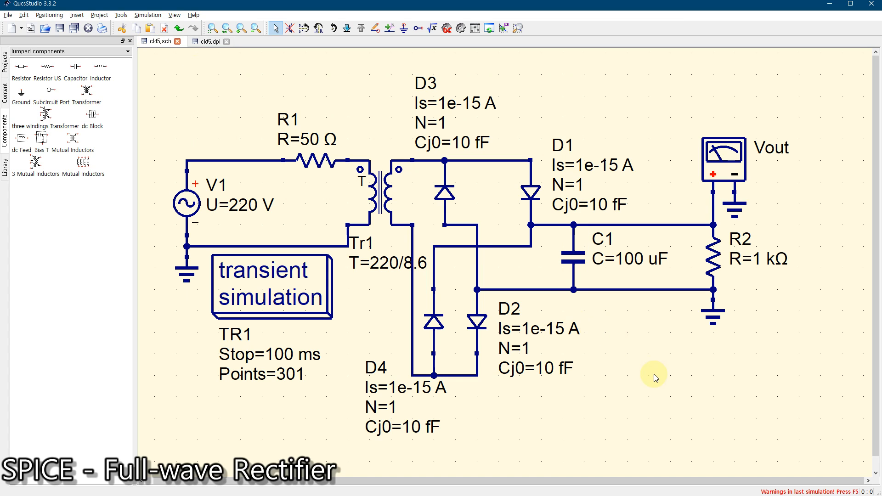
Move capacitor C1 slightly closer to the diodes, keeping it connected between the two output wires.
left_click(568, 256)
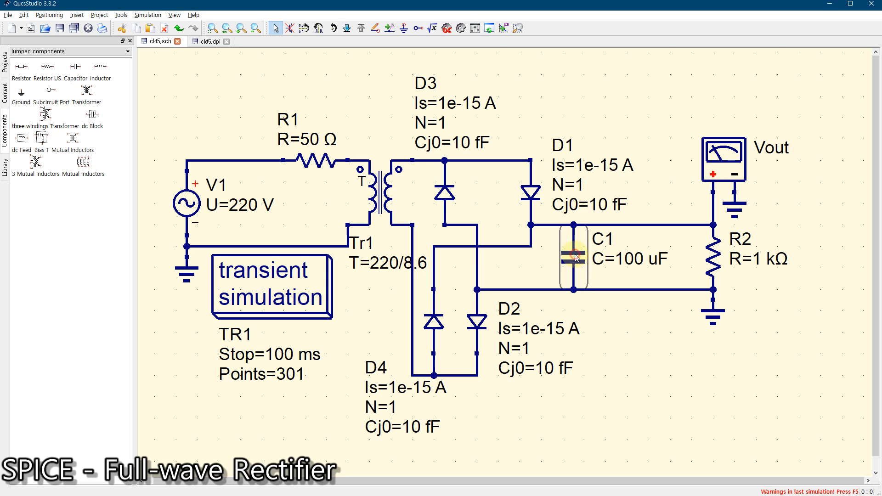
left_click_drag(564, 259, 552, 258)
left_click(612, 352)
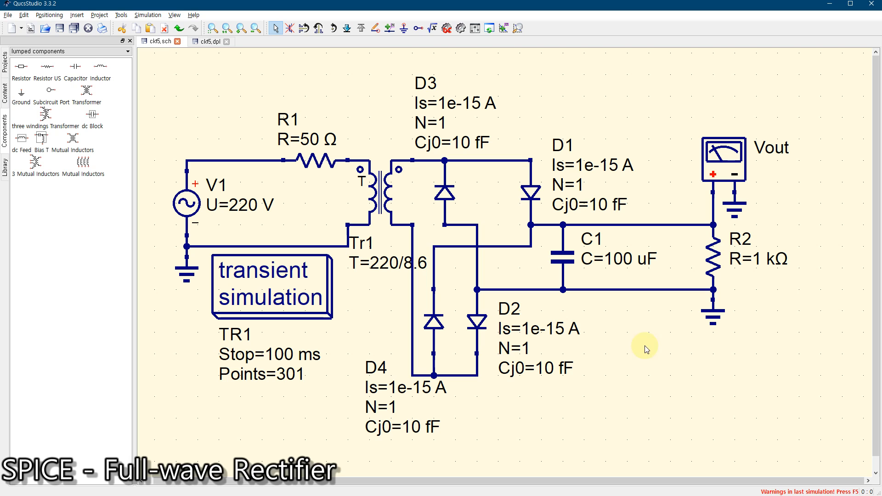
Examine the nonlinear components and the library's Z-Diodes category, reading the voltage rating of the 1N746.
left_click(41, 56)
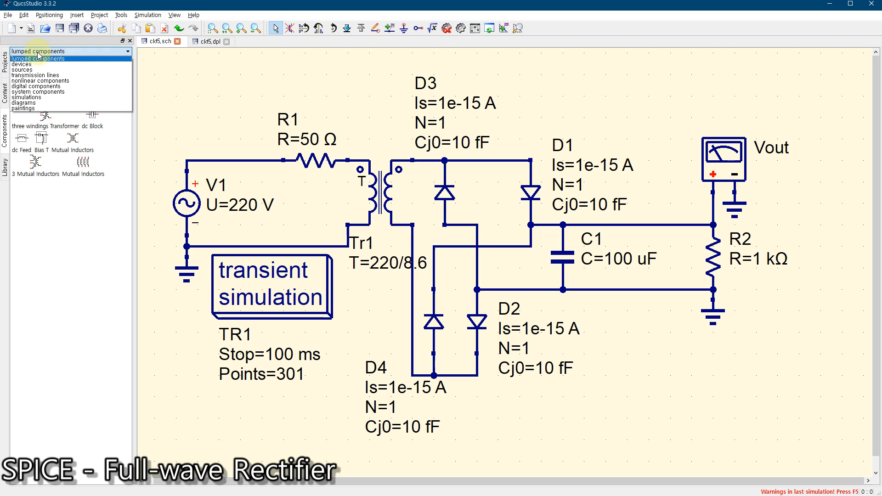
left_click(39, 82)
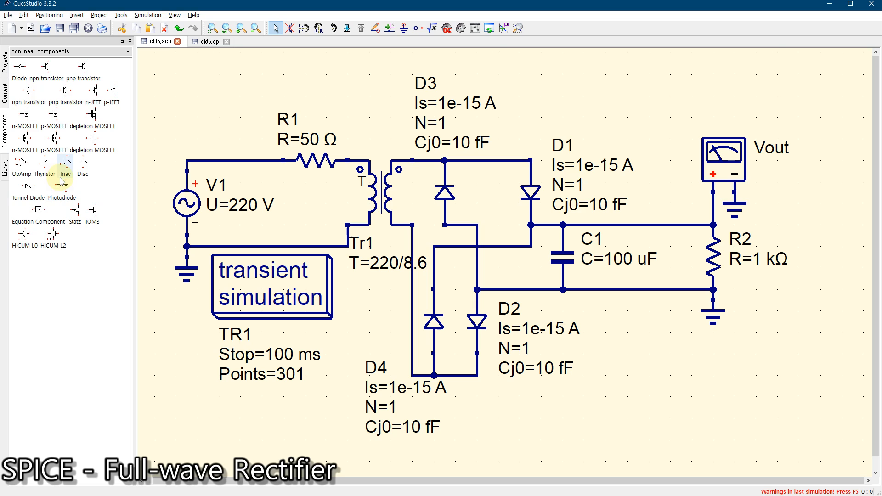
left_click(5, 168)
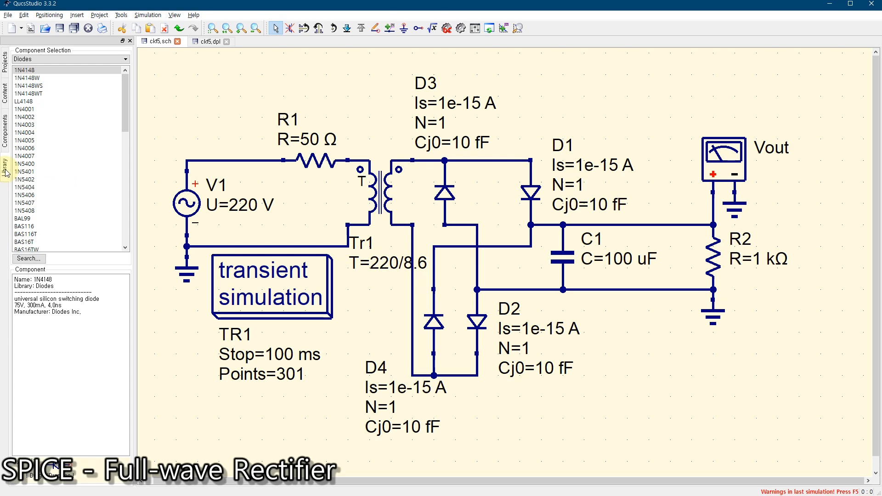
left_click(60, 59)
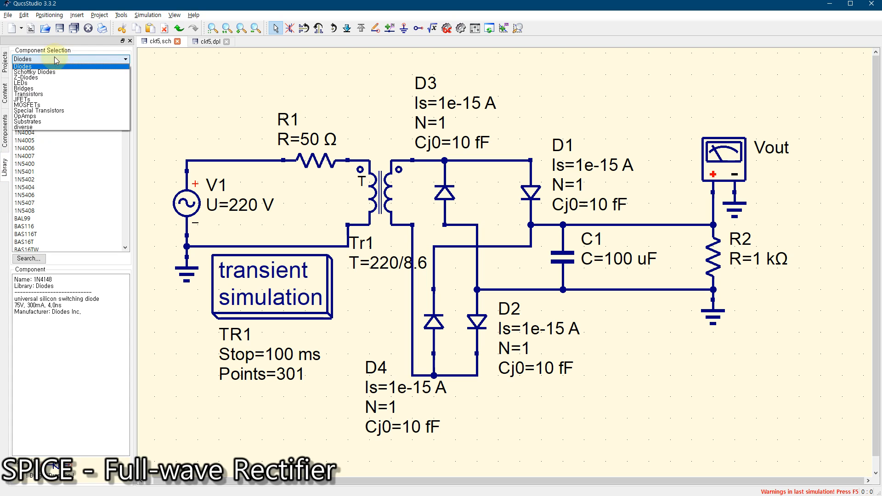
left_click(26, 78)
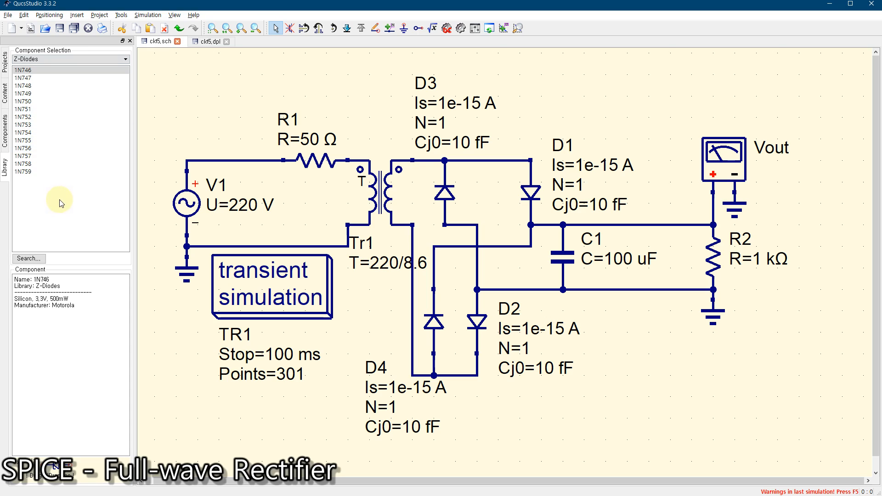
left_click(24, 73)
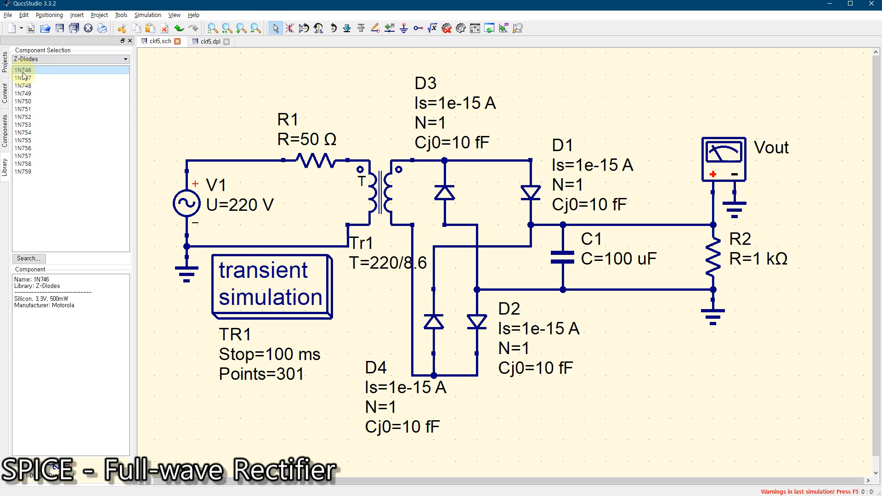
left_click(36, 299)
left_click_drag(36, 299, 44, 298)
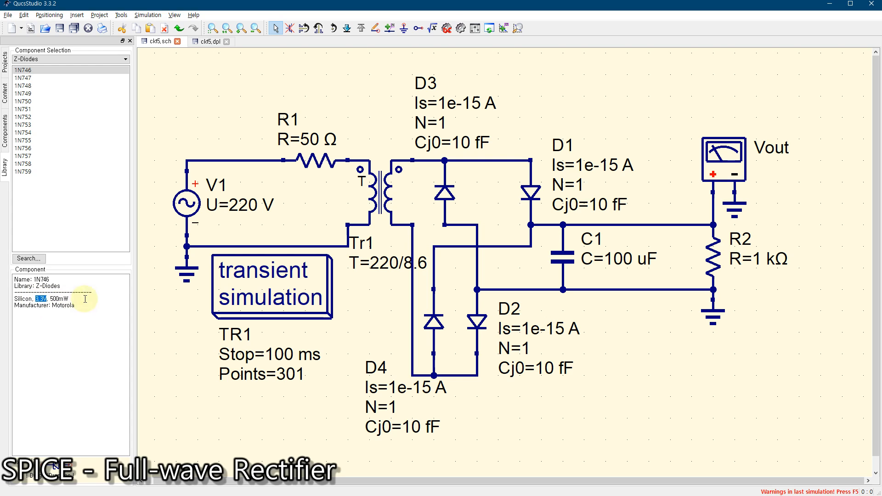
Browse the library's Zener diodes for the 5.1 V 1N751 and place one in the empty area below R2.
left_click(21, 78)
key("Down")
key("Down")
key("Down")
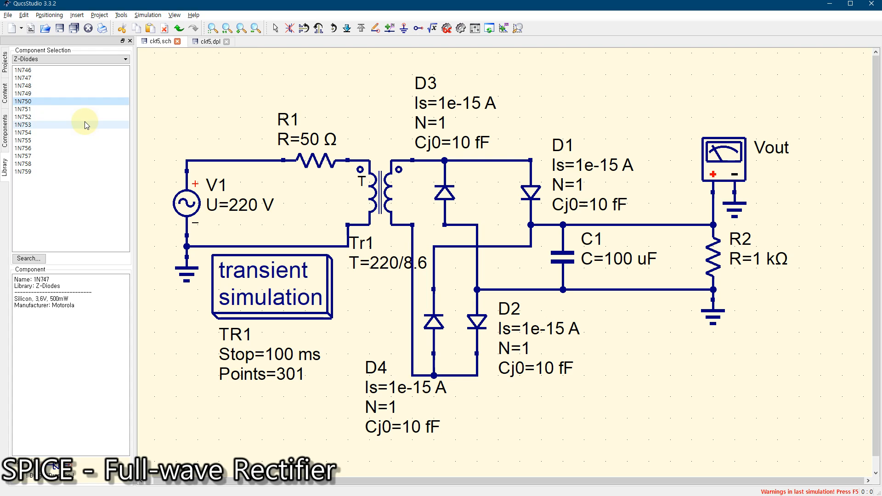
left_click(25, 101)
left_click(22, 109)
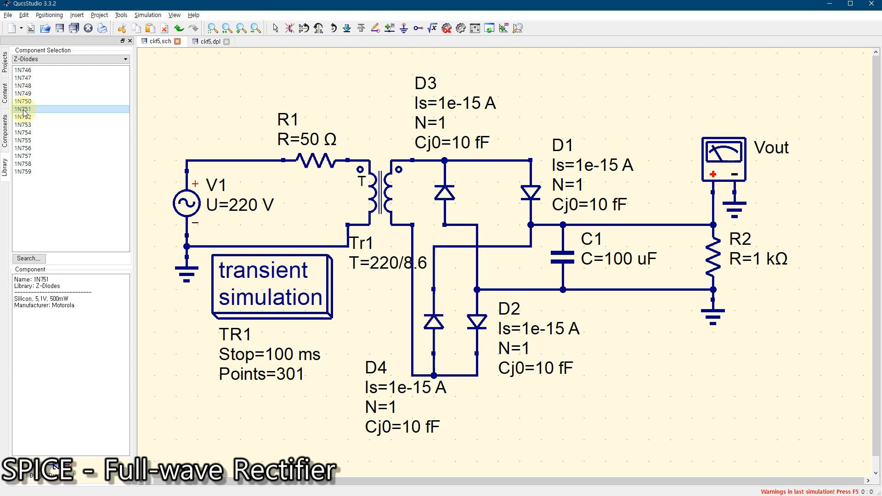
left_click(660, 407)
key("Escape")
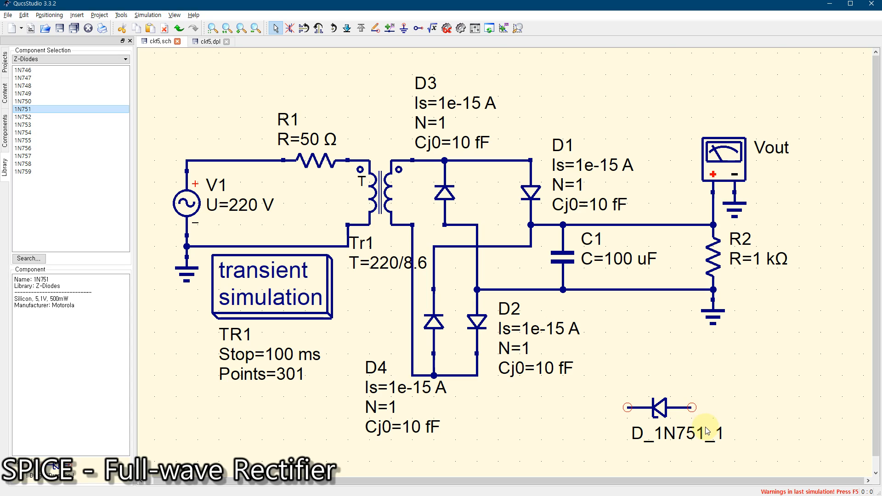
Rotate the 1N751 vertical with its cathode up, connect it across the output wires between C1 and R2, and put its label underneath.
left_click(658, 415)
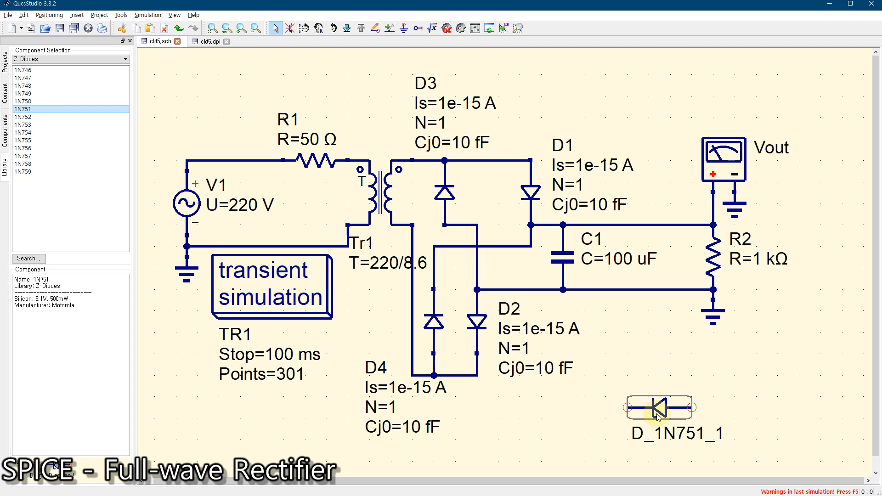
key("ctrl+r")
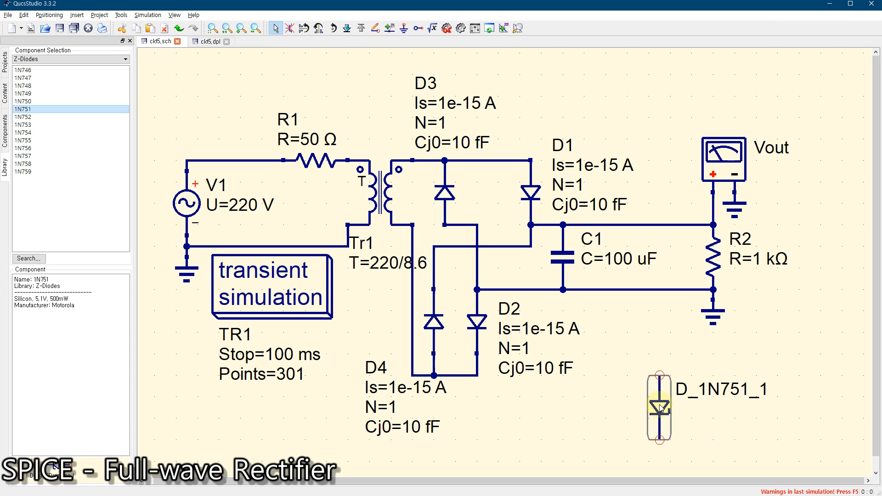
key("ctrl+r")
key("ctrl+r")
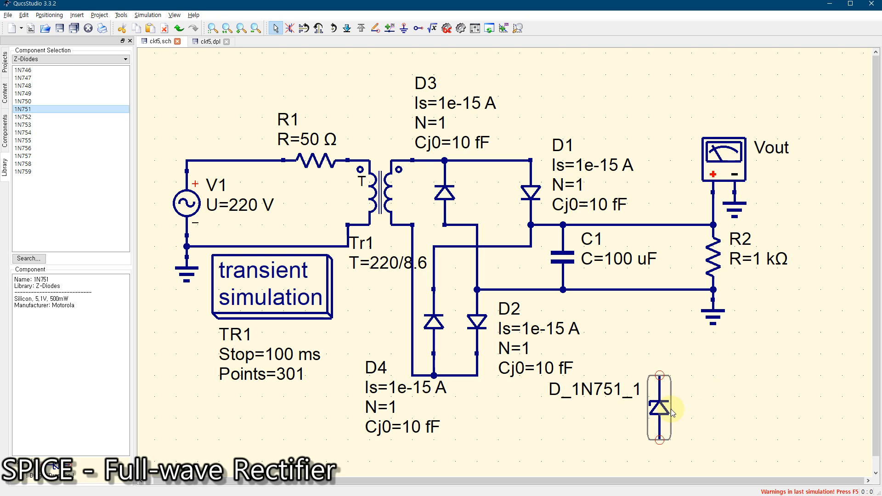
left_click_drag(660, 407, 723, 396)
left_click(782, 363)
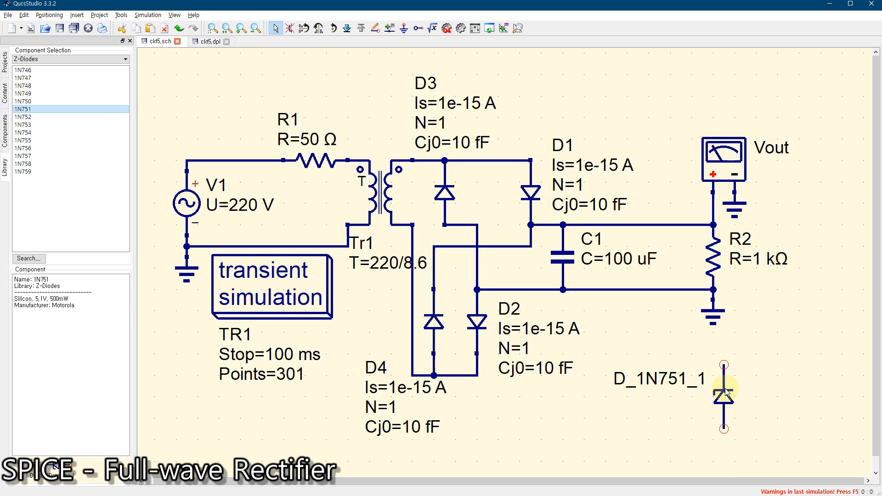
left_click_drag(634, 376, 772, 389)
left_click_drag(722, 411, 601, 304)
left_click(657, 404)
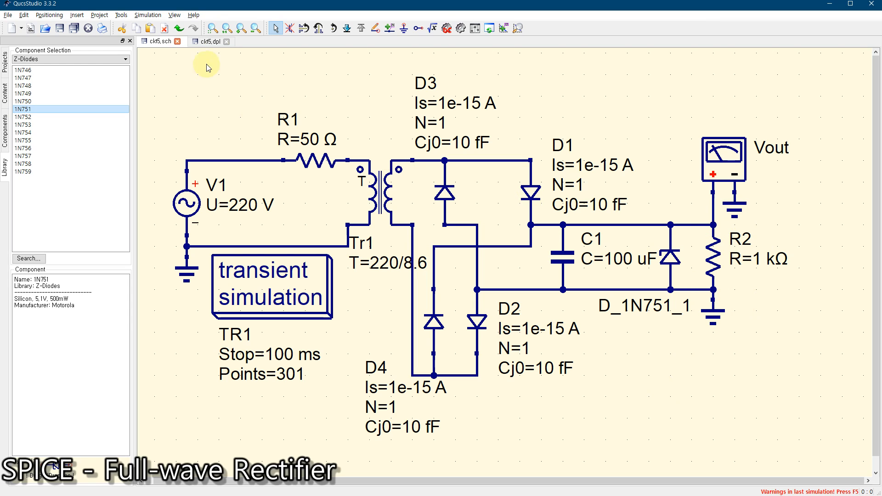
Review the Vout plot, return to the schematic, and check the ratings of the Zener diodes from 1N759 down to 1N754.
left_click(207, 42)
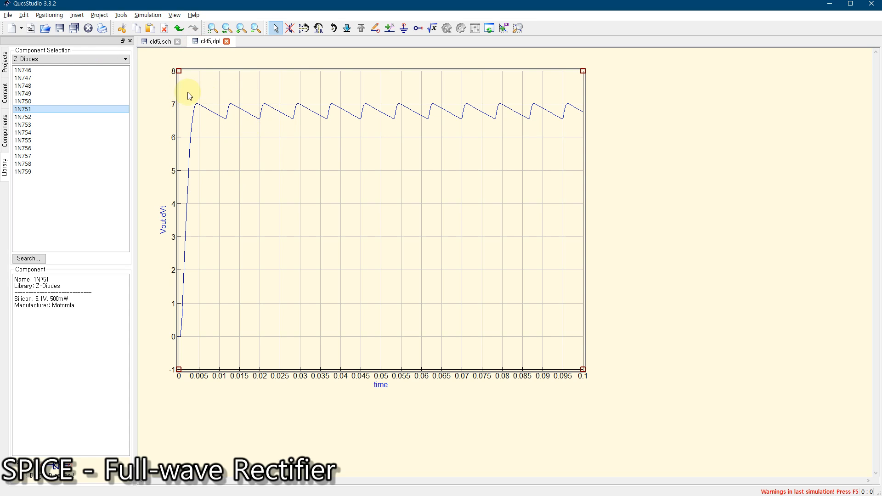
left_click(156, 41)
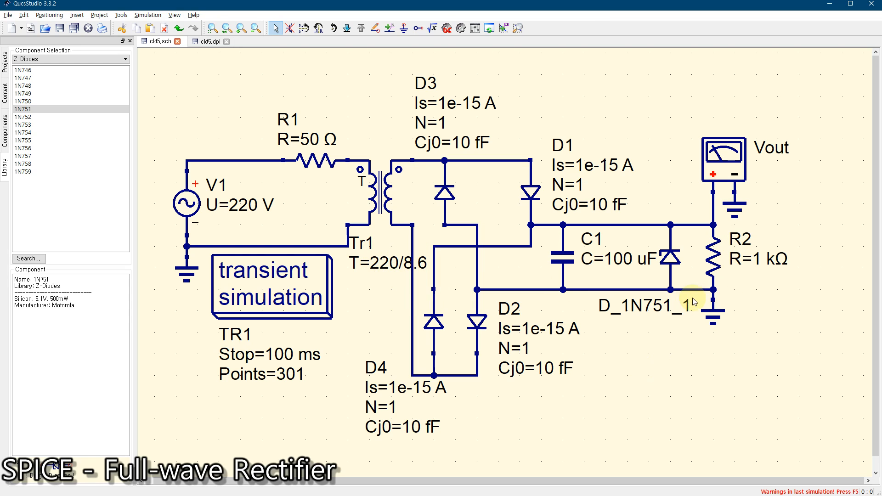
left_click(29, 171)
key("Up")
key("Up")
key("Up")
key("Up")
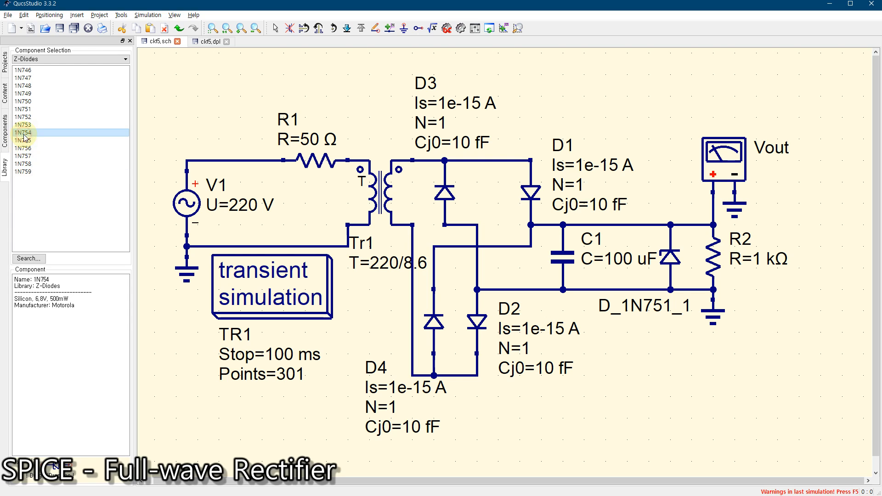
Place a 6.8 V 1N754 Zener diode below R2 and delete the 1N751 from the output.
left_click(22, 134)
left_click(703, 375)
key("Escape")
left_click(670, 257)
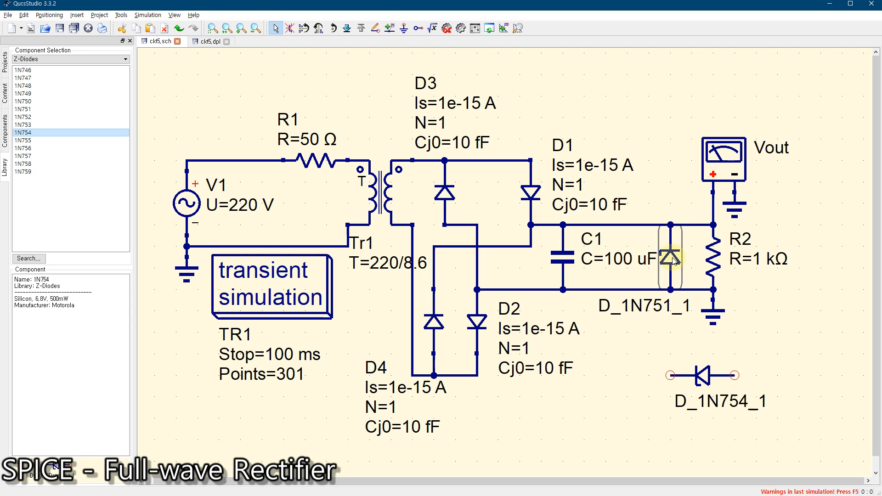
key("Delete")
Rotate the 1N754 Zener diode so it stands vertical with its cathode up.
left_click(707, 379)
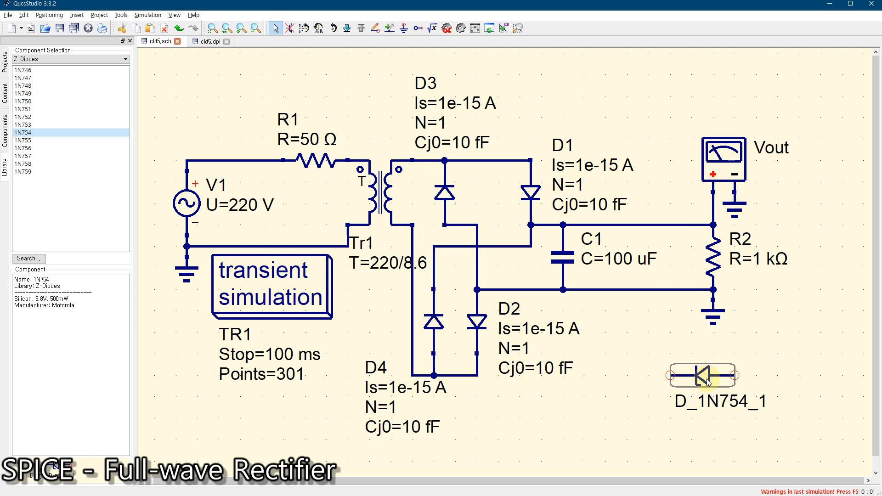
key("ctrl+r")
key("ctrl+r")
key("ctrl+r")
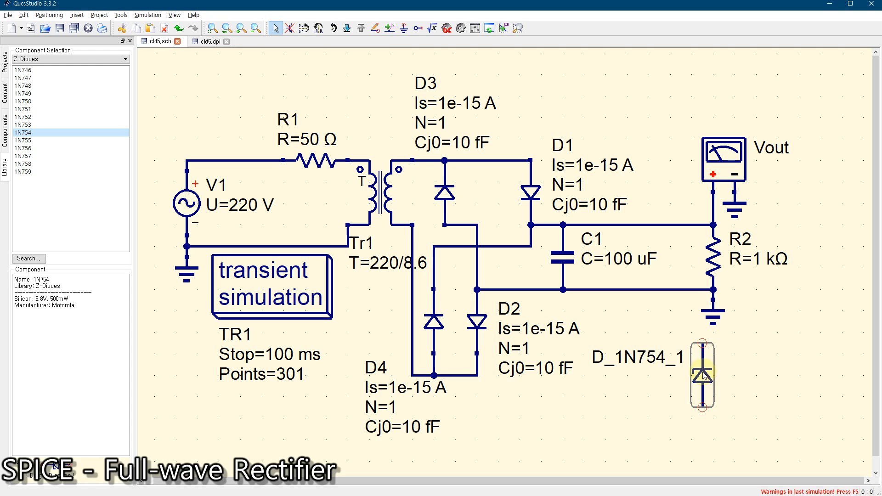
left_click(632, 393)
left_click_drag(628, 357, 702, 430)
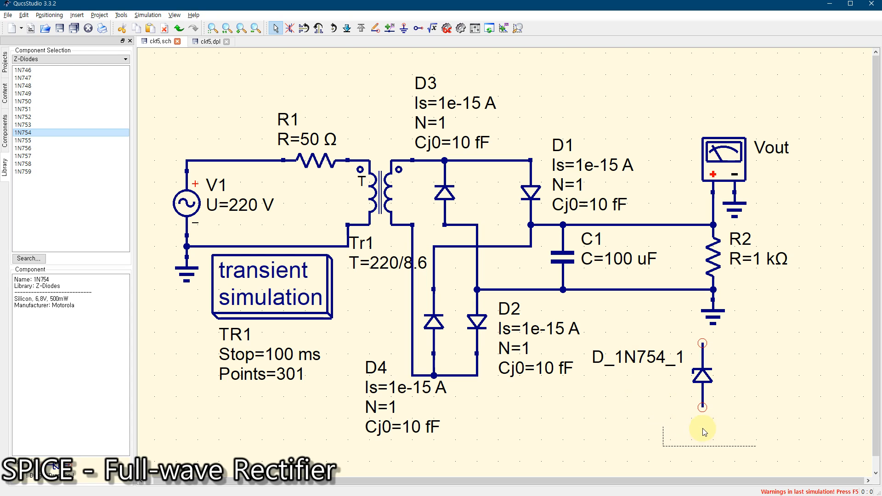
Connect the 1N754 across the output wires between C1 and R2 with its label below, and run the transient simulation to view Vout.
left_click_drag(702, 376, 670, 258)
left_click(649, 349)
left_click_drag(663, 321, 644, 311)
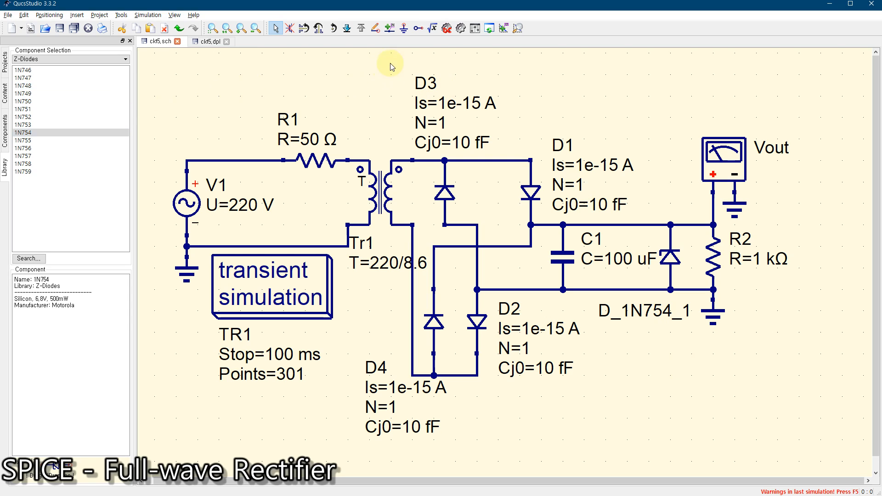
left_click(461, 28)
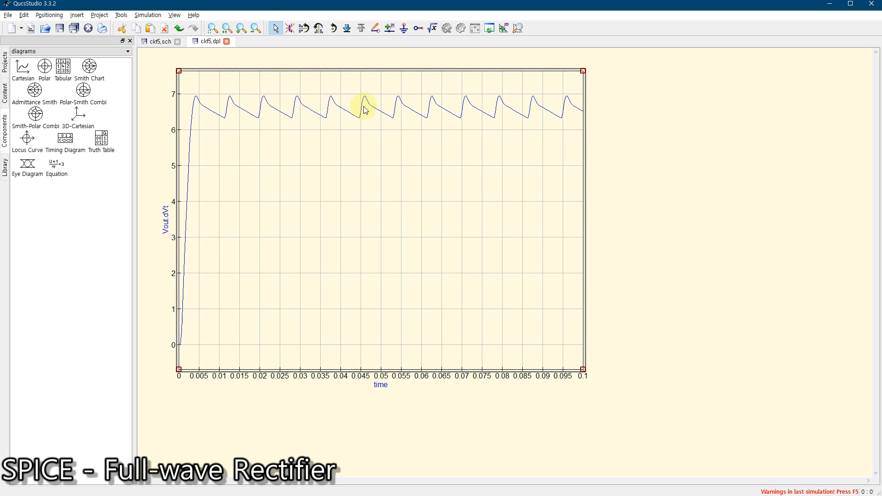
left_click(152, 41)
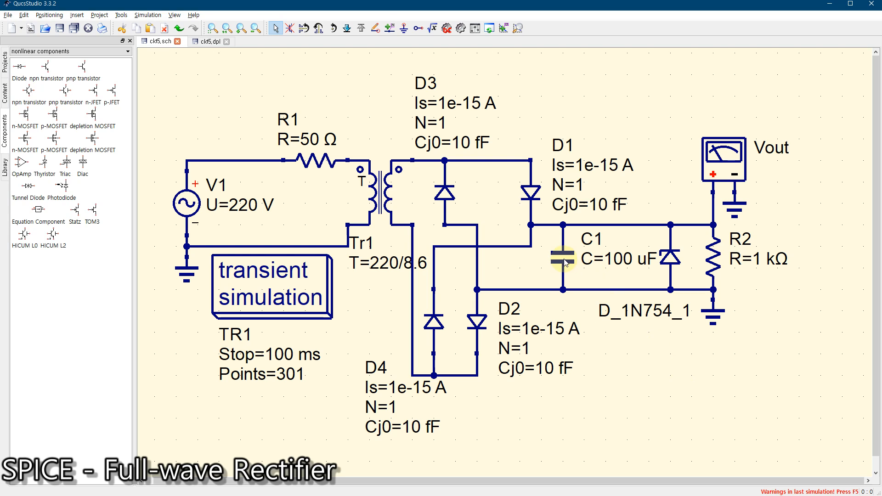
Move capacitor C1 closer to the Zener diode, keeping it across the output wires, and review the Vout plot again.
left_click_drag(561, 259, 600, 258)
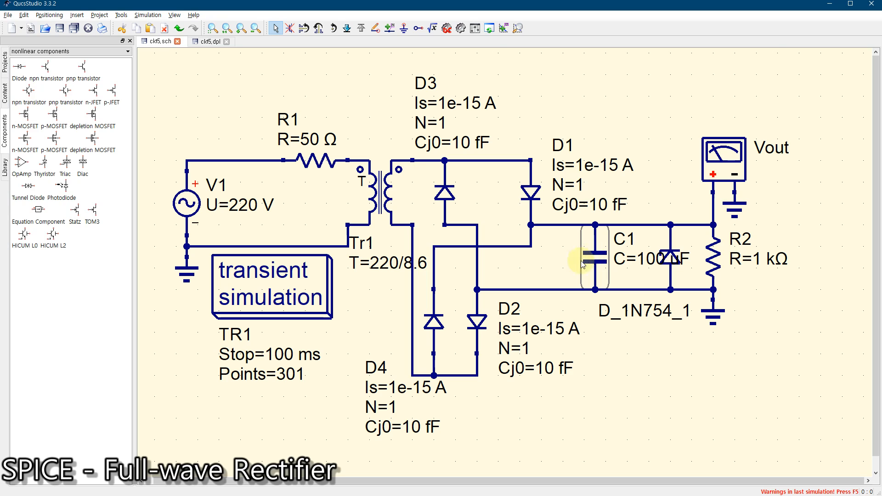
left_click(623, 397)
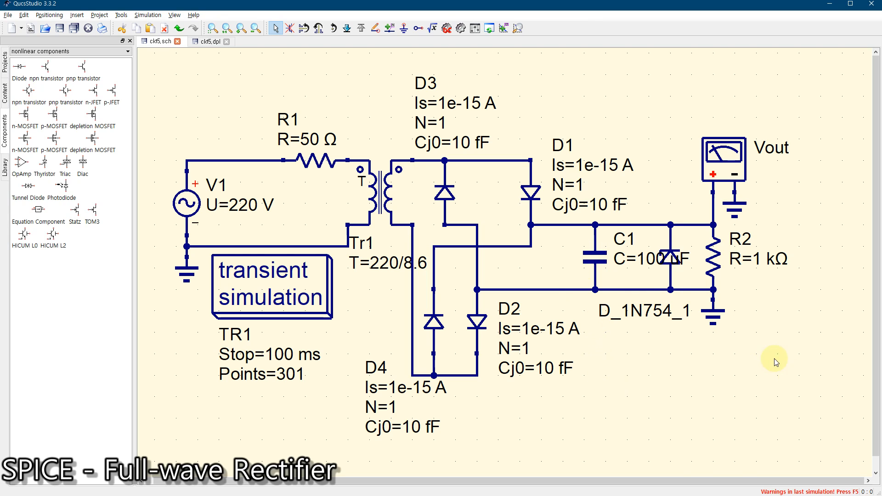
left_click_drag(833, 412, 707, 372)
left_click(653, 370)
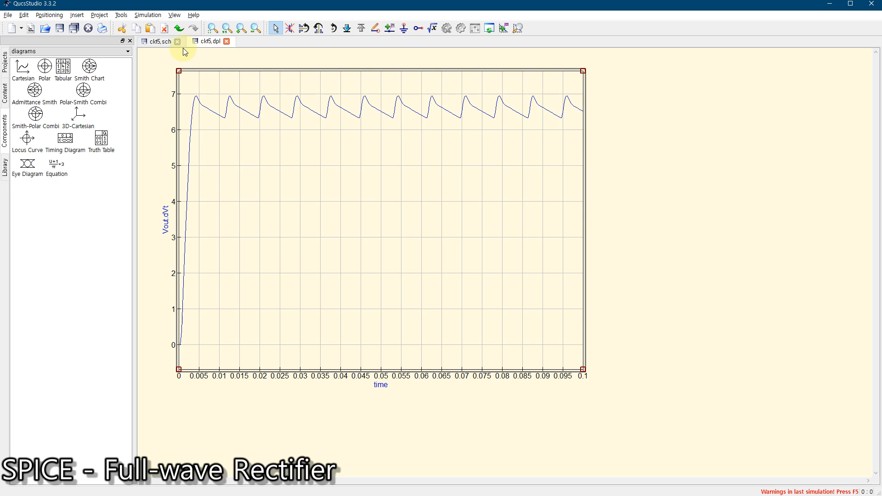
left_click(154, 42)
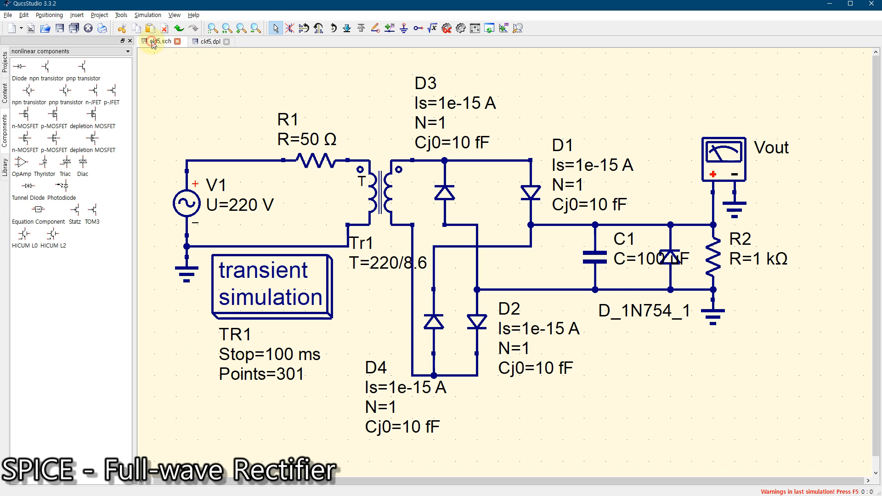
Set transformer Tr1's ratio to 220/8 and run the transient simulation to view Vout, returning to the schematic.
double_click(392, 201)
left_click(405, 230)
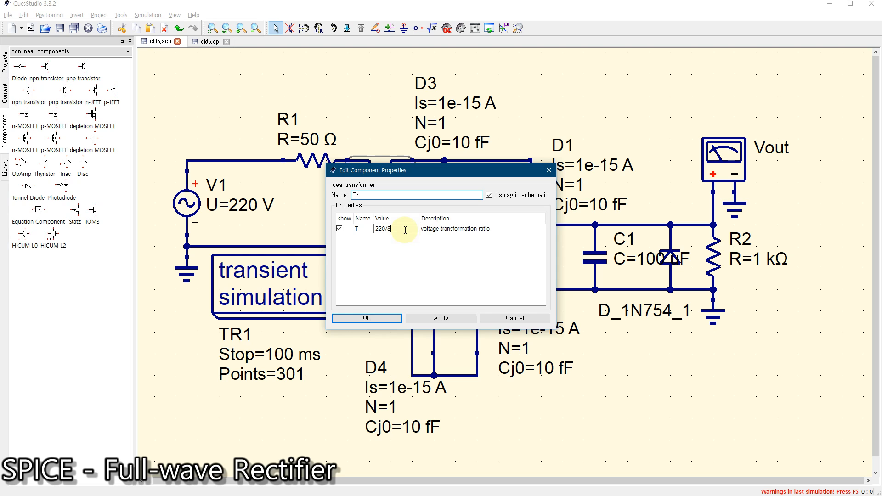
left_click(370, 319)
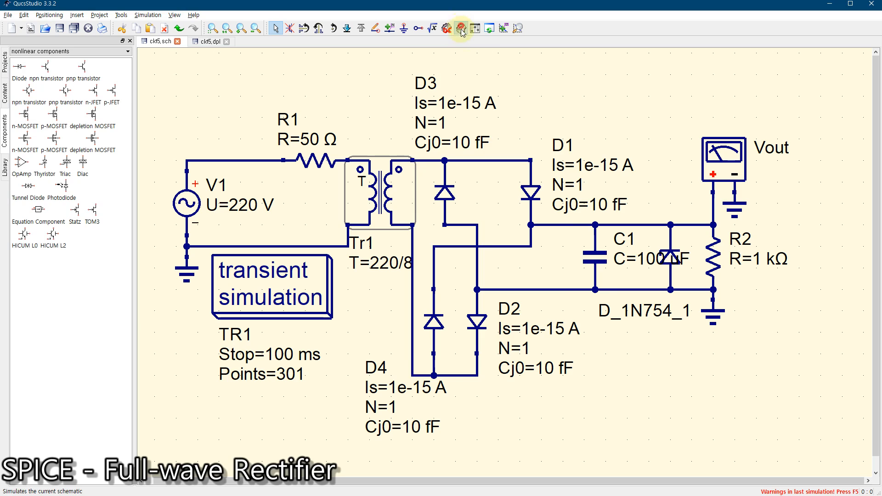
left_click(462, 28)
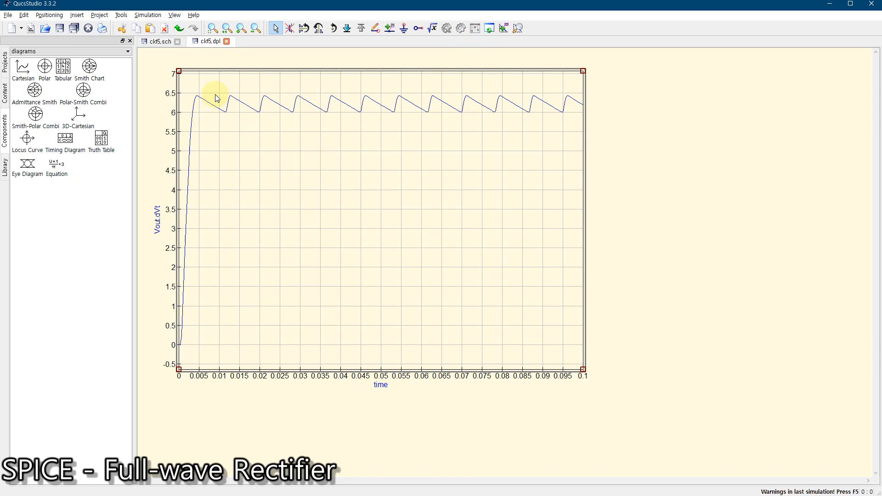
left_click(156, 42)
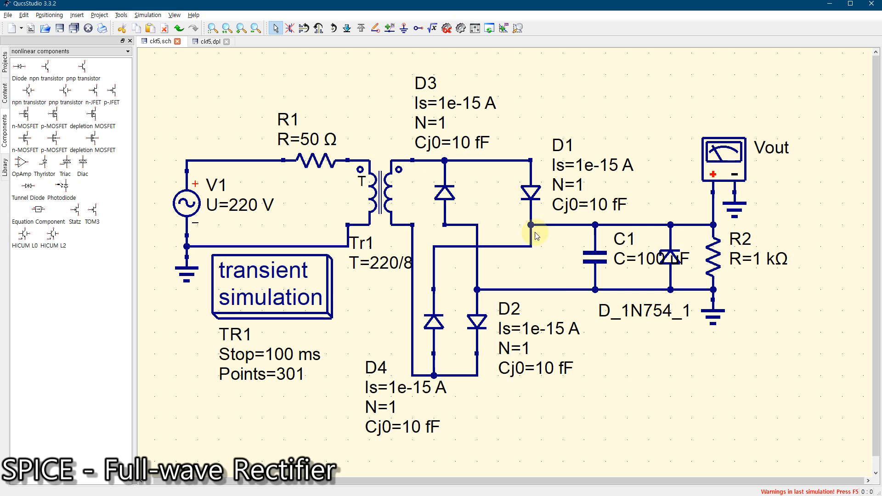
Set transformer Tr1's voltage transformation ratio to 220/8.2.
double_click(365, 188)
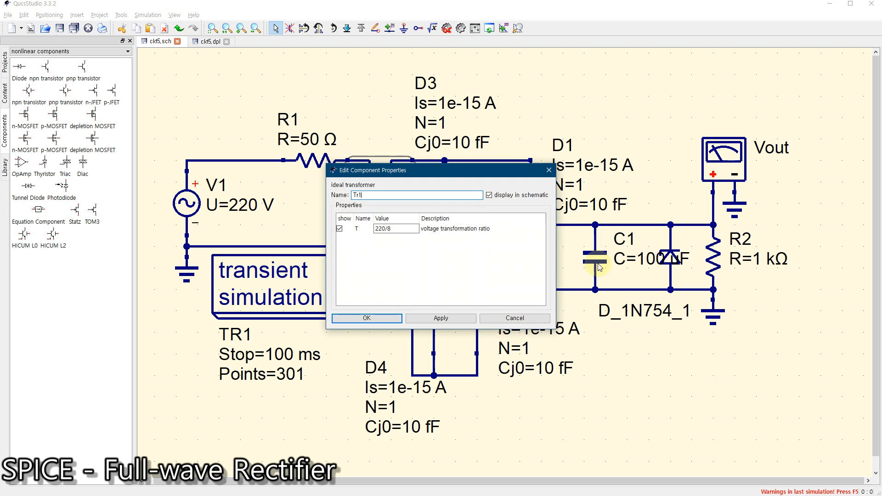
left_click(411, 228)
type(".2")
left_click(373, 318)
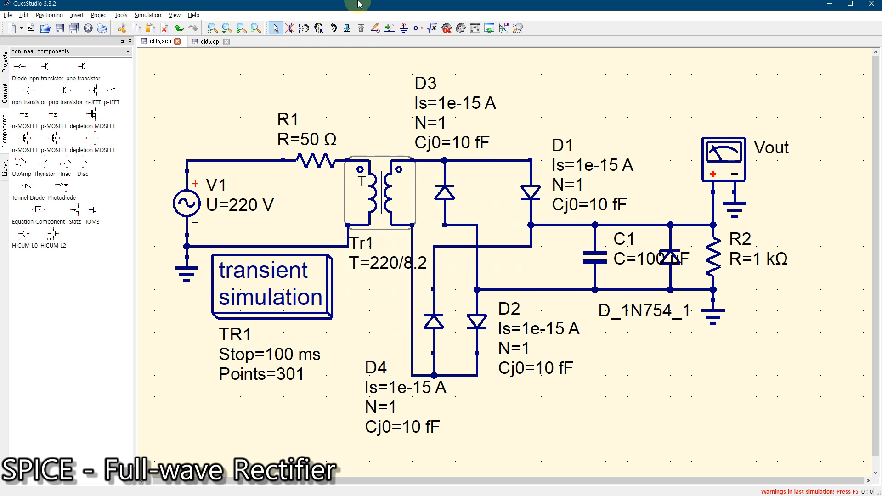
Run the transient simulation to view Vout and return to the schematic.
left_click(448, 28)
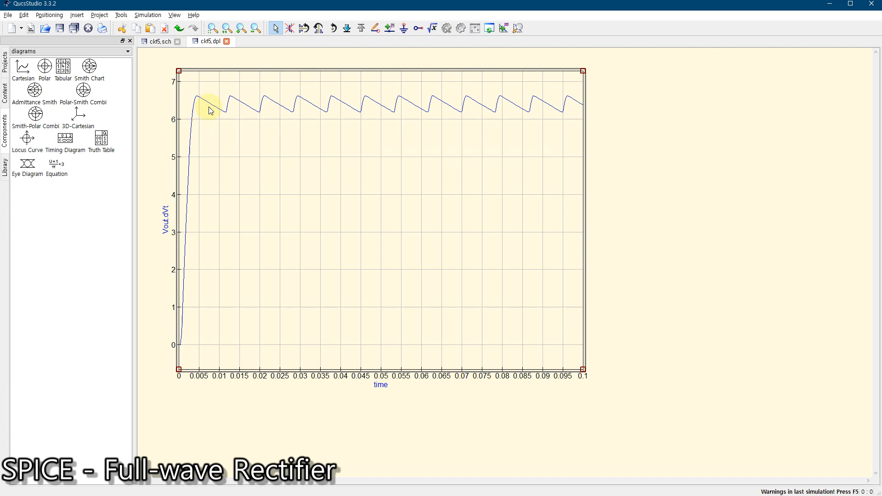
left_click(173, 42)
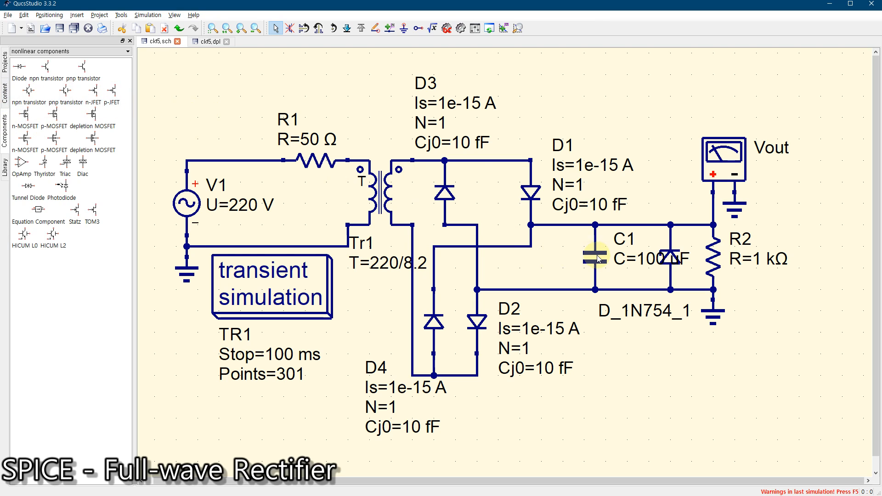
Move capacitor C1 away from the Zener diode along the output wires, set its capacitance to 1 mF, and review the simulated Vout plot.
left_click_drag(596, 260, 564, 261)
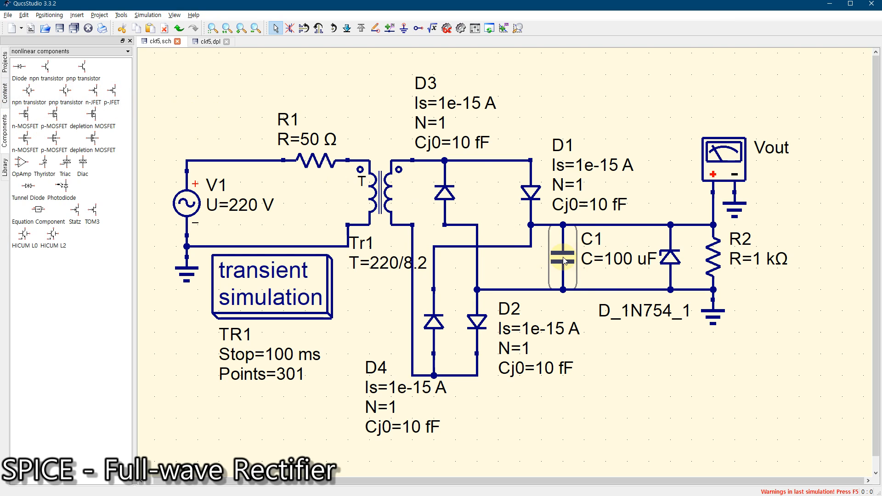
double_click(563, 260)
left_click(381, 228)
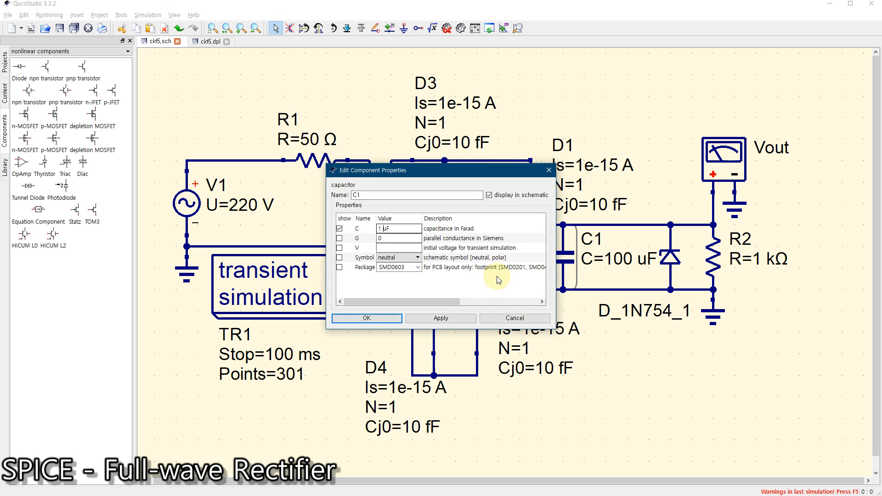
left_click(373, 318)
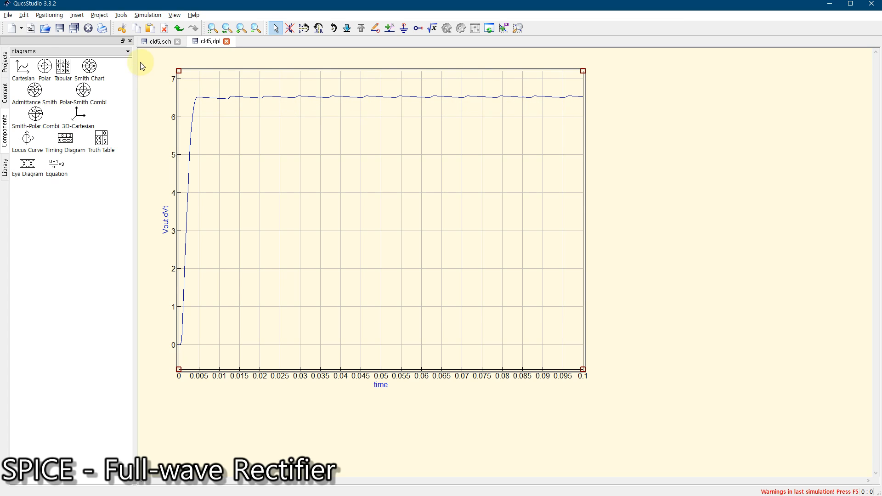
left_click(149, 46)
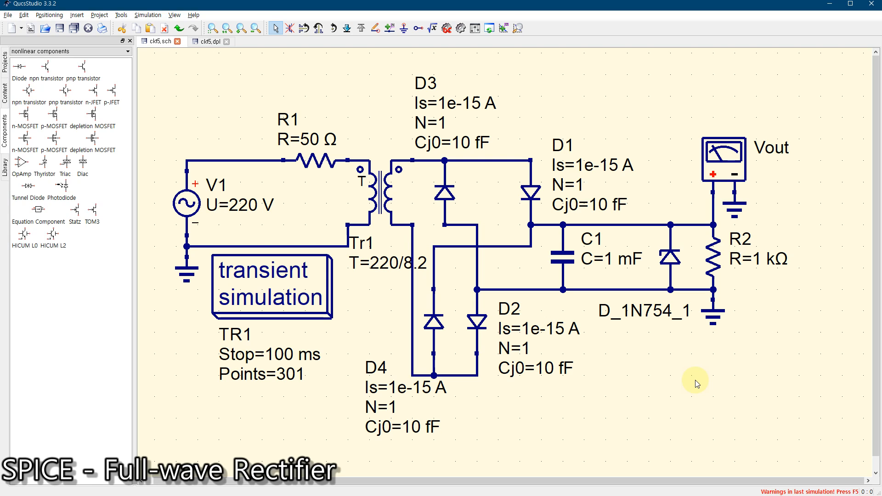
Place an inductor from the lumped components in the empty area below R2.
left_click(32, 52)
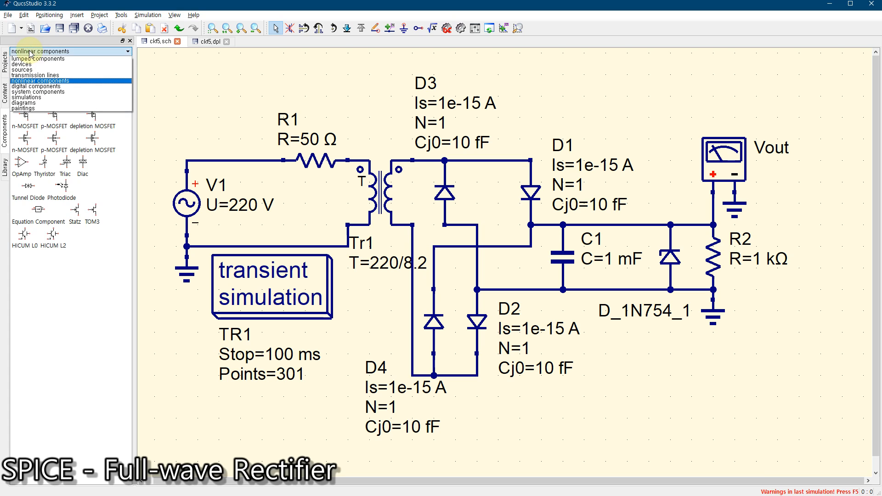
left_click(31, 63)
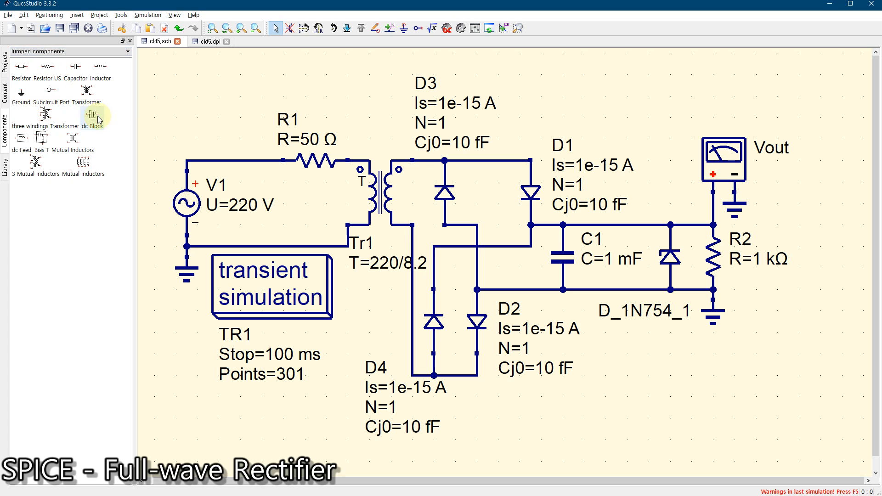
left_click(104, 69)
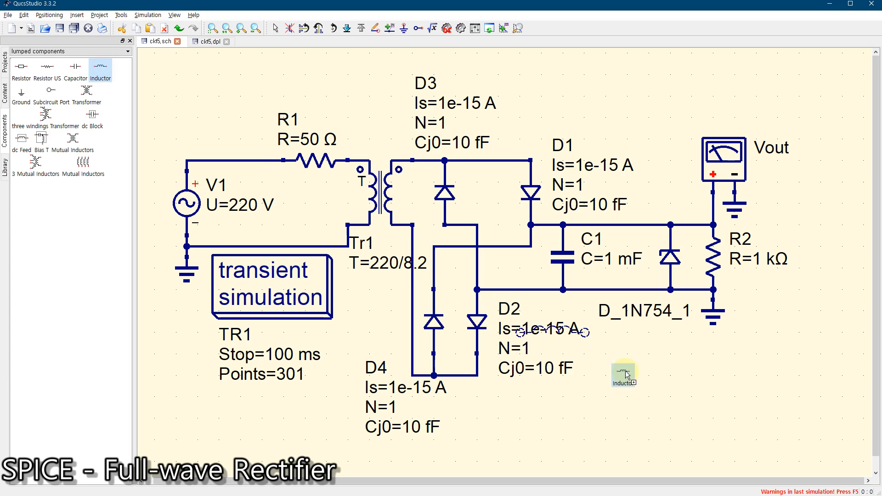
left_click(723, 407)
key("Escape")
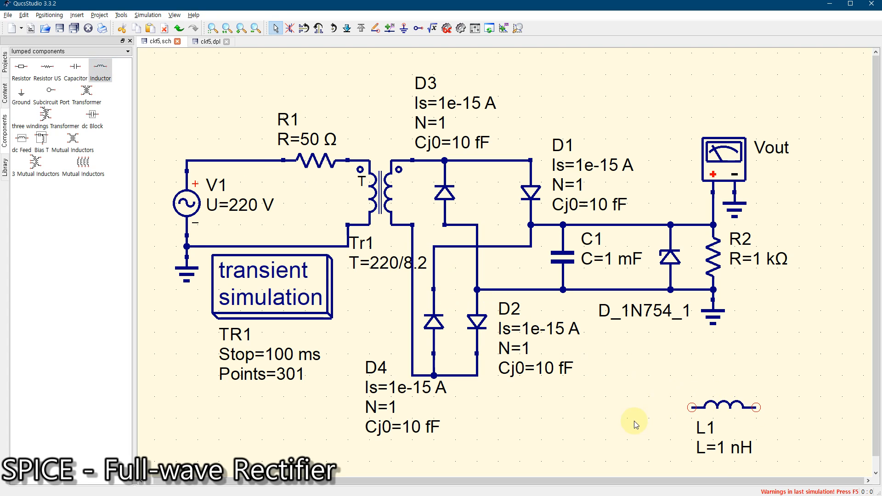
Replace the upper output wire between C1 and the Zener diode with inductor L1 in series, and move its label above it.
left_click(625, 226)
key("Delete")
left_click(724, 408)
left_click_drag(724, 409, 622, 223)
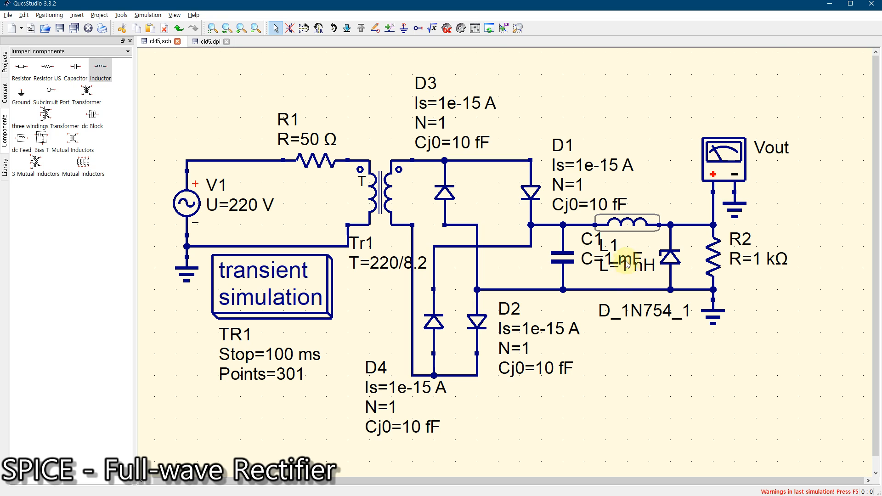
left_click_drag(633, 260, 660, 204)
Set L1's inductance to 1 mH and run the transient simulation to view Vout, returning to the schematic.
double_click(651, 202)
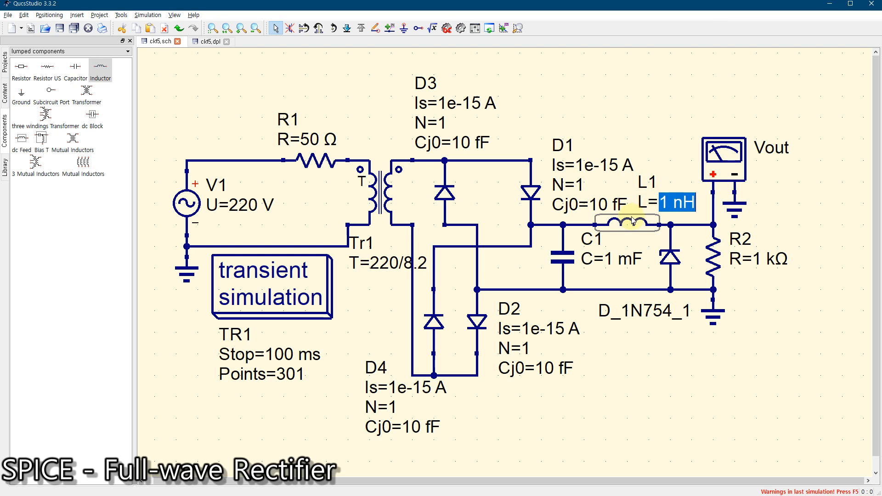
double_click(631, 224)
left_click(378, 229)
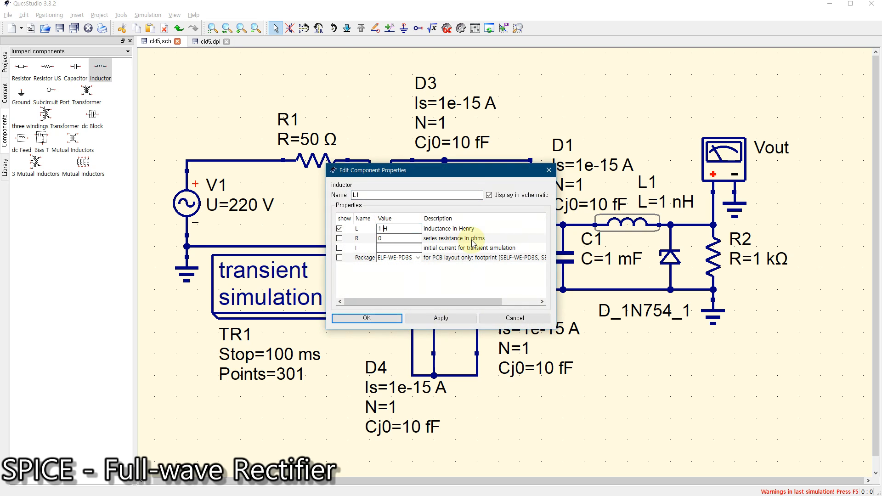
left_click(370, 318)
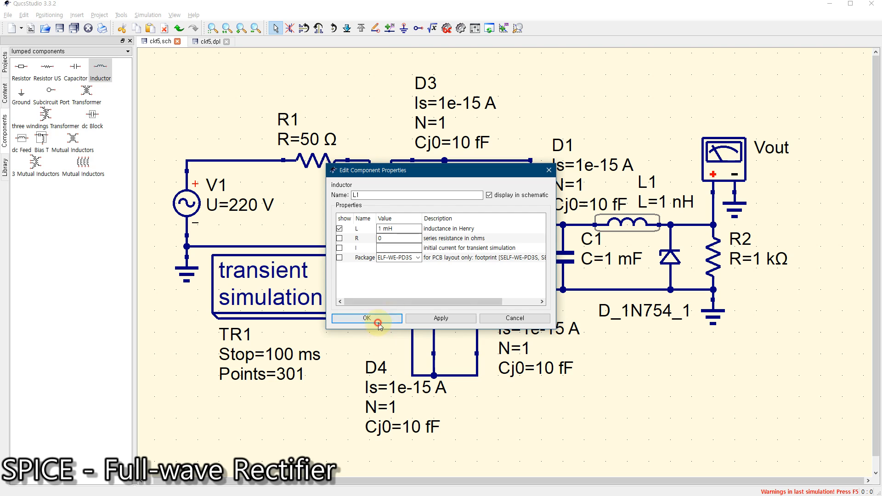
left_click(460, 29)
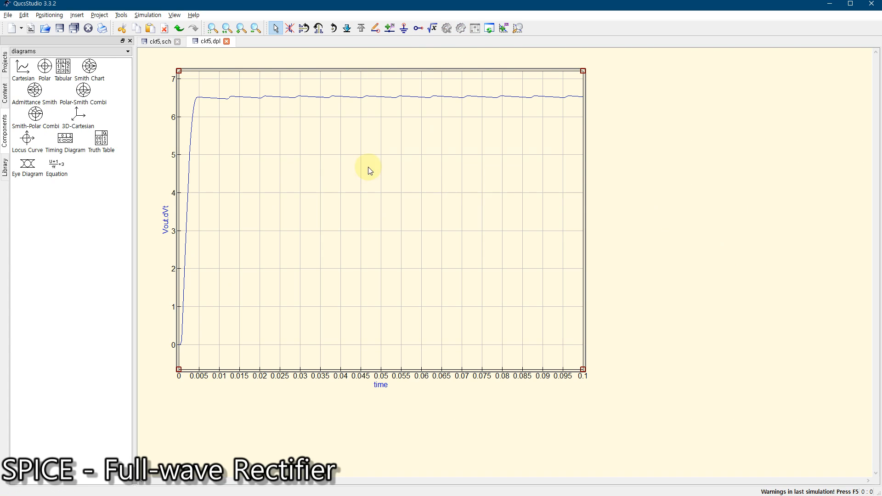
left_click(158, 44)
Set transformer Tr1's voltage transformation ratio to 220/8.6 and run the transient simulation to view Vout, returning to the schematic.
left_click(629, 224)
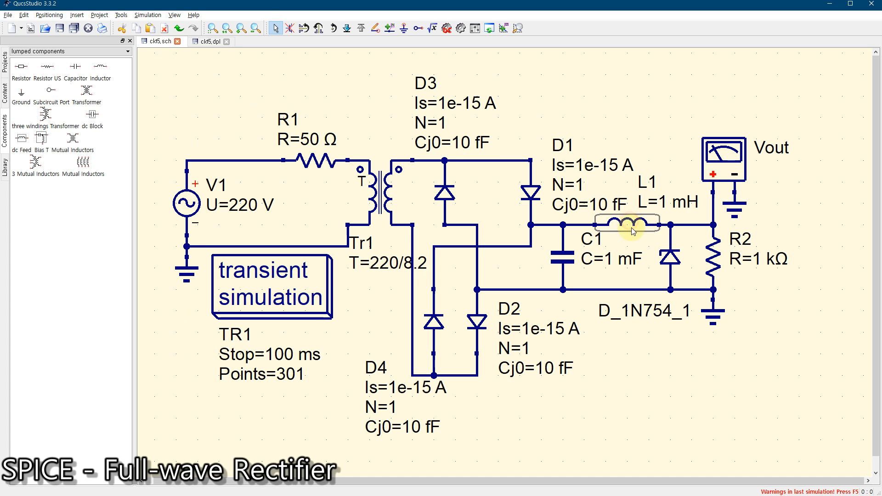
left_click(658, 359)
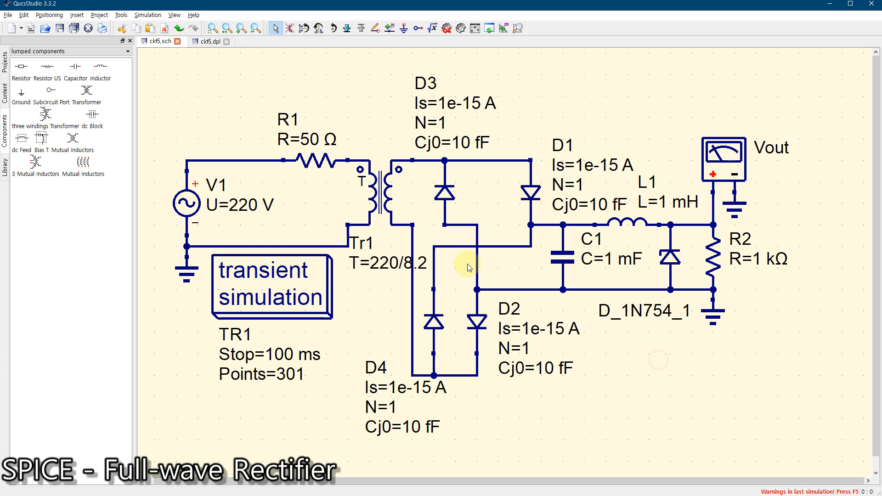
double_click(386, 199)
left_click(416, 229)
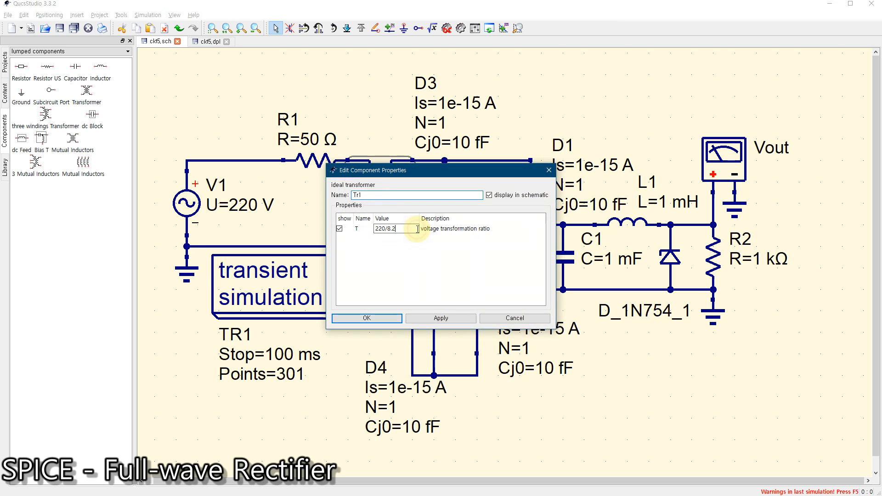
type("6")
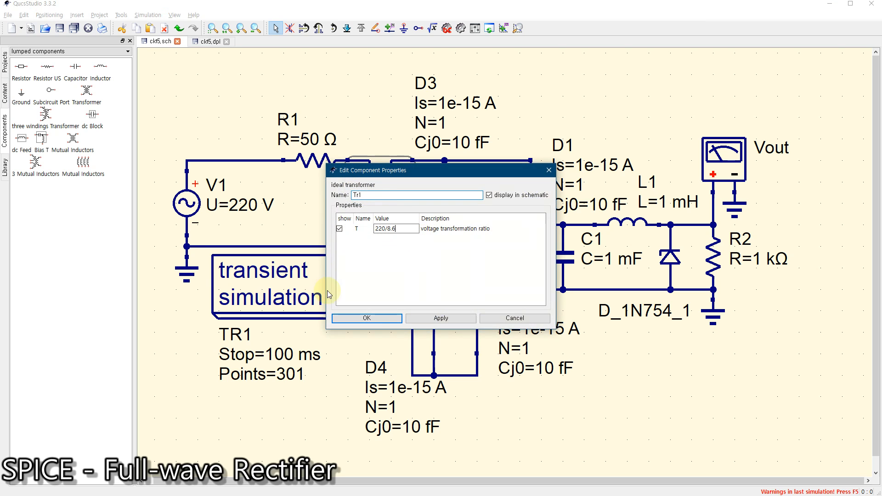
left_click(367, 318)
left_click(463, 27)
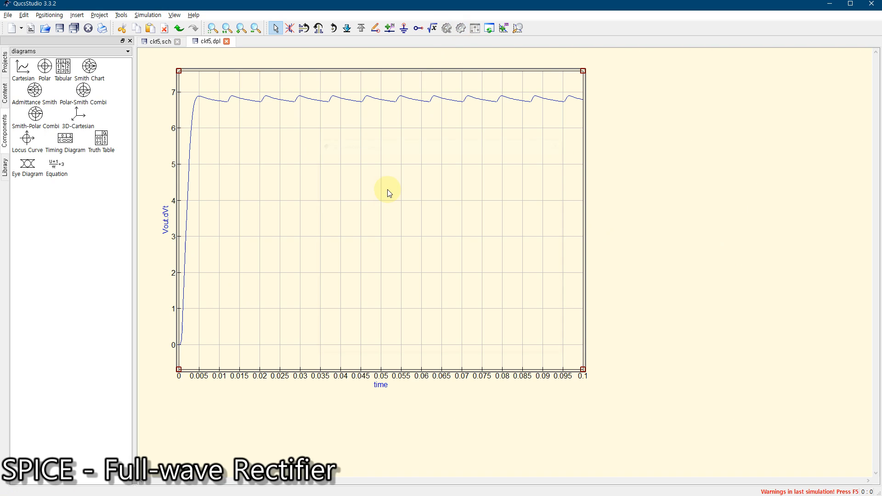
left_click(155, 42)
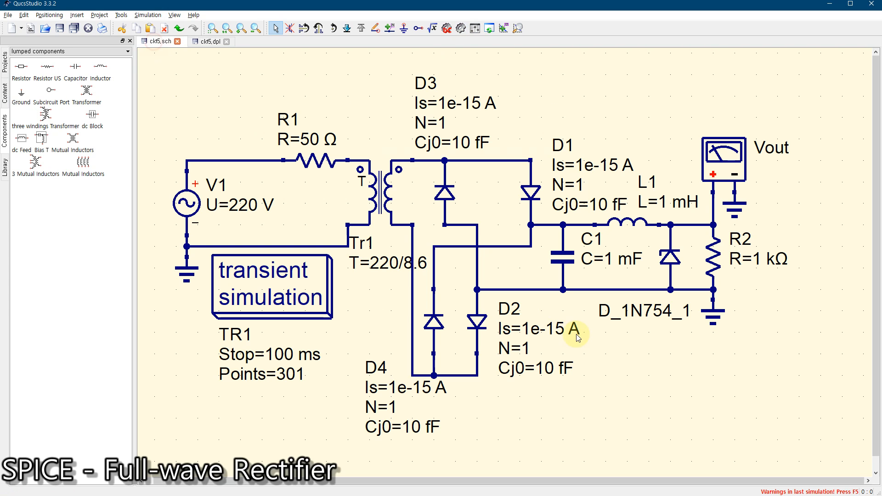